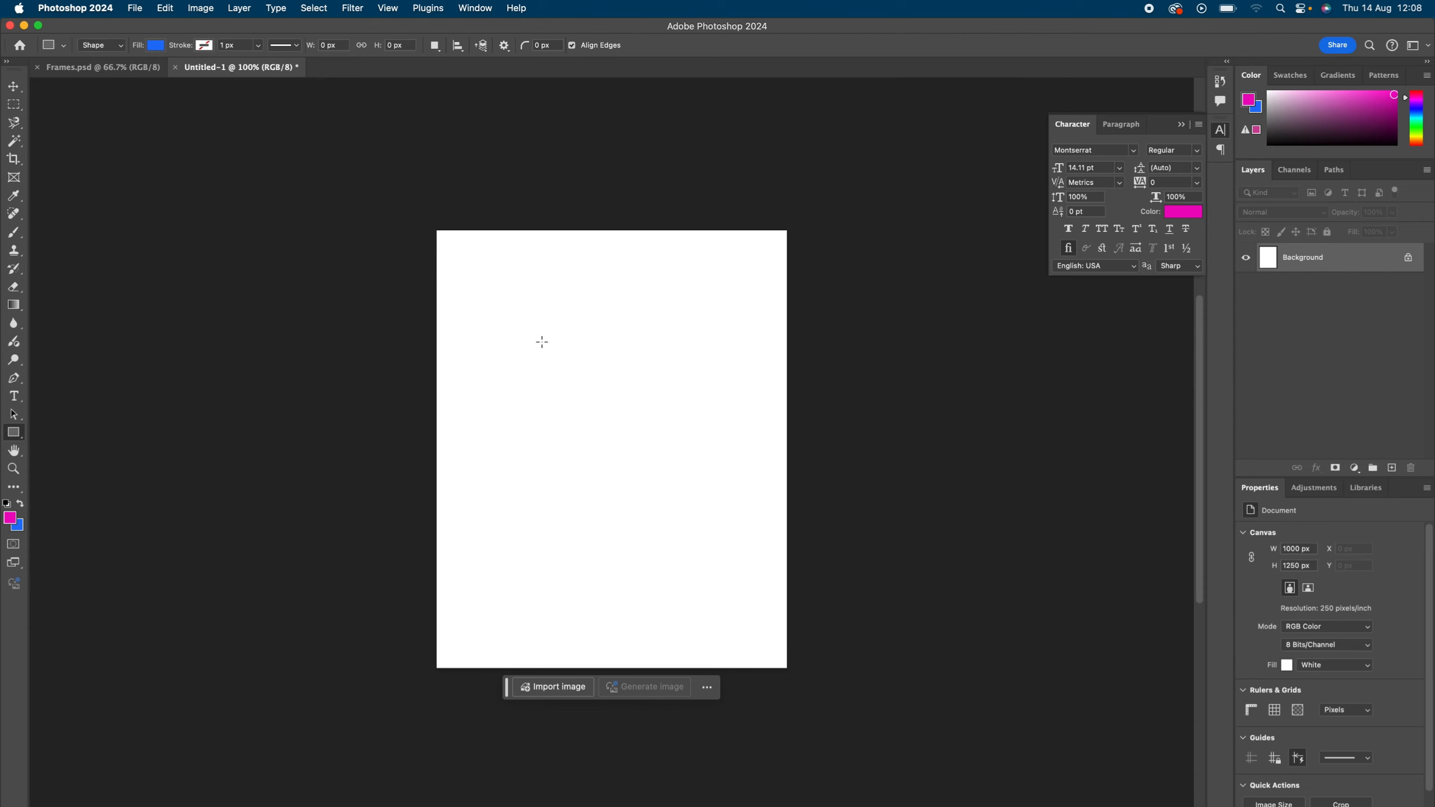
# Step: Draw a blue rectangle near the middle of the canvas and adjust its edges to about 443 × 659 px
pyautogui.moveTo(537, 335); pyautogui.dragTo(683, 563)
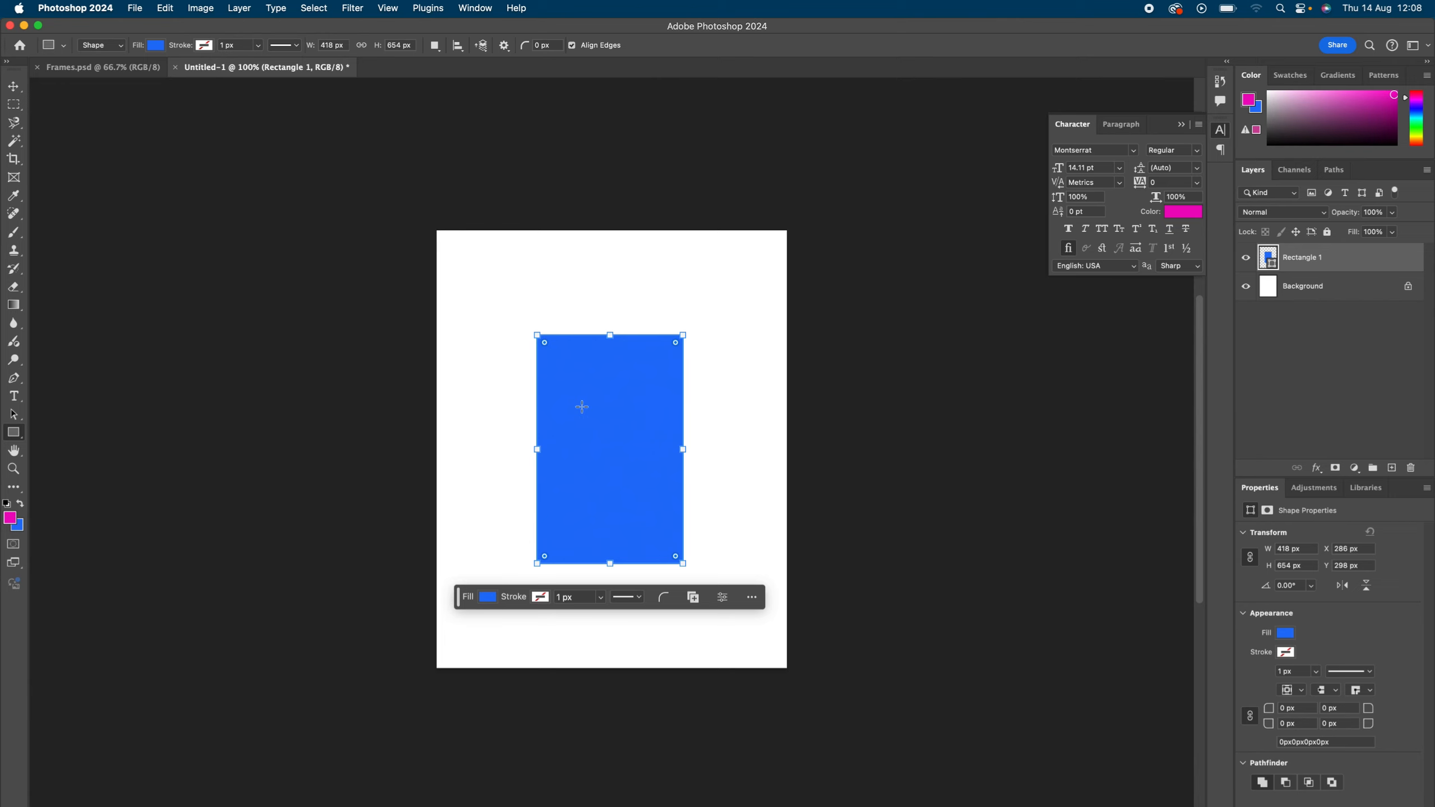
pyautogui.moveTo(536, 448); pyautogui.dragTo(528, 449)
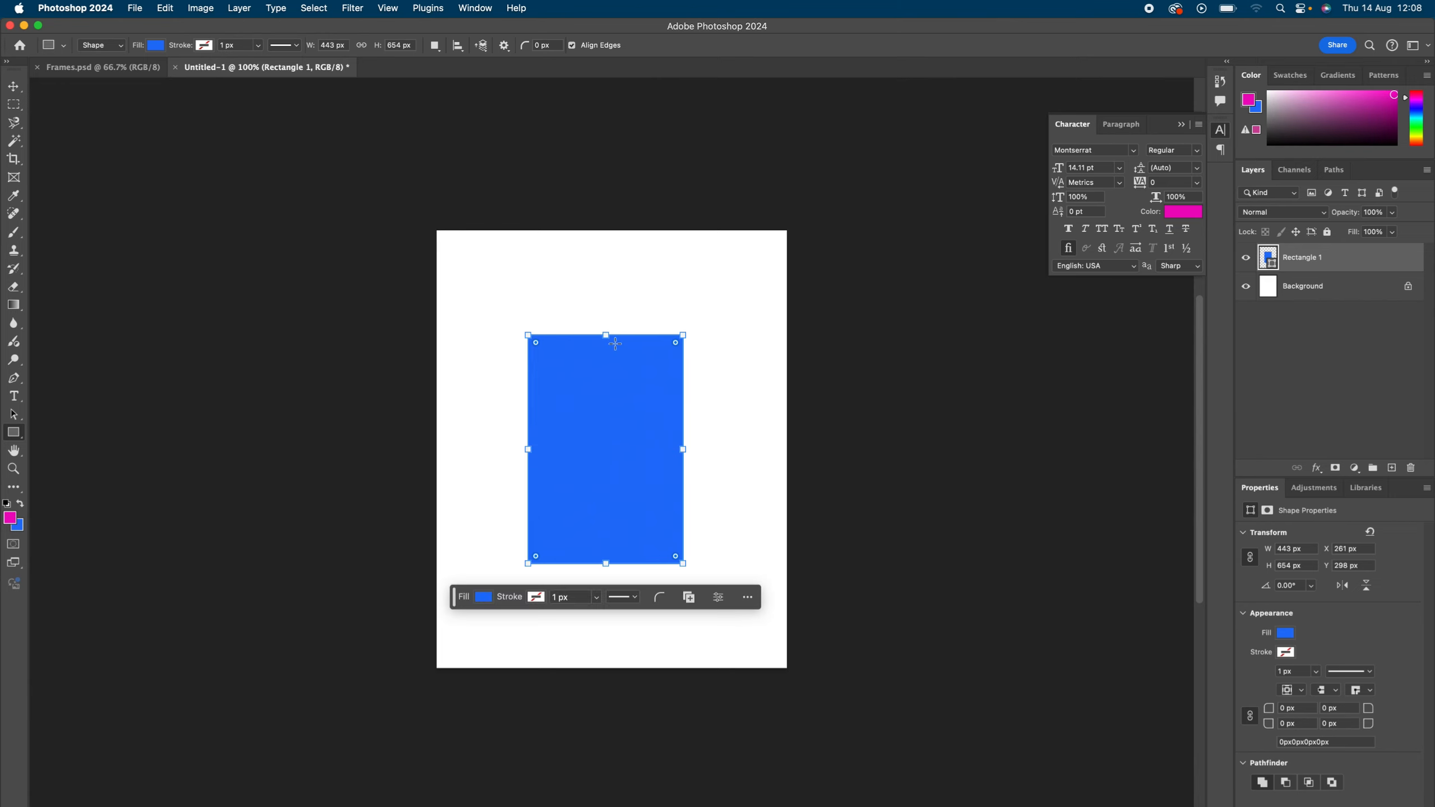
pyautogui.moveTo(606, 335); pyautogui.dragTo(606, 323)
pyautogui.press('super+equal')
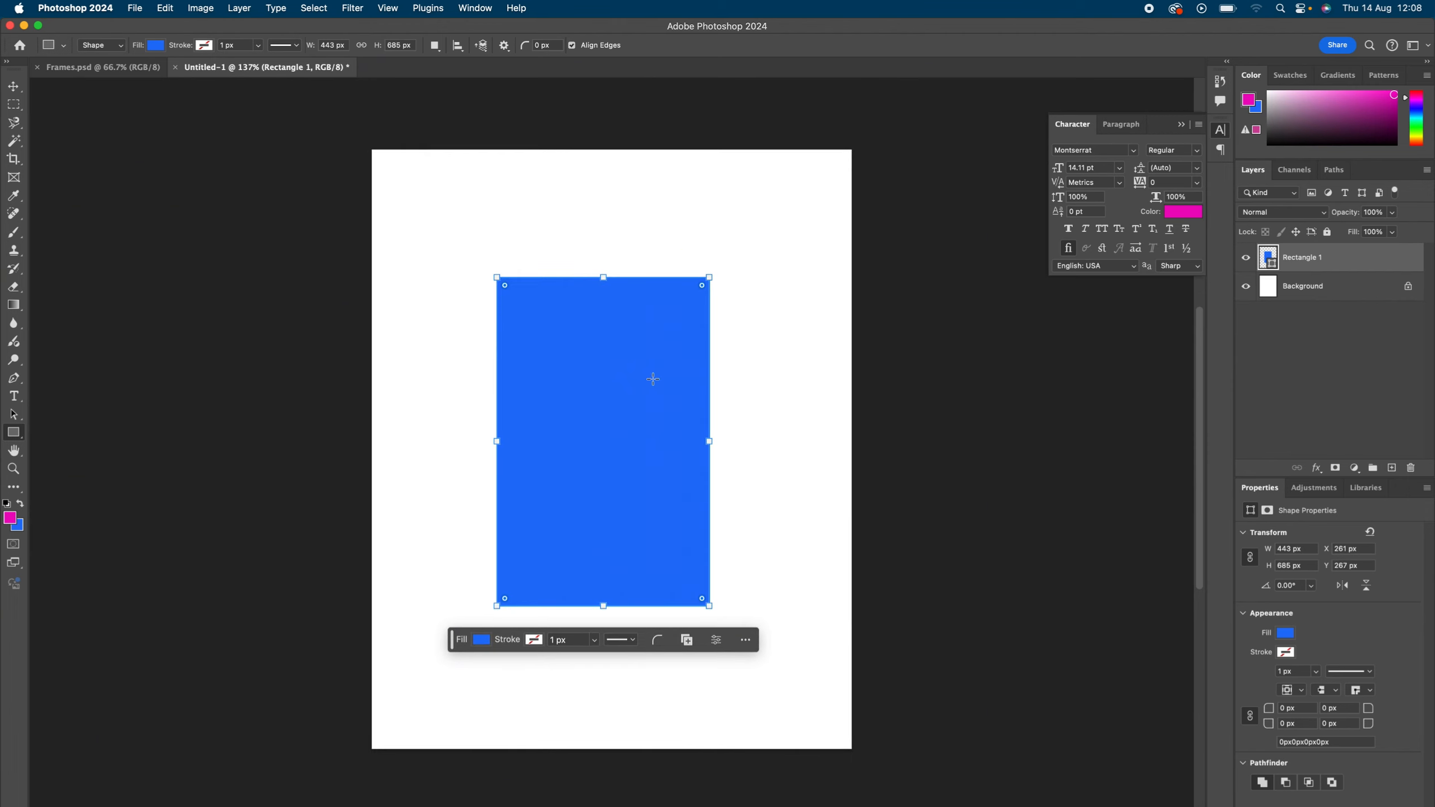
pyautogui.scroll(2, 653, 378)
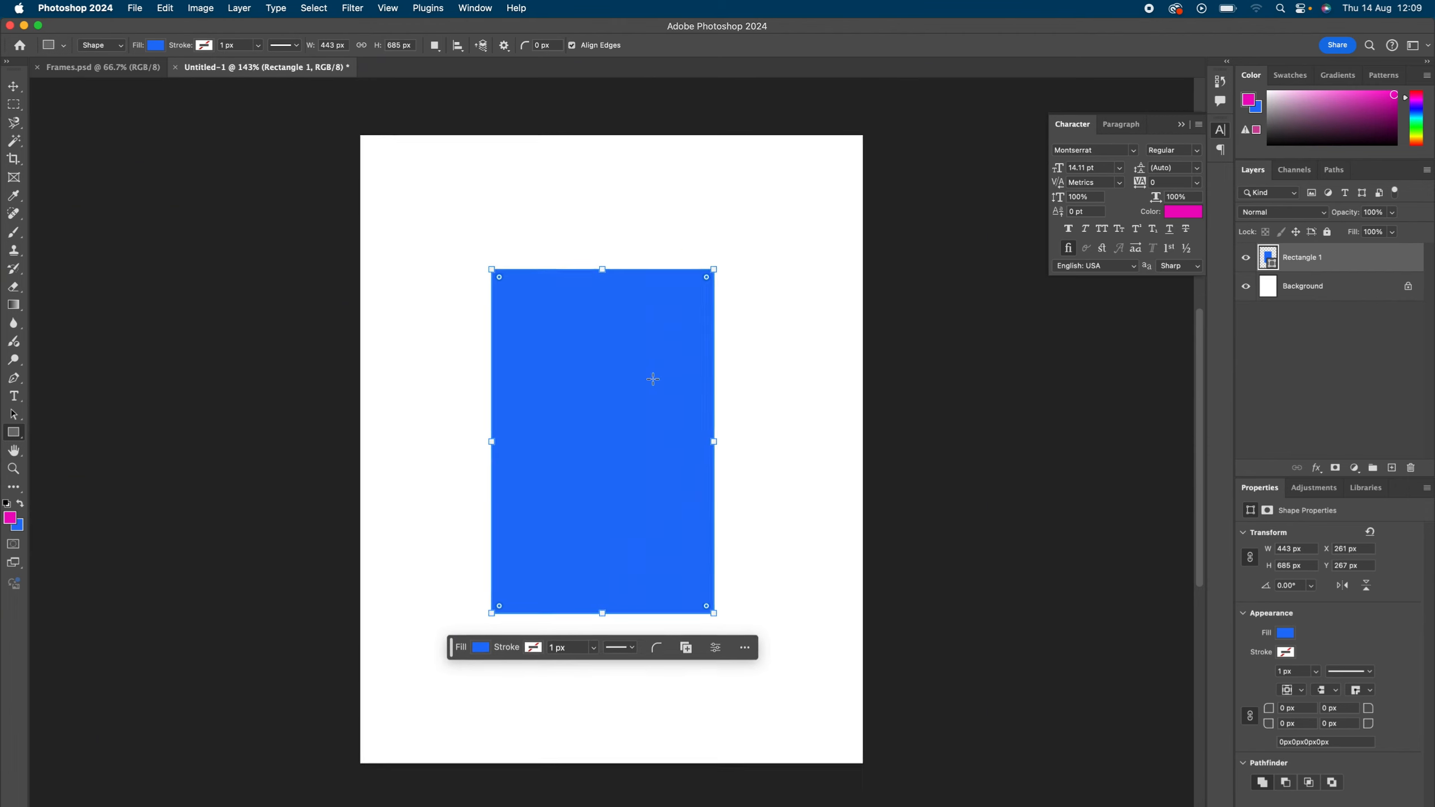
pyautogui.hscroll(2, 653, 379)
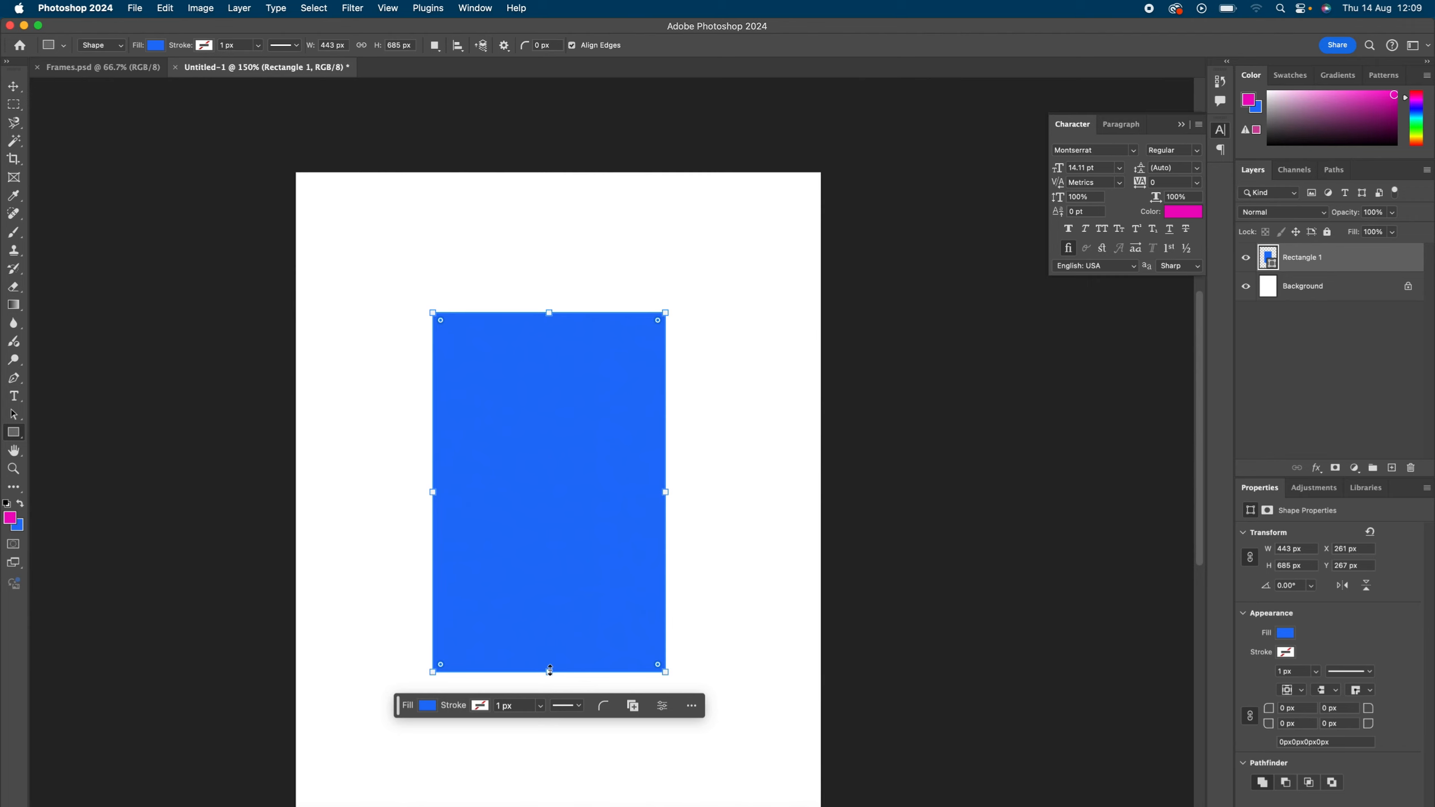
pyautogui.moveTo(548, 671); pyautogui.dragTo(550, 658)
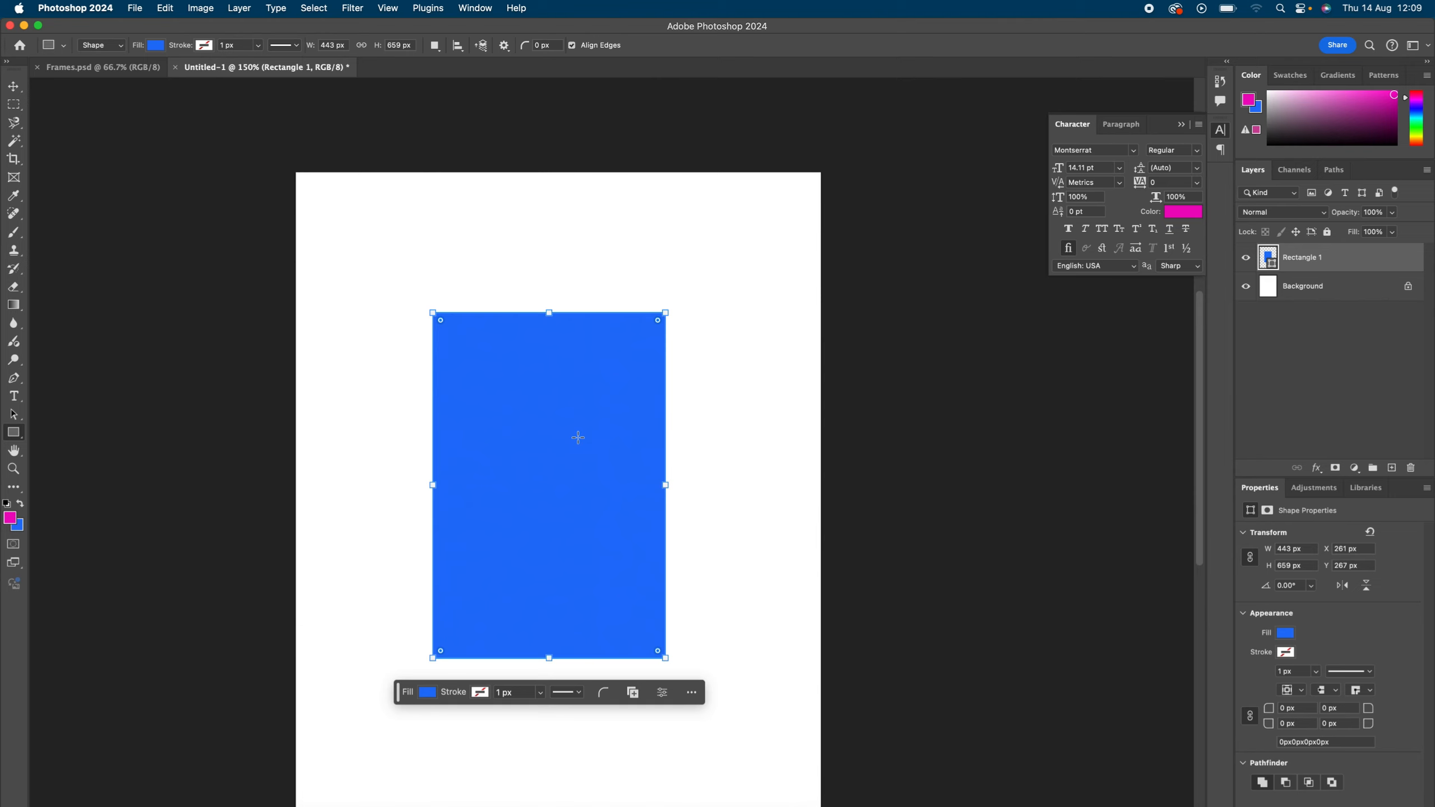
pyautogui.click(753, 297)
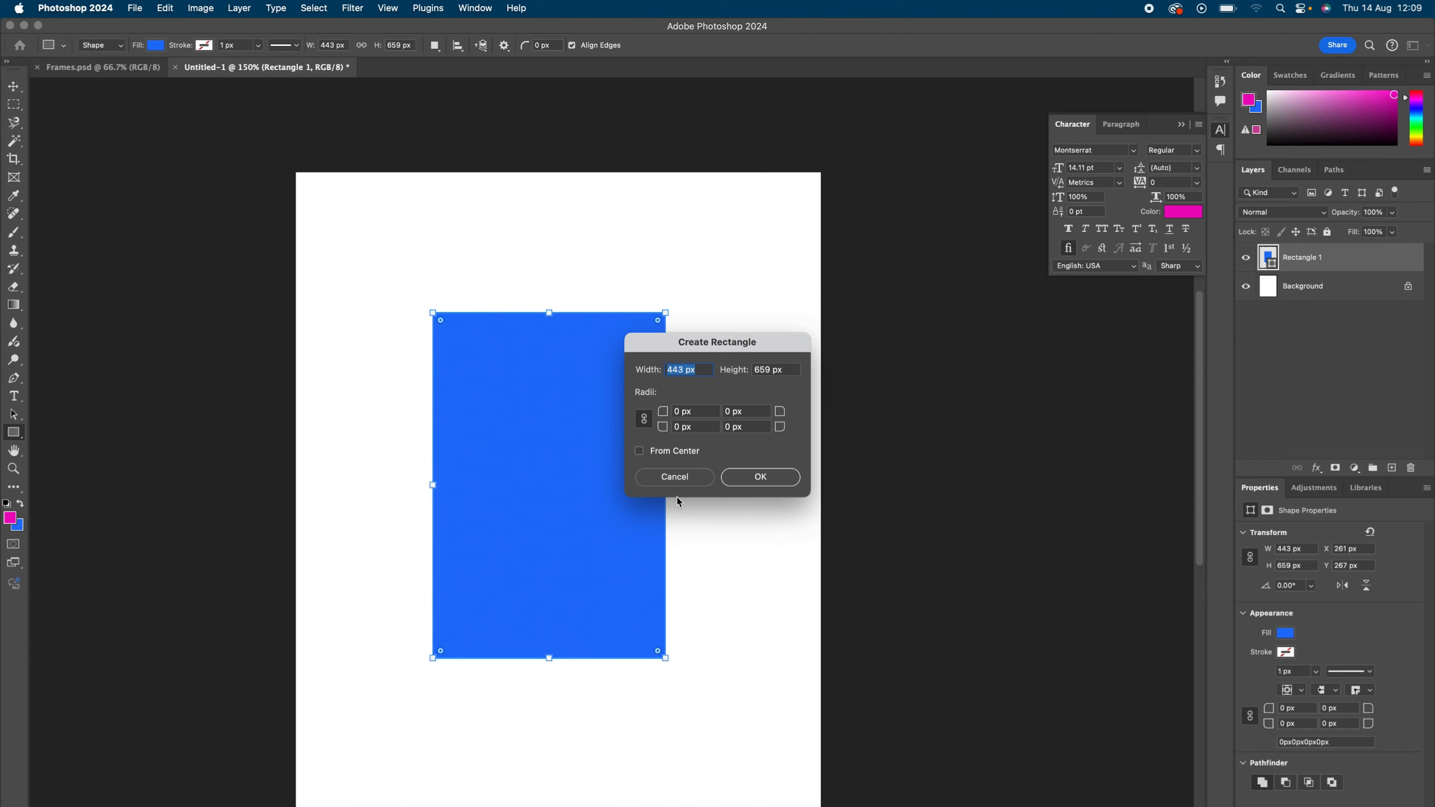
pyautogui.click(675, 476)
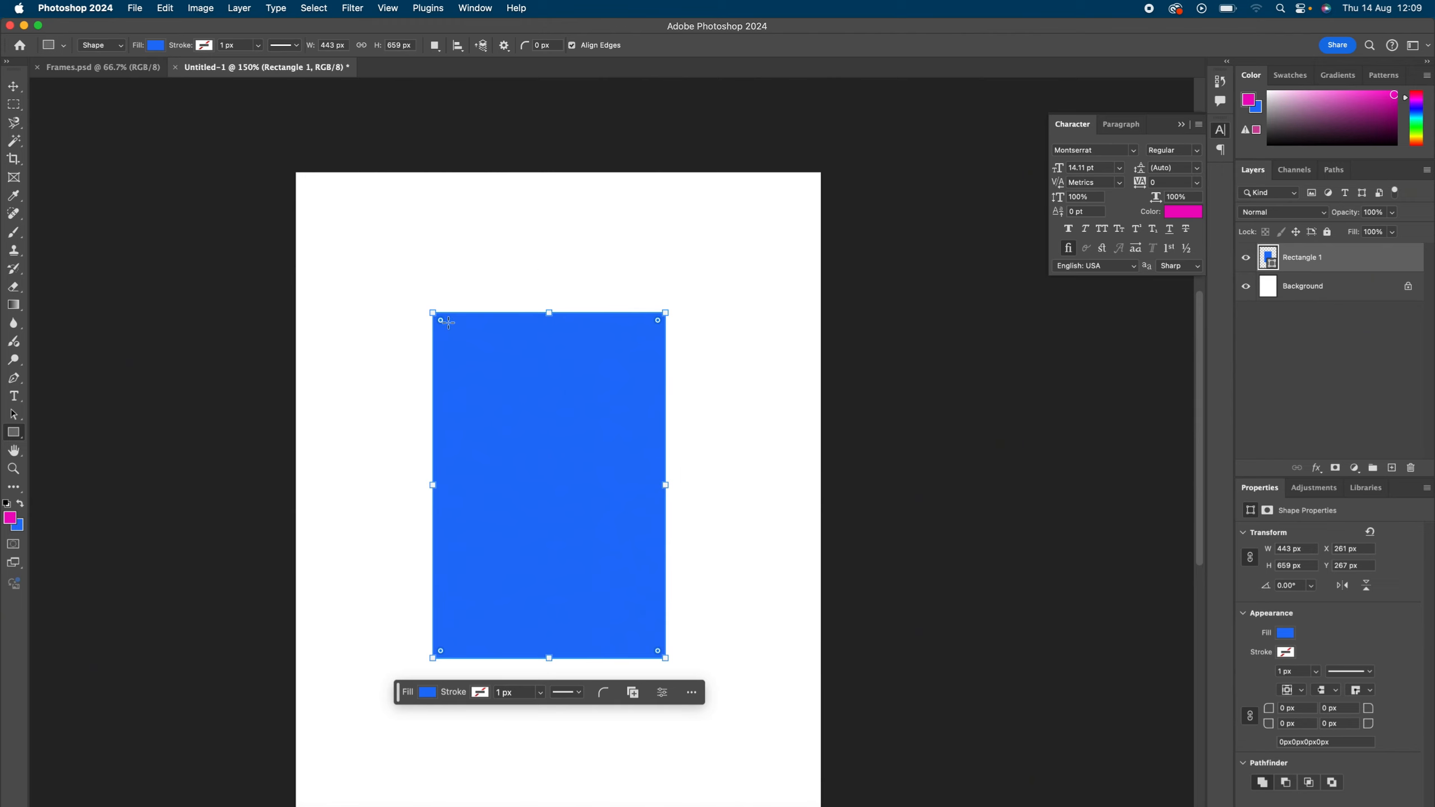
pyautogui.scroll(5, 447, 322)
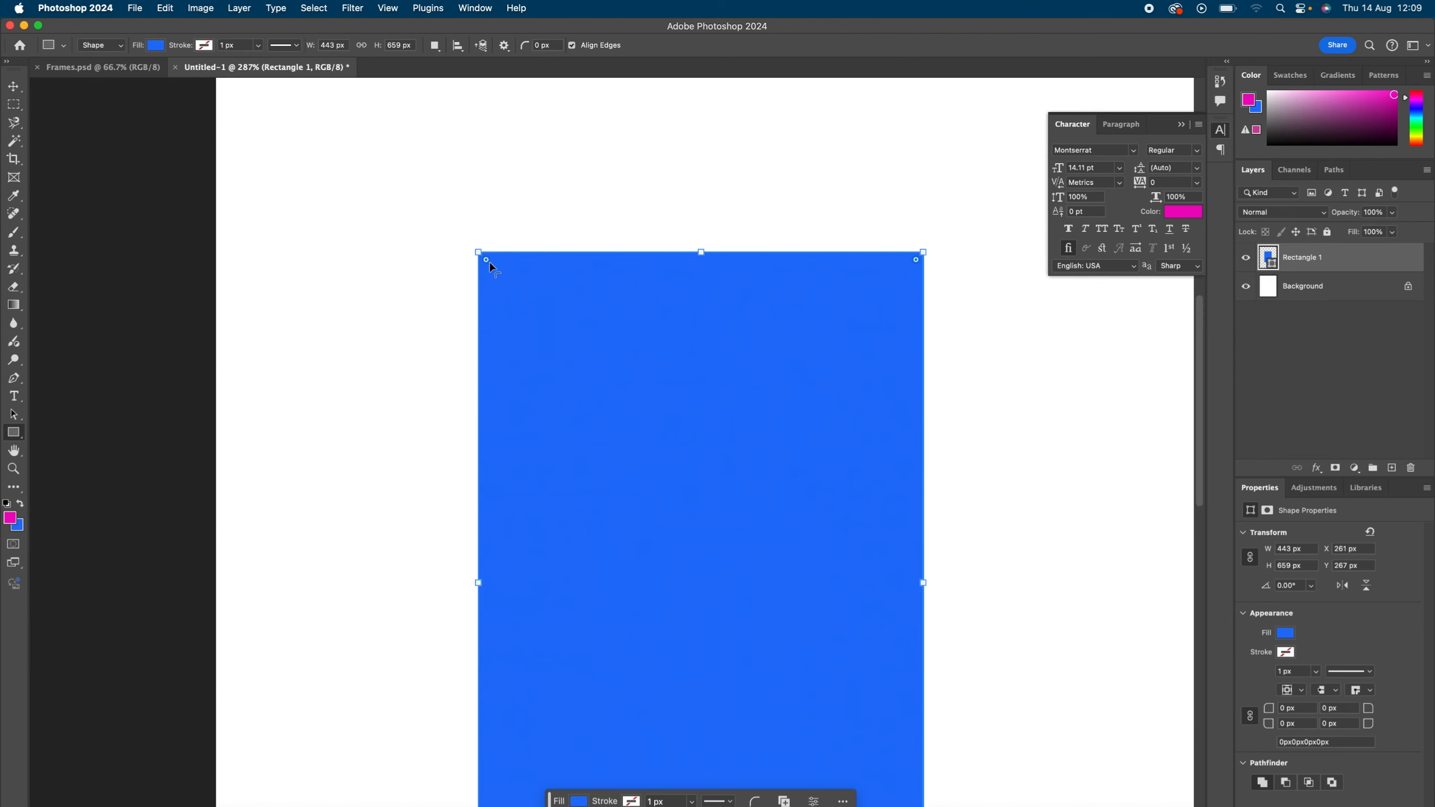
pyautogui.press('super+minus')
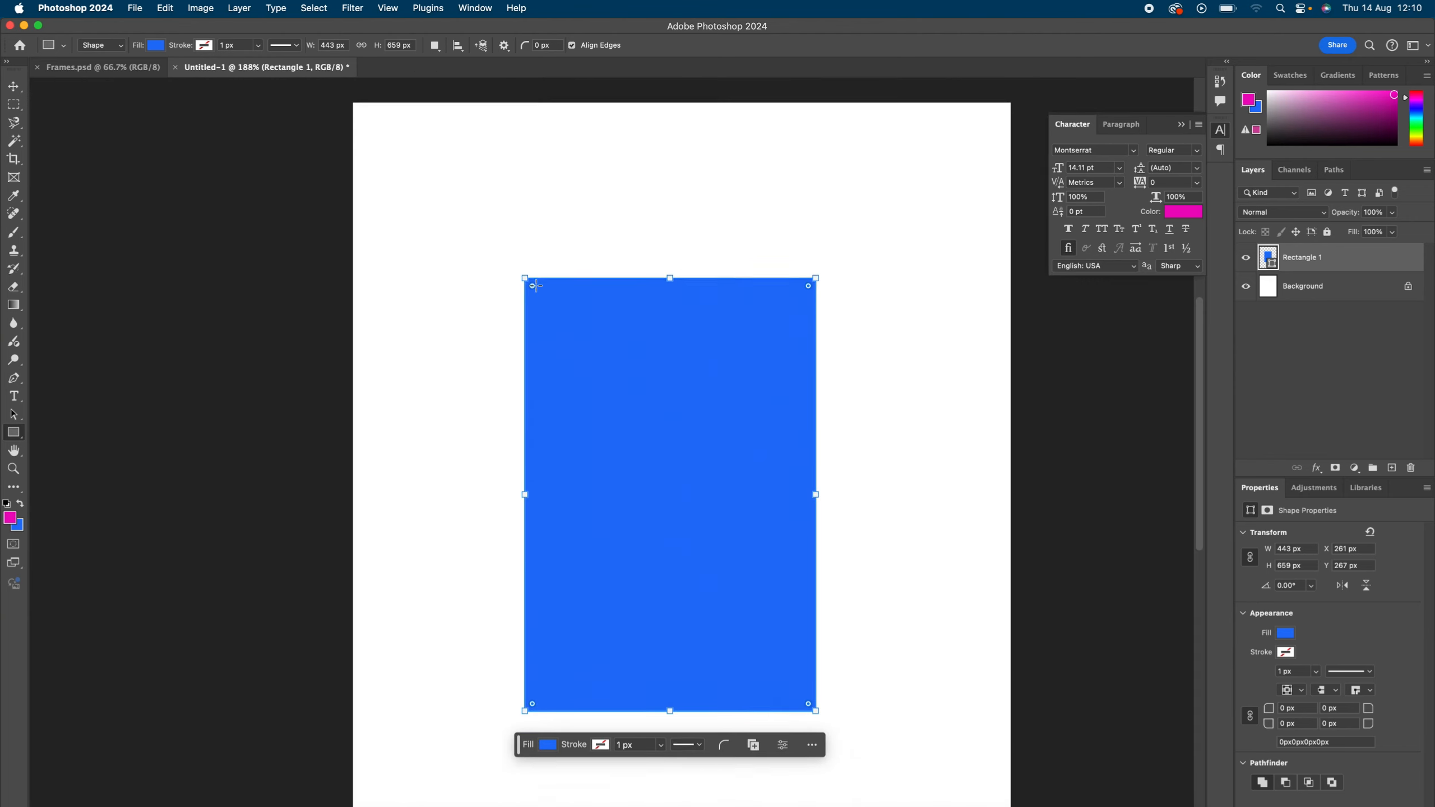
pyautogui.moveTo(532, 276); pyautogui.dragTo(563, 300)
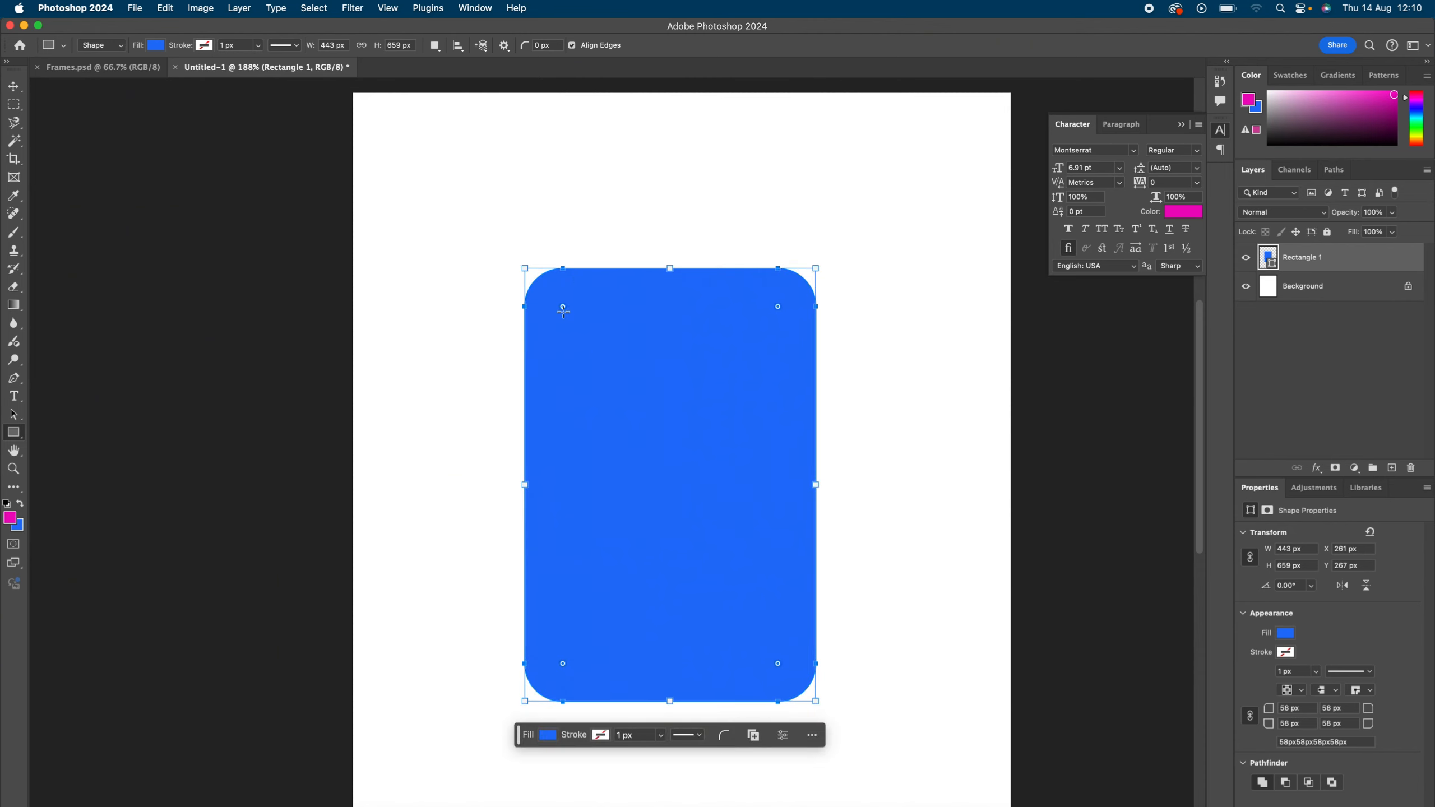
pyautogui.moveTo(563, 307); pyautogui.dragTo(483, 245)
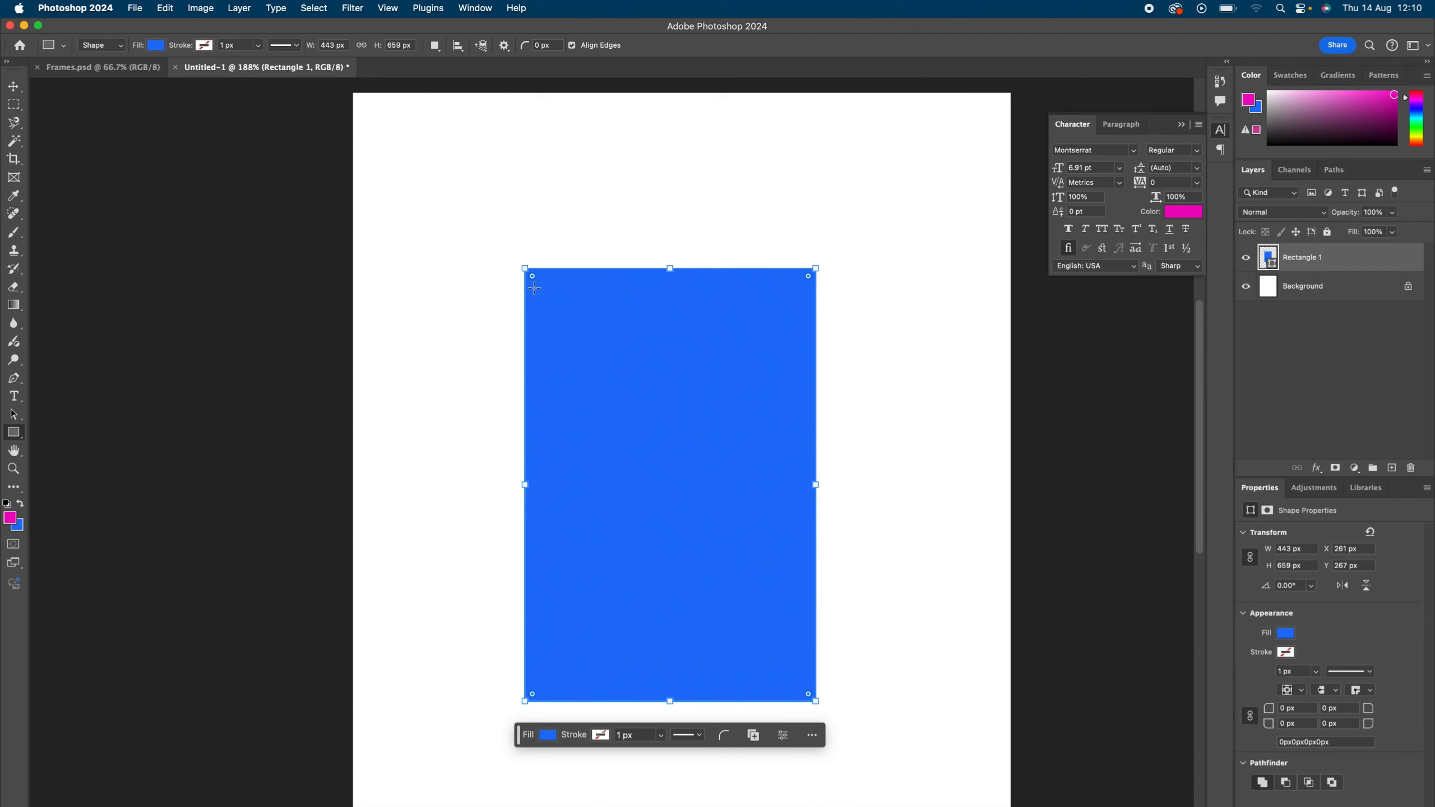
pyautogui.moveTo(534, 286)
pyautogui.mouseDown()
pyautogui.moveTo(556, 303)
pyautogui.moveTo(550, 290)
pyautogui.mouseUp()
pyautogui.press('super+z')
pyautogui.moveTo(533, 277); pyautogui.dragTo(555, 297)
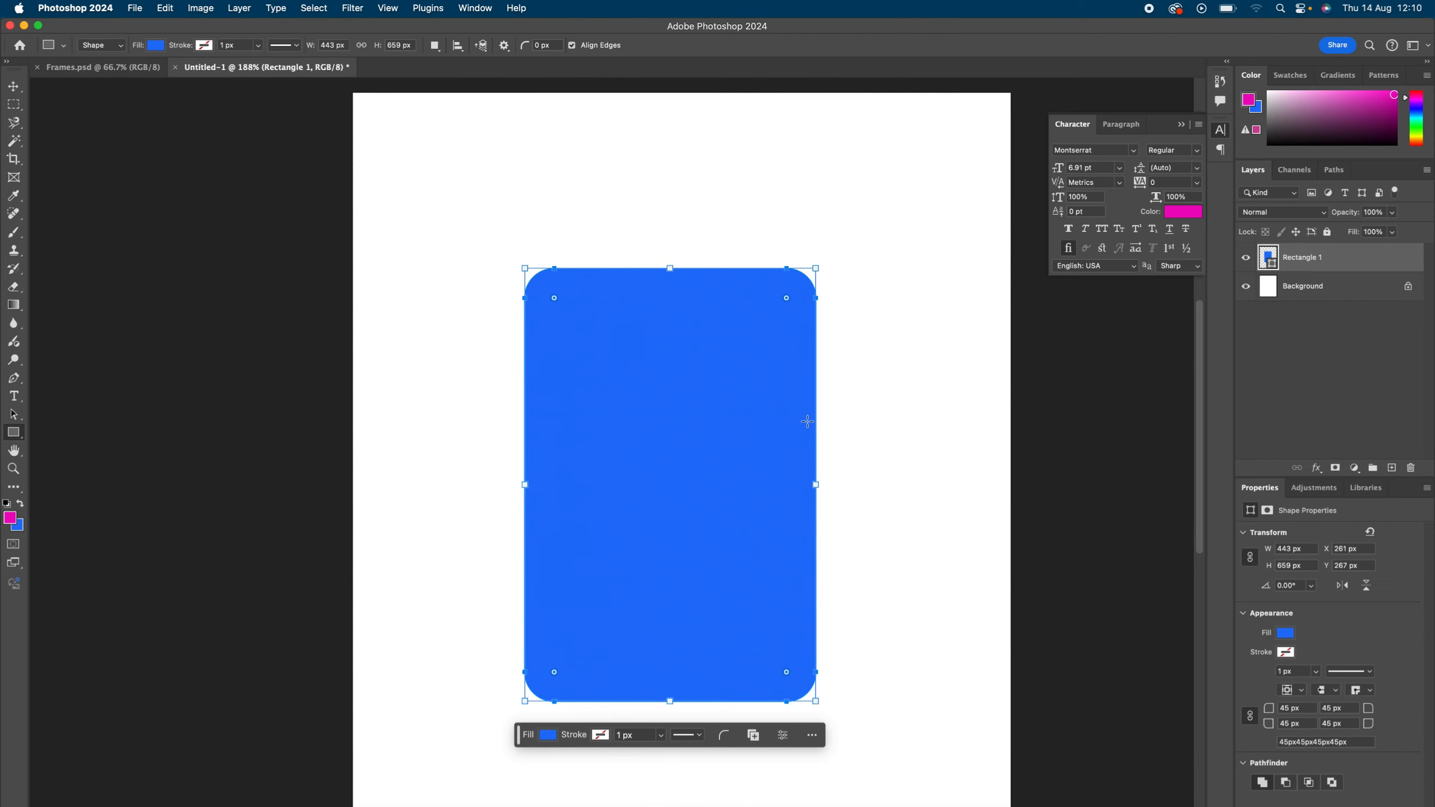
pyautogui.press('super+z')
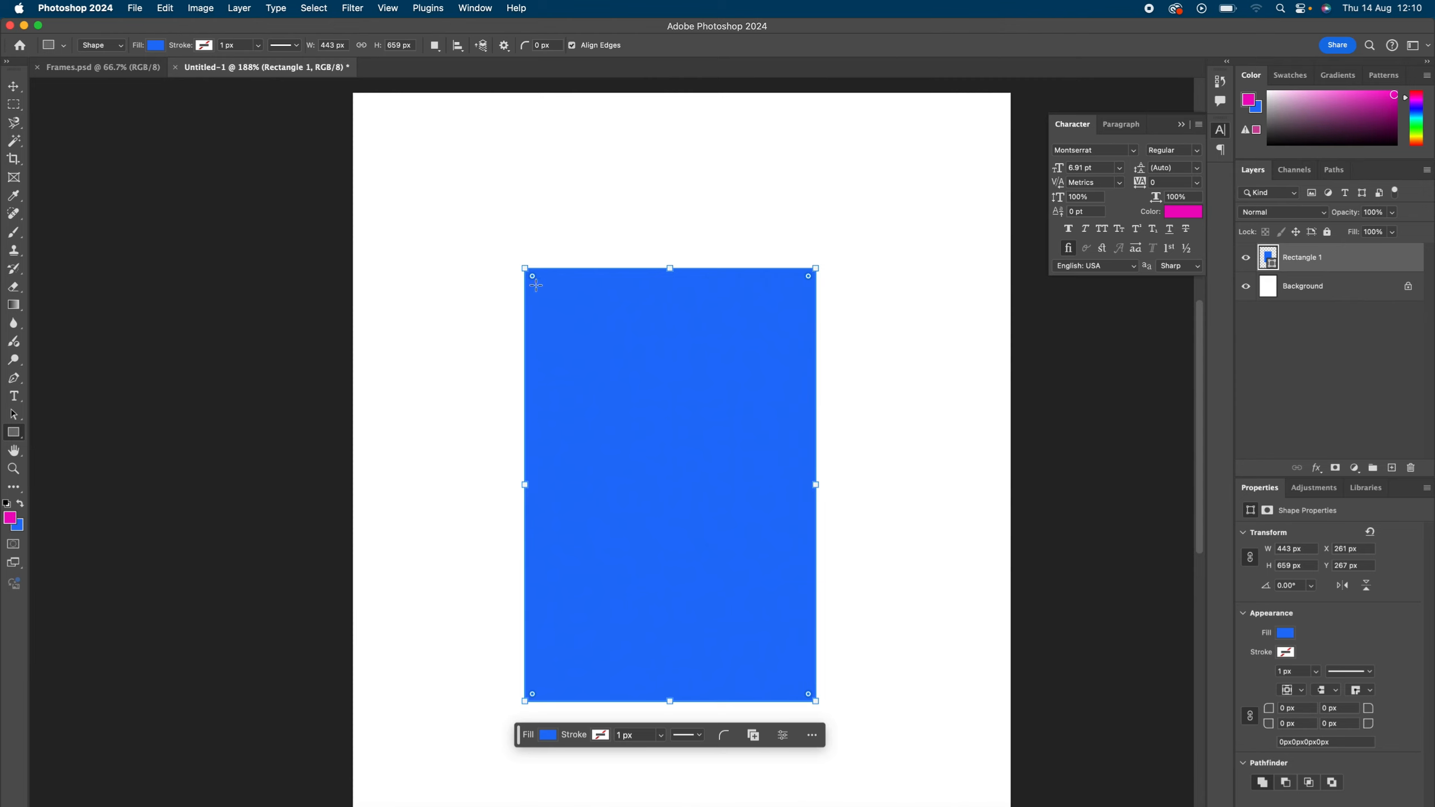
# Step: Round all four corners of the rectangle to a radius of about 47 px
pyautogui.press('shift')
pyautogui.moveTo(533, 279); pyautogui.dragTo(596, 320)
pyautogui.press('super+z')
pyautogui.moveTo(532, 277); pyautogui.dragTo(555, 297)
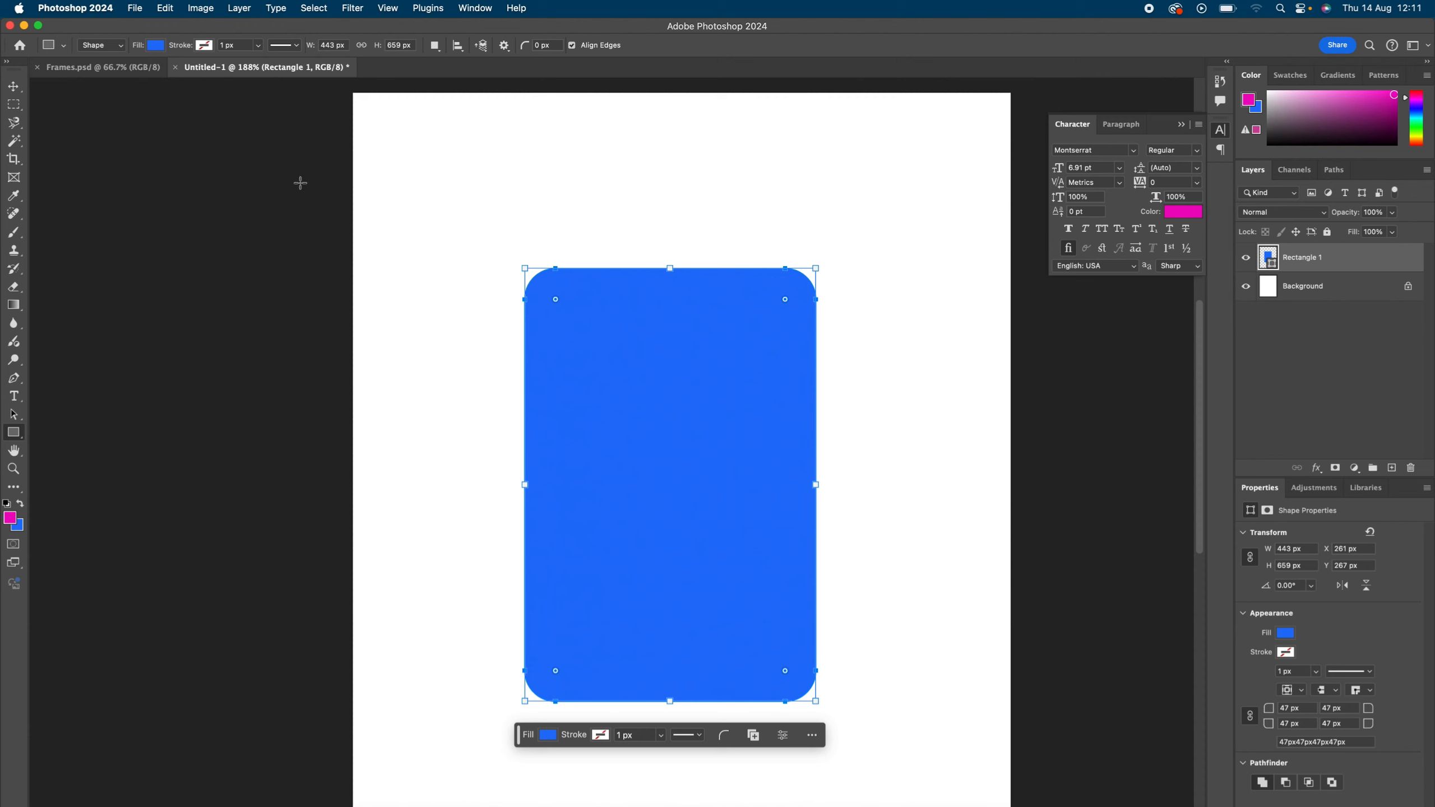
# Step: Change the rounded rectangle's fill to cyan with the hex value 00fcff
pyautogui.click(156, 46)
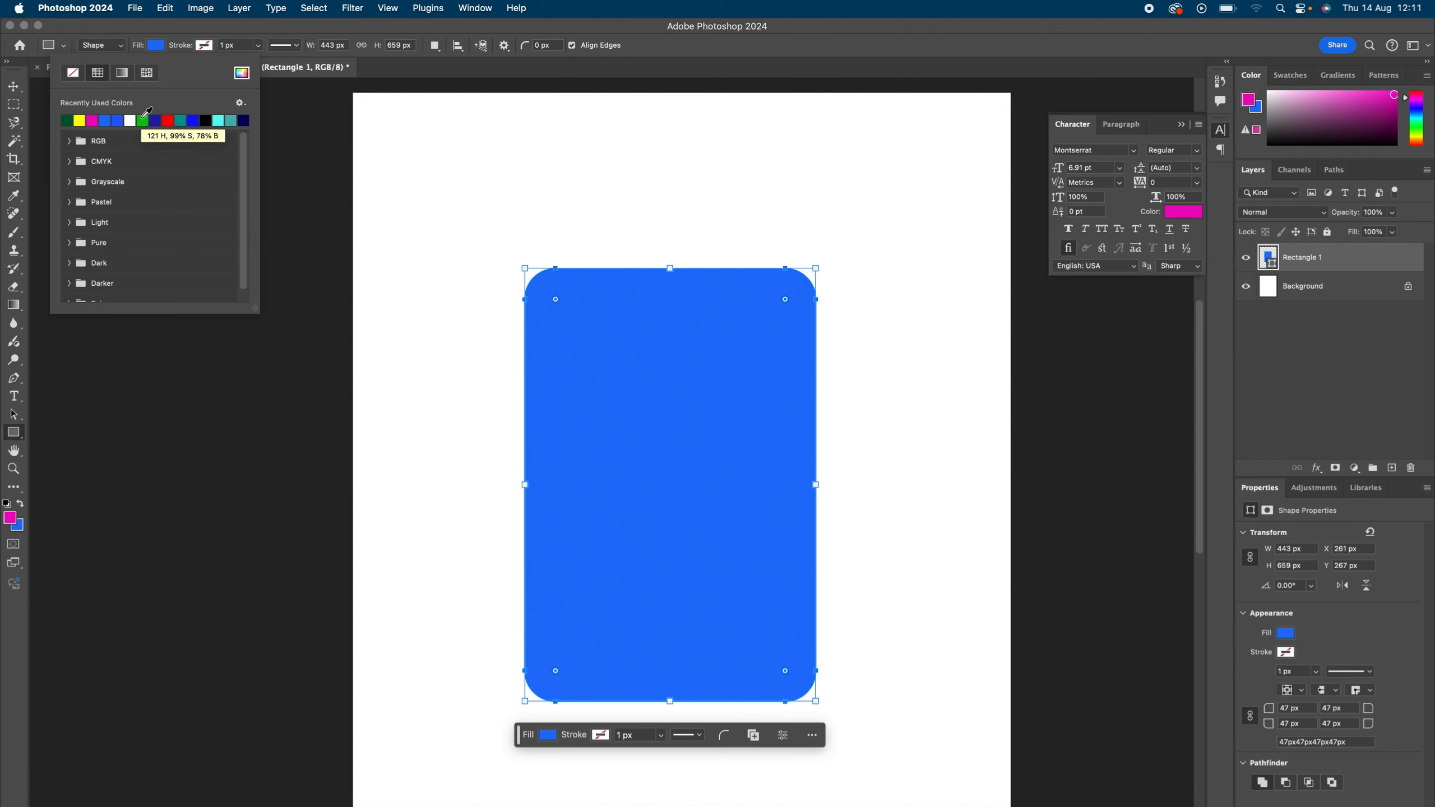
pyautogui.click(80, 120)
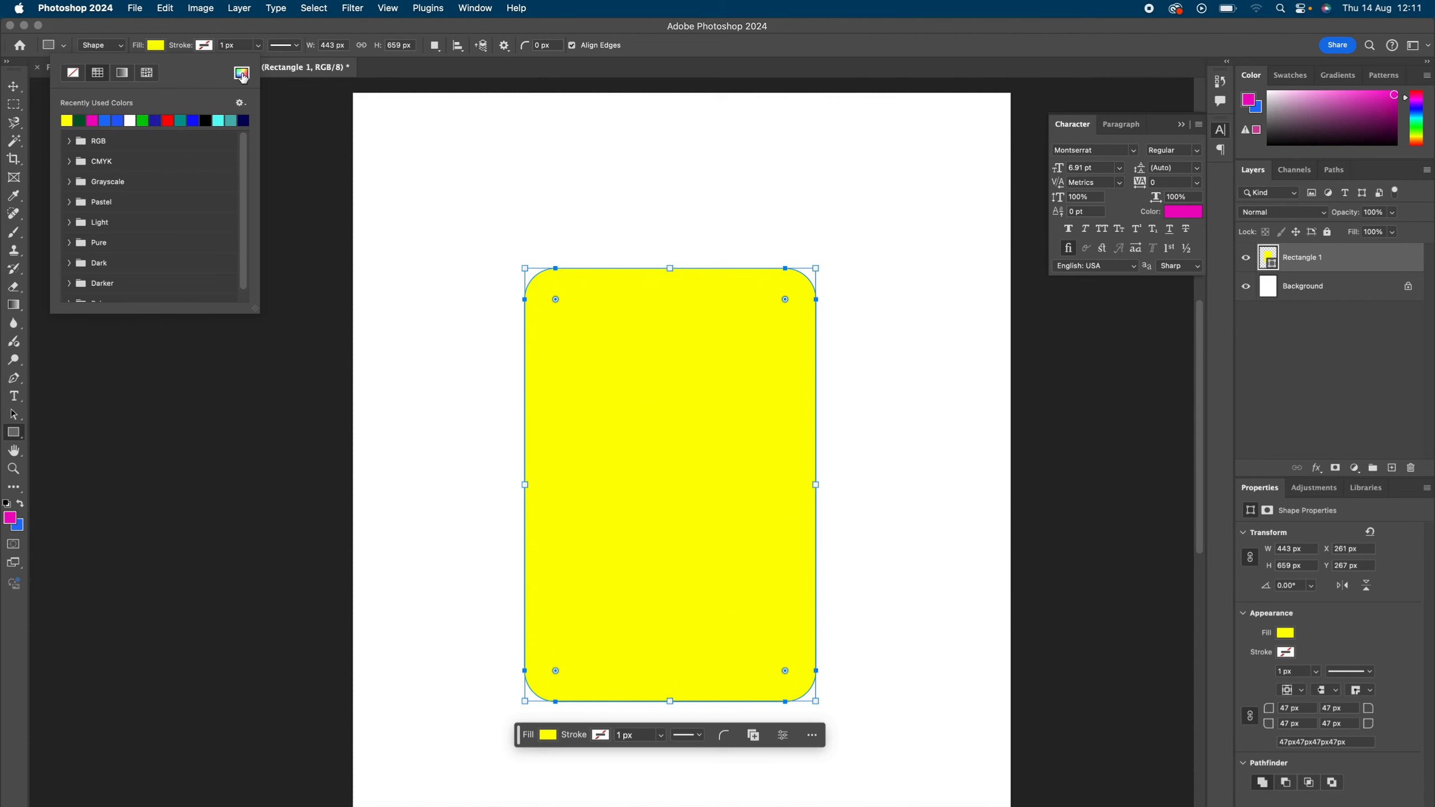
pyautogui.click(242, 76)
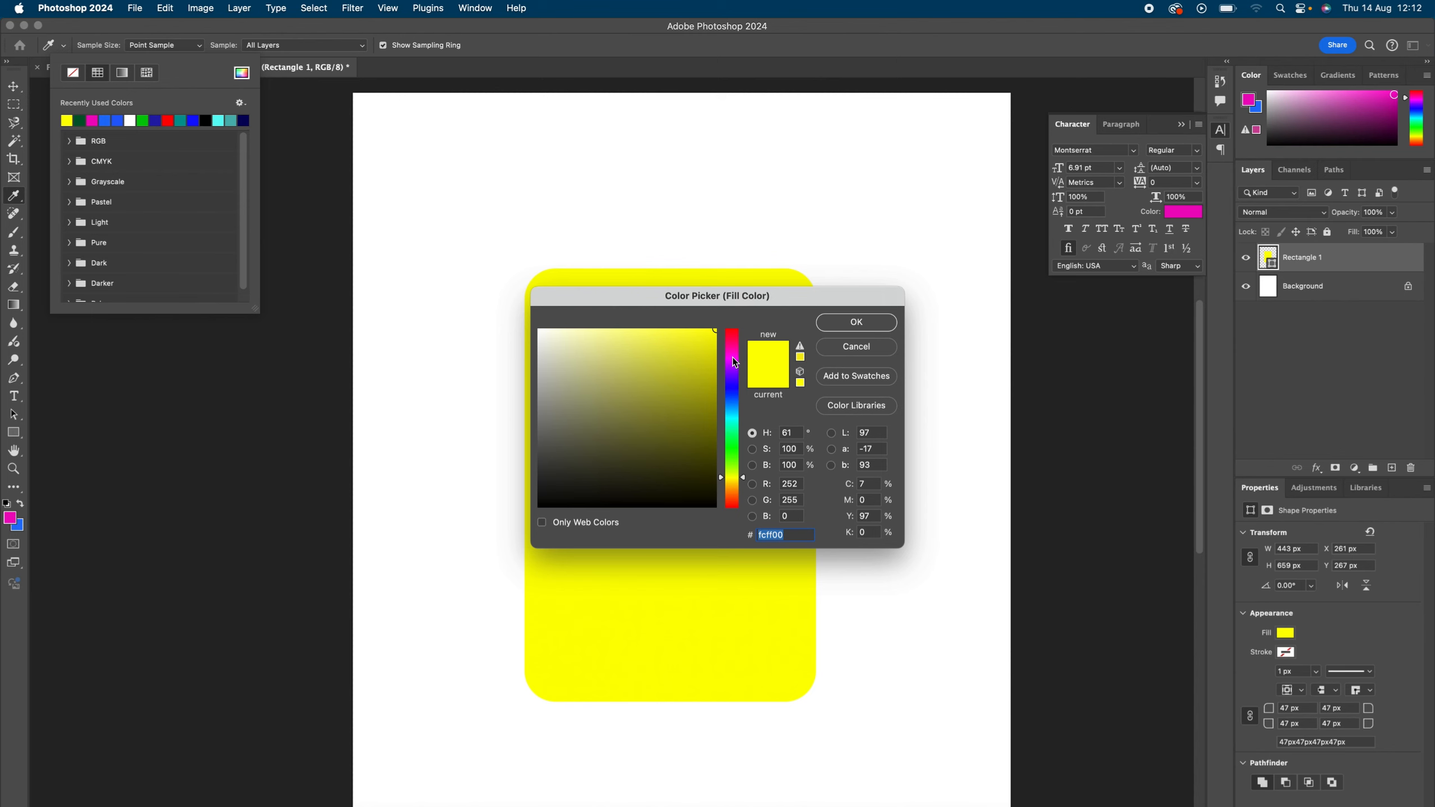
pyautogui.moveTo(733, 362); pyautogui.dragTo(732, 356)
pyautogui.moveTo(740, 428); pyautogui.dragTo(740, 421)
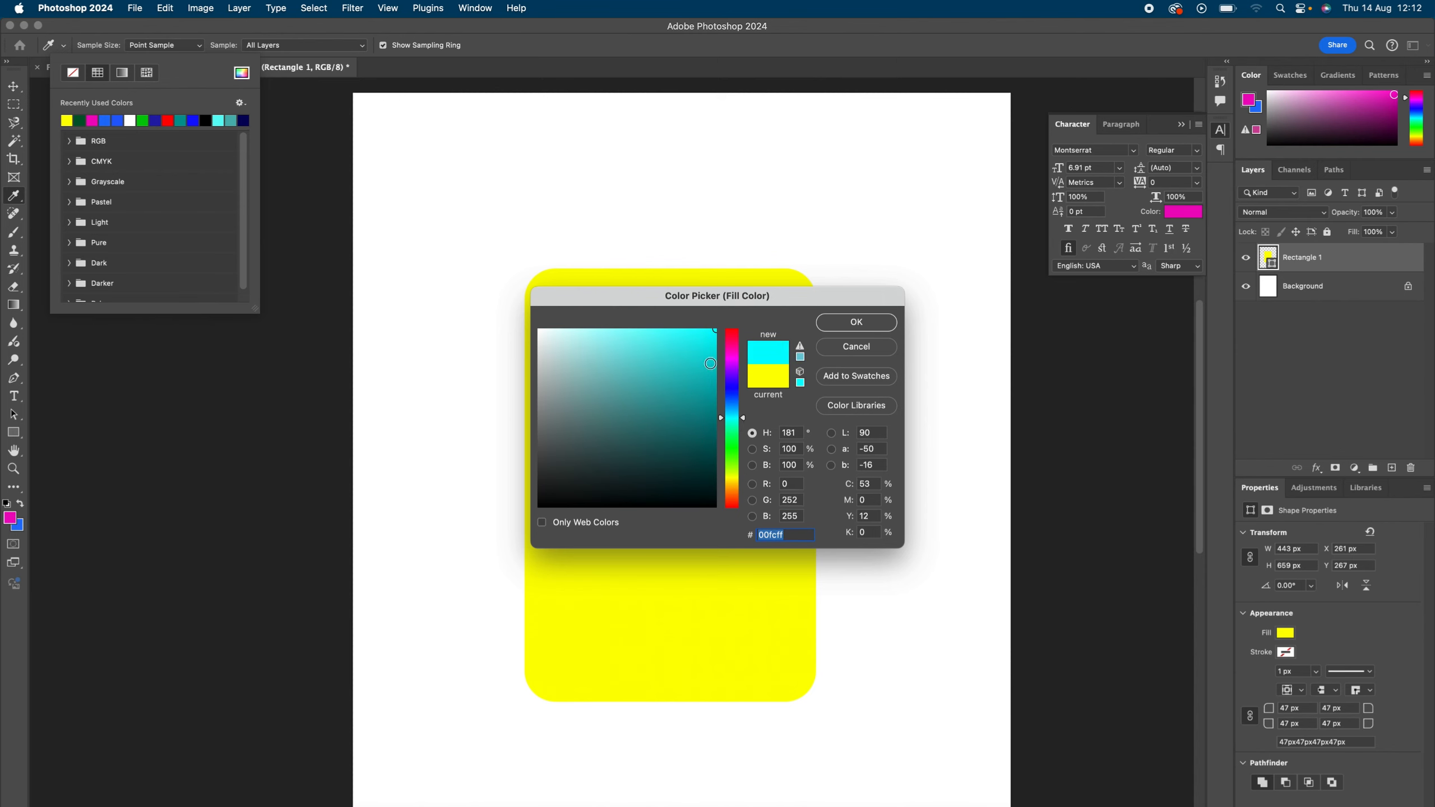
pyautogui.click(856, 323)
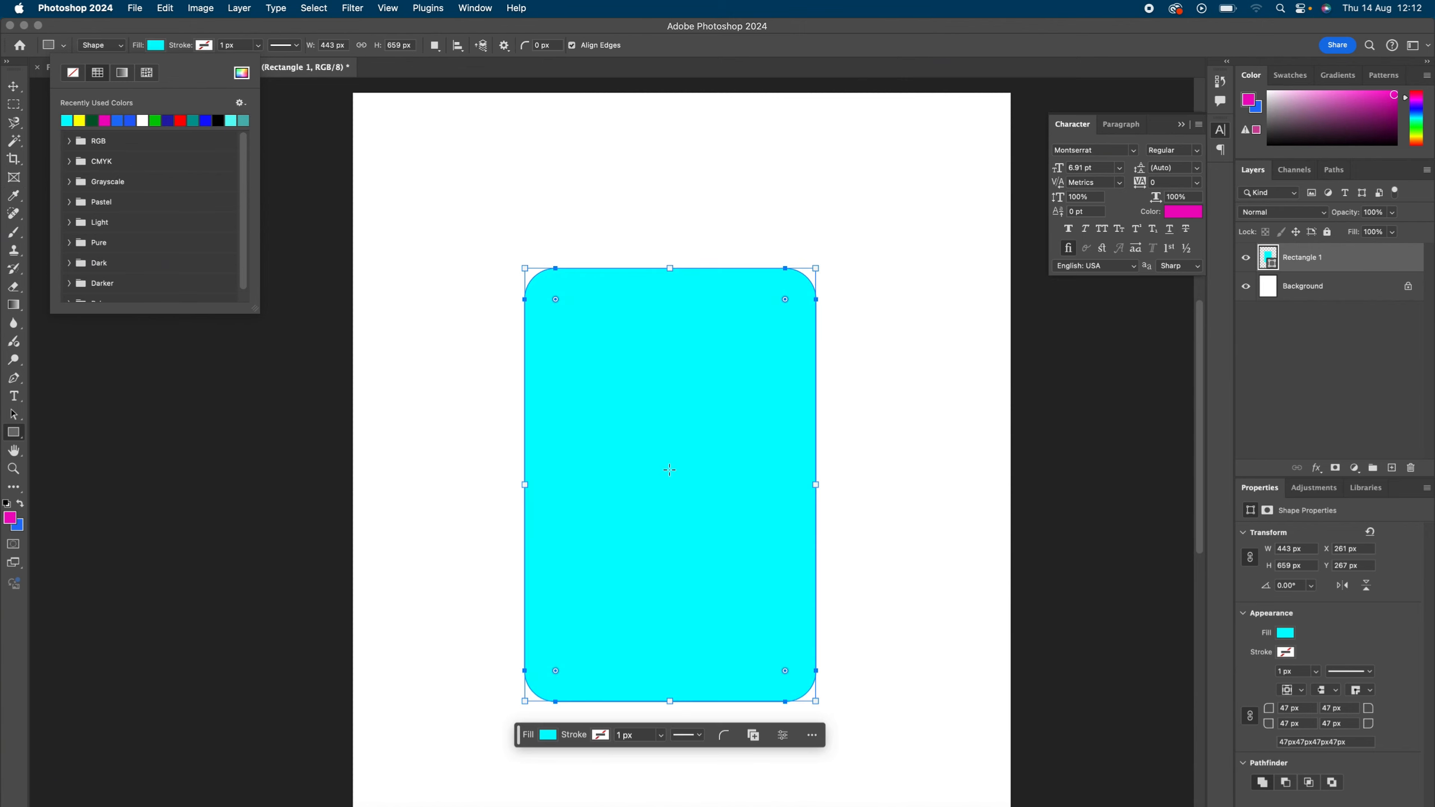
# Step: Draw a second rectangle about 514 × 292 px over the upper part of the cyan shape and fill it with dark blue
pyautogui.scroll(-2, 669, 470)
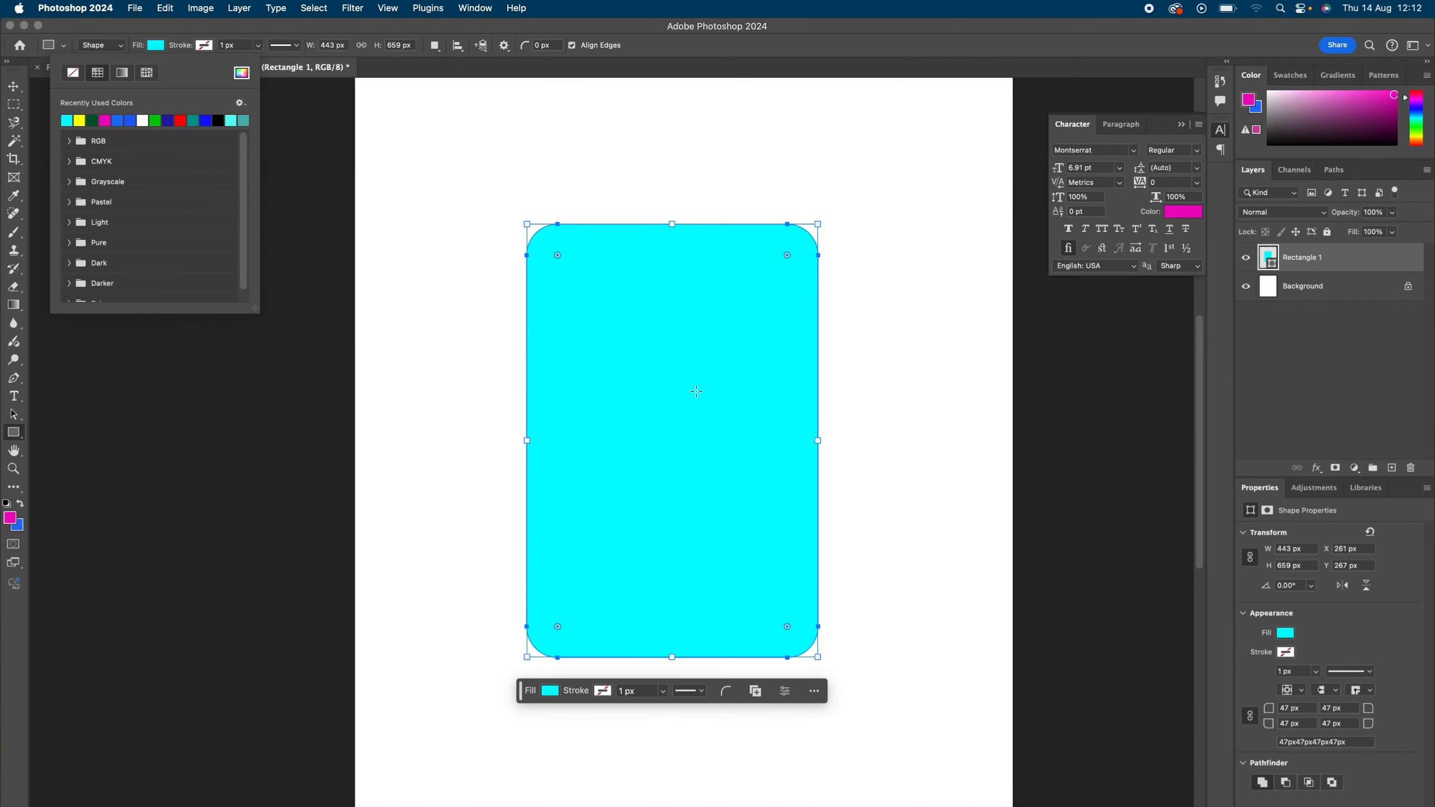
pyautogui.click(16, 439)
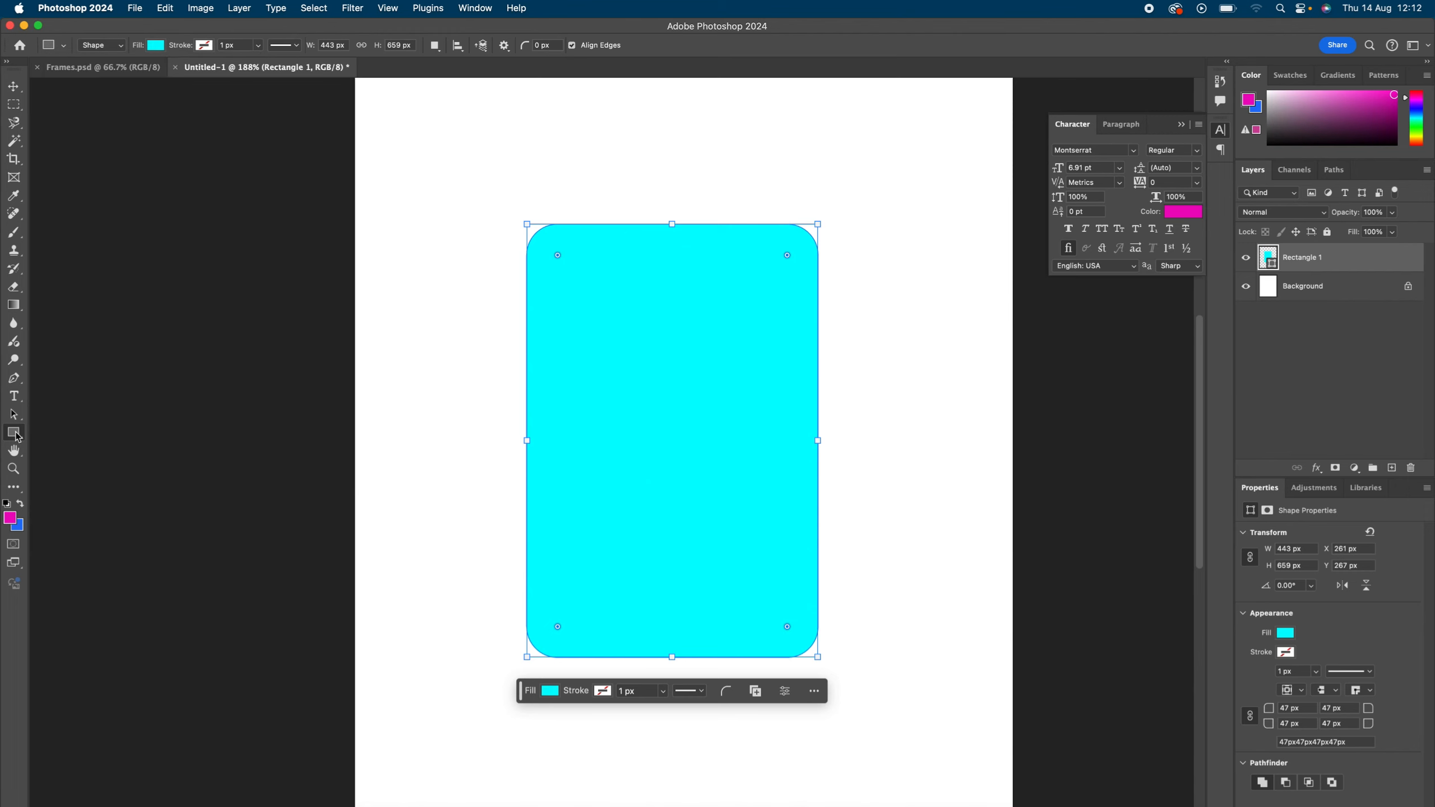
pyautogui.moveTo(502, 194); pyautogui.dragTo(840, 389)
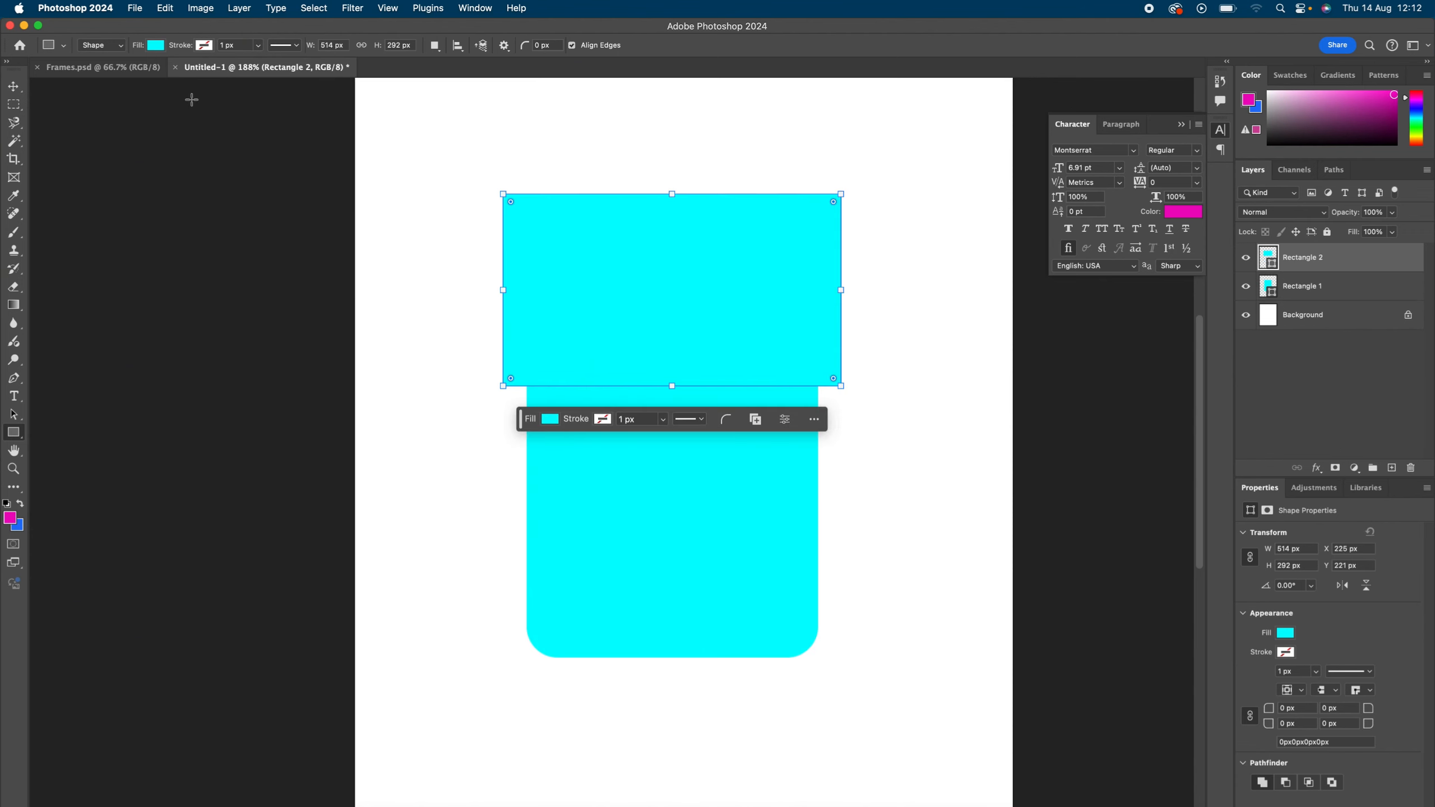
pyautogui.click(157, 45)
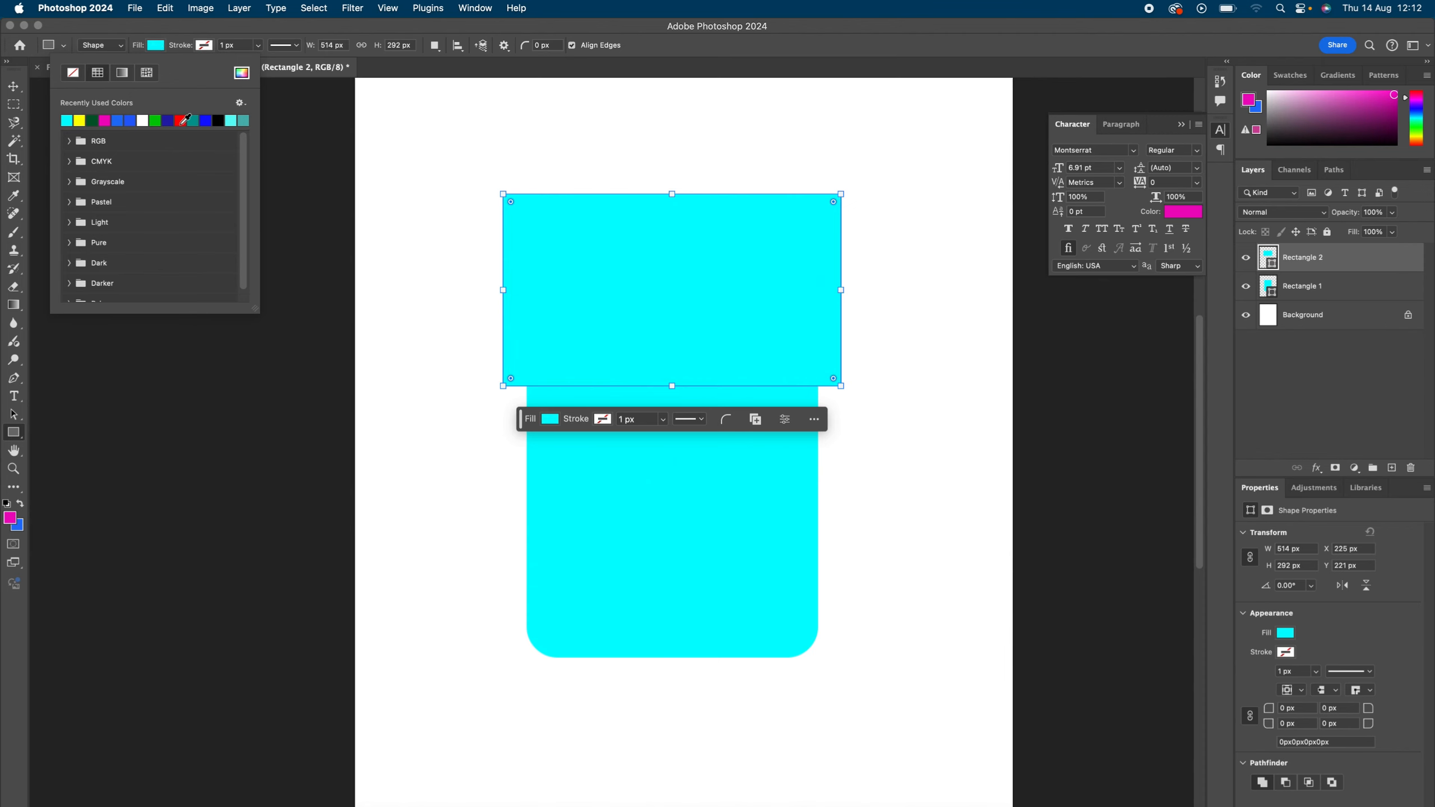
pyautogui.click(167, 120)
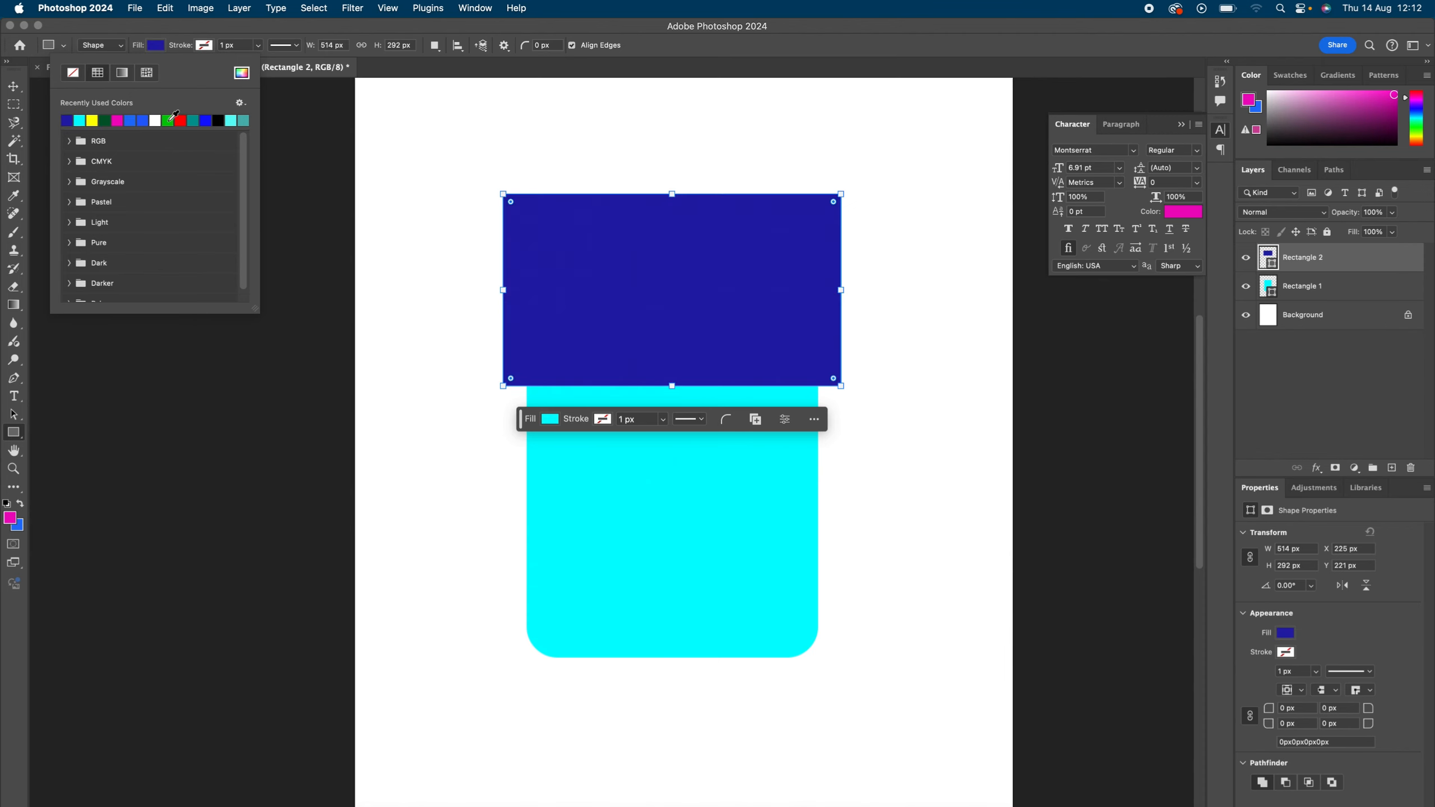
pyautogui.click(161, 45)
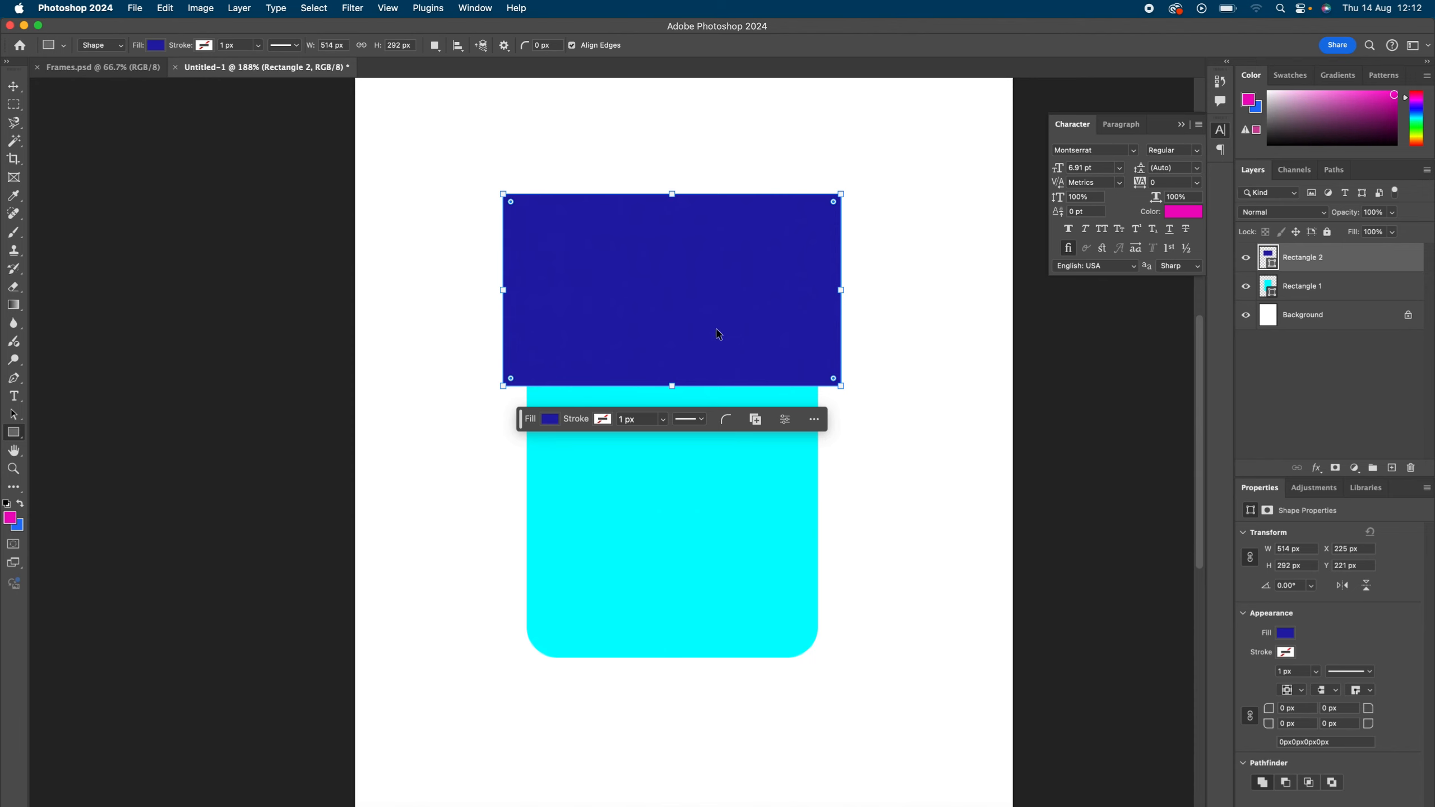
# Step: Warp the dark blue rectangle's lower edge into a wave rising on the left and dipping on the right, converting it to a regular path
pyautogui.press('super+t')
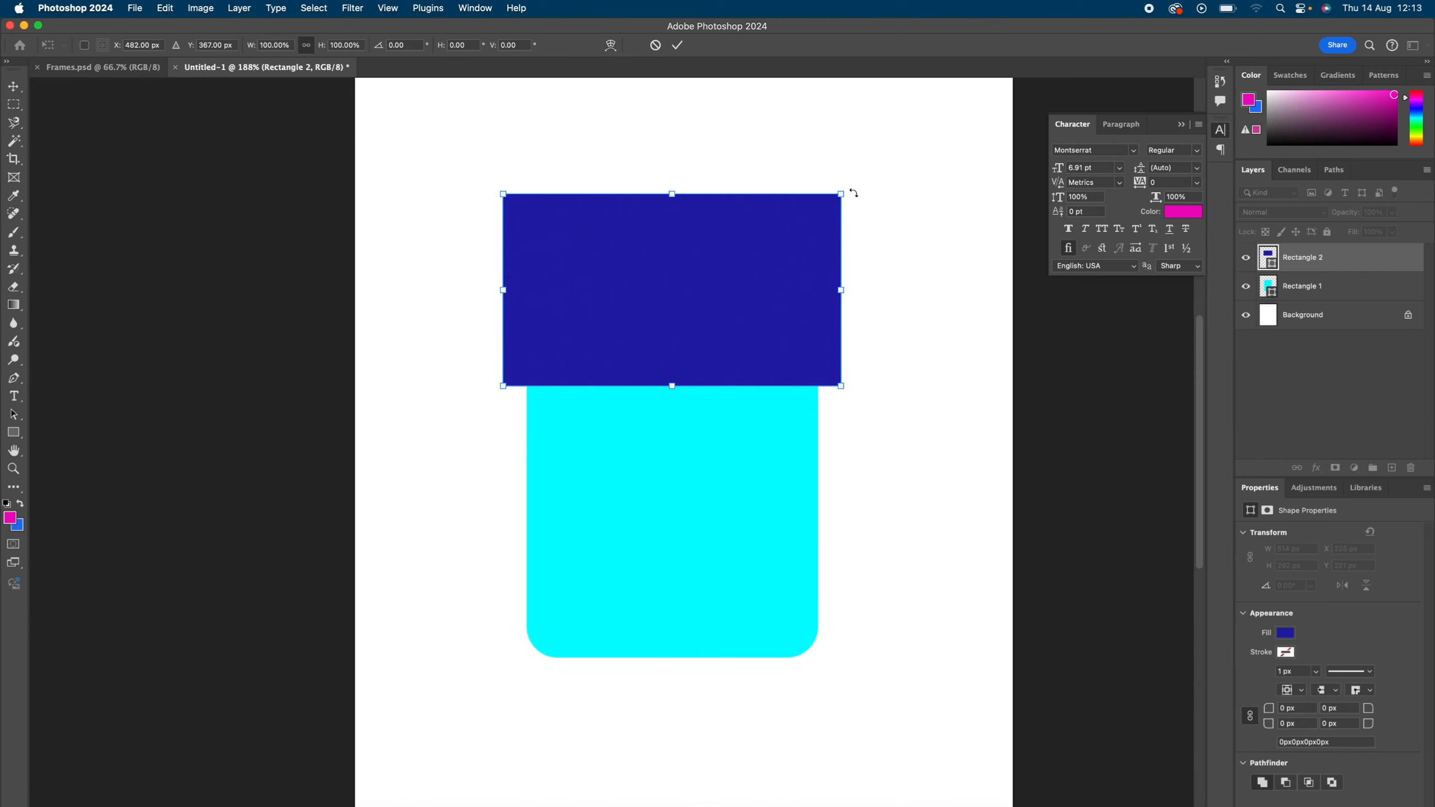
pyautogui.moveTo(853, 193)
pyautogui.mouseDown()
pyautogui.moveTo(848, 150)
pyautogui.moveTo(753, 125)
pyautogui.moveTo(865, 330)
pyautogui.moveTo(830, 376)
pyautogui.moveTo(834, 192)
pyautogui.moveTo(847, 255)
pyautogui.moveTo(846, 197)
pyautogui.mouseUp()
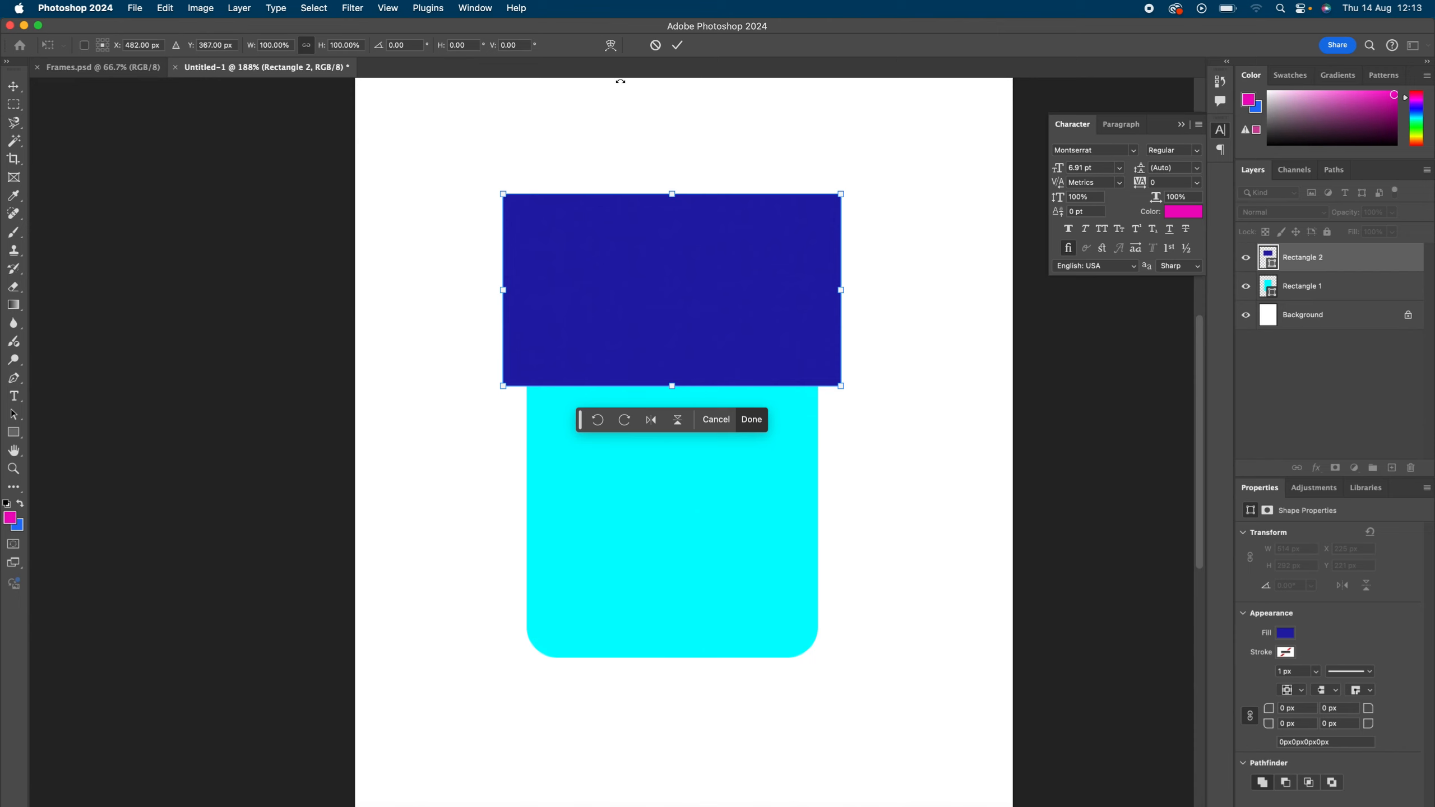
pyautogui.click(610, 47)
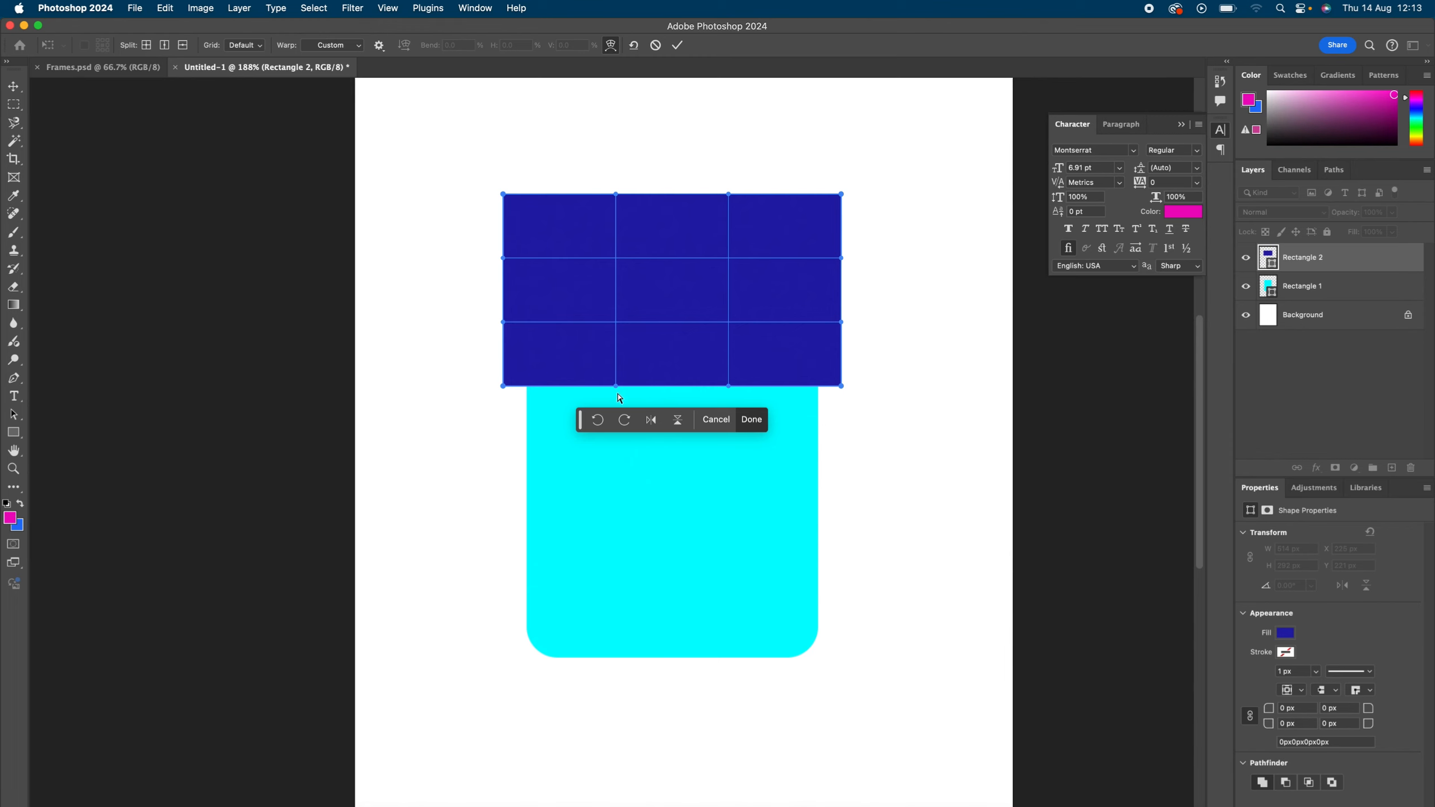
pyautogui.moveTo(616, 388); pyautogui.dragTo(604, 306)
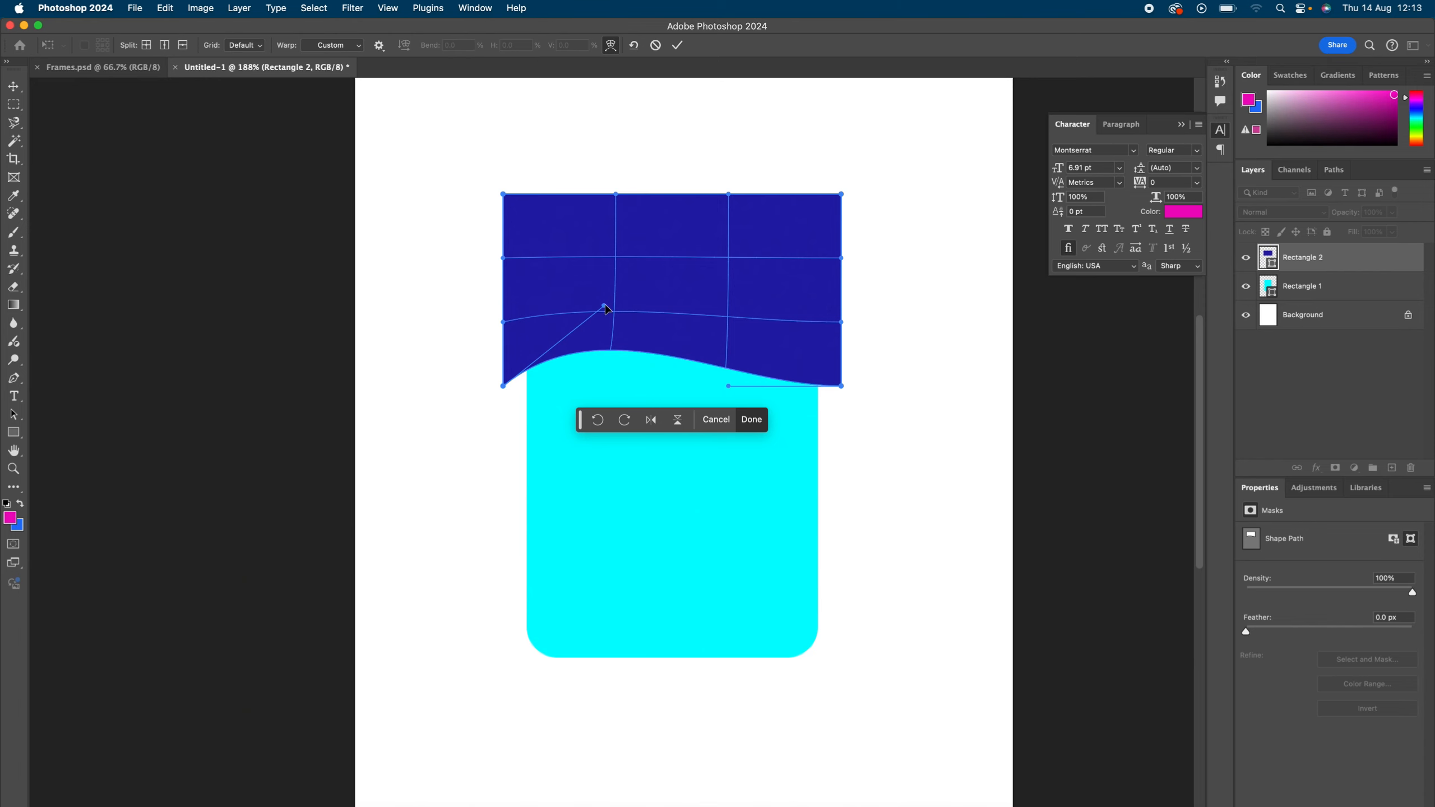
pyautogui.moveTo(605, 309)
pyautogui.mouseDown()
pyautogui.moveTo(741, 310)
pyautogui.moveTo(599, 333)
pyautogui.moveTo(497, 379)
pyautogui.moveTo(595, 356)
pyautogui.moveTo(605, 292)
pyautogui.mouseUp()
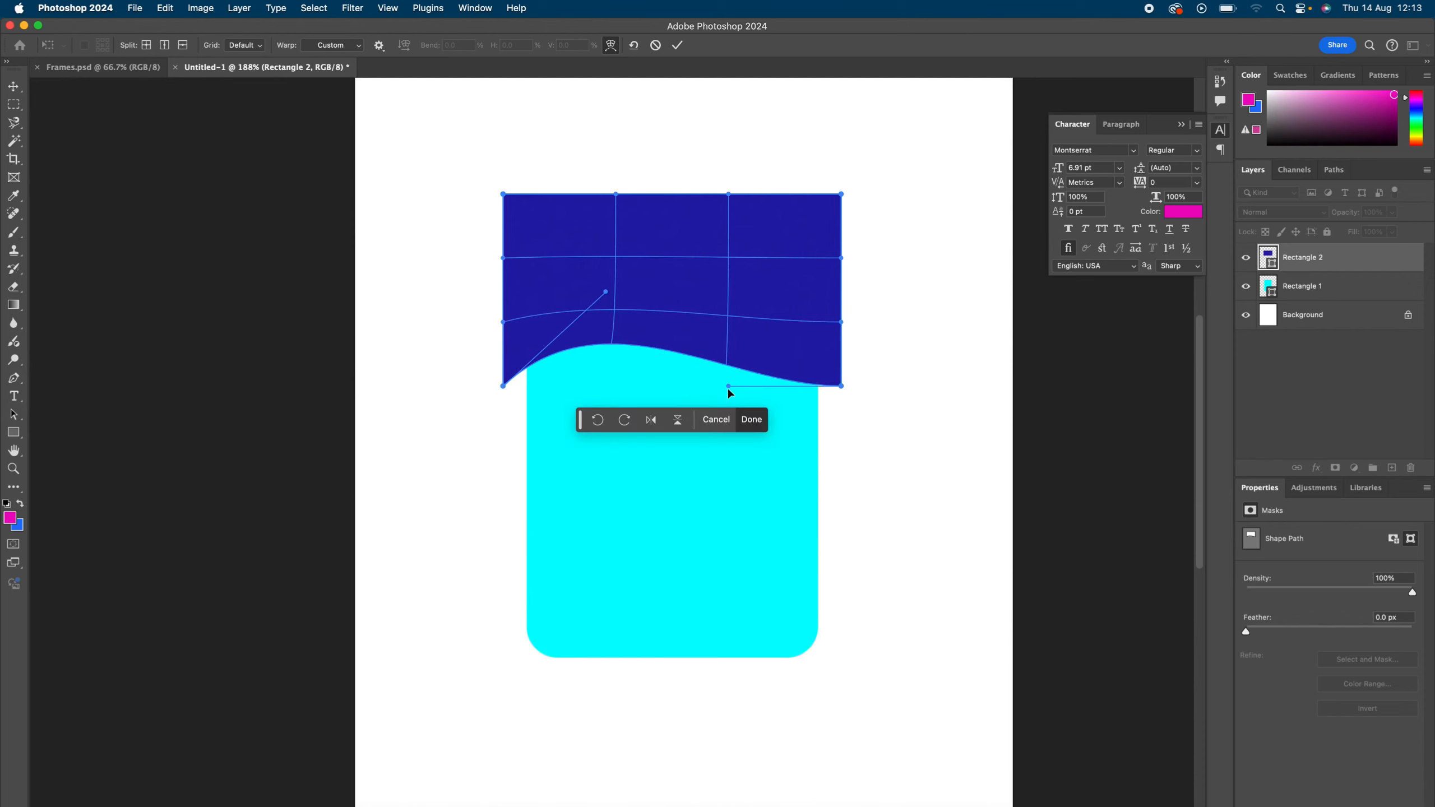
pyautogui.moveTo(728, 388); pyautogui.dragTo(731, 432)
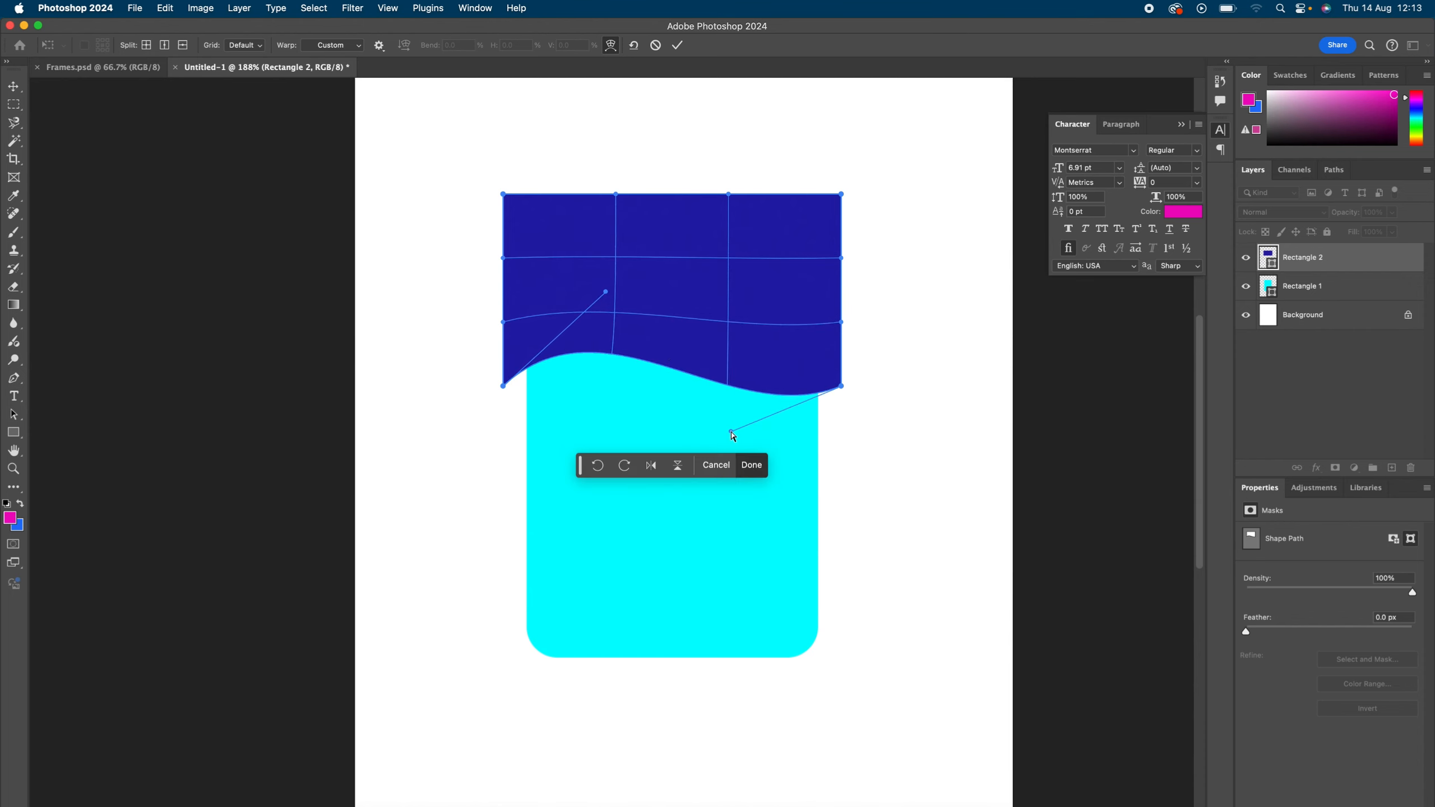
pyautogui.moveTo(606, 294); pyautogui.dragTo(607, 267)
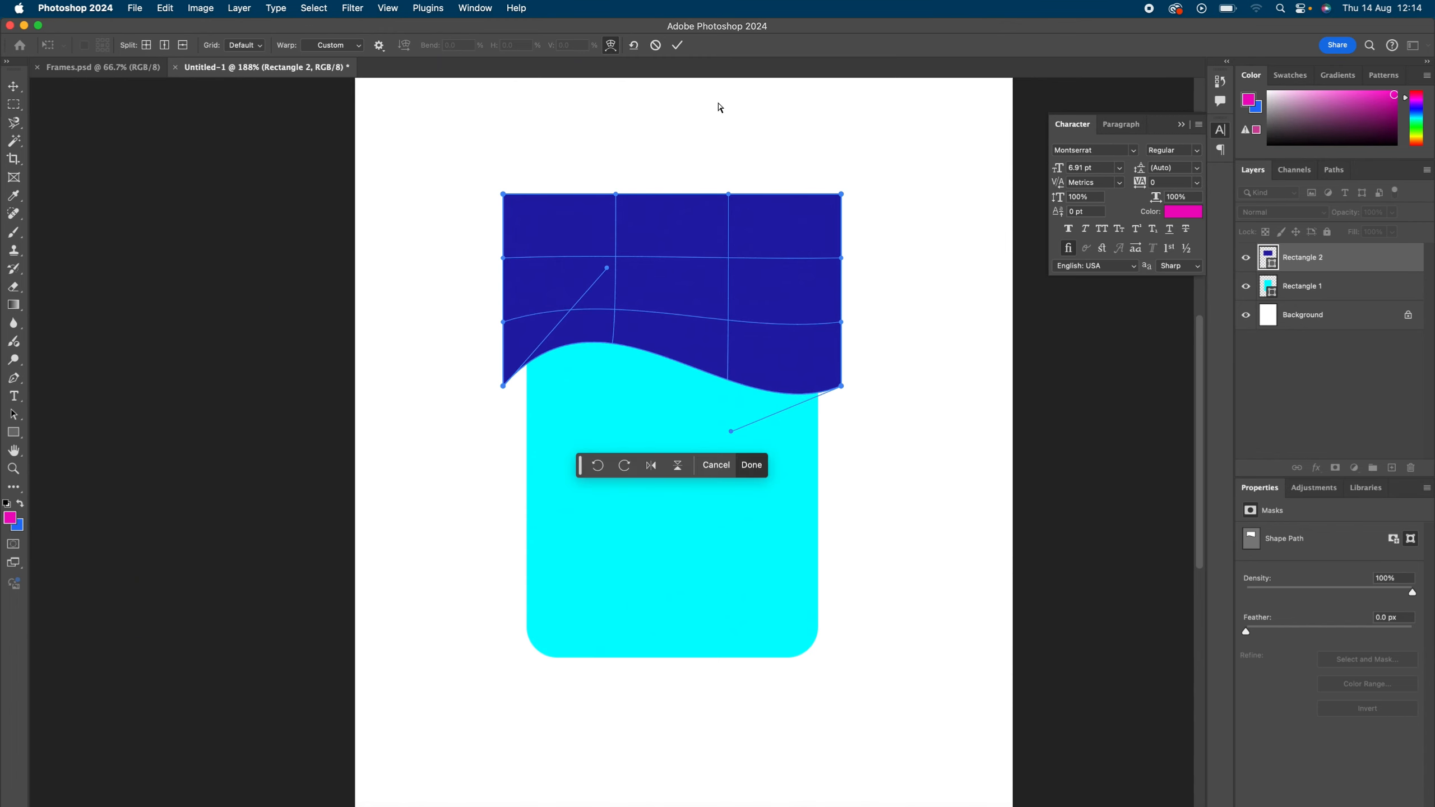
pyautogui.click(679, 46)
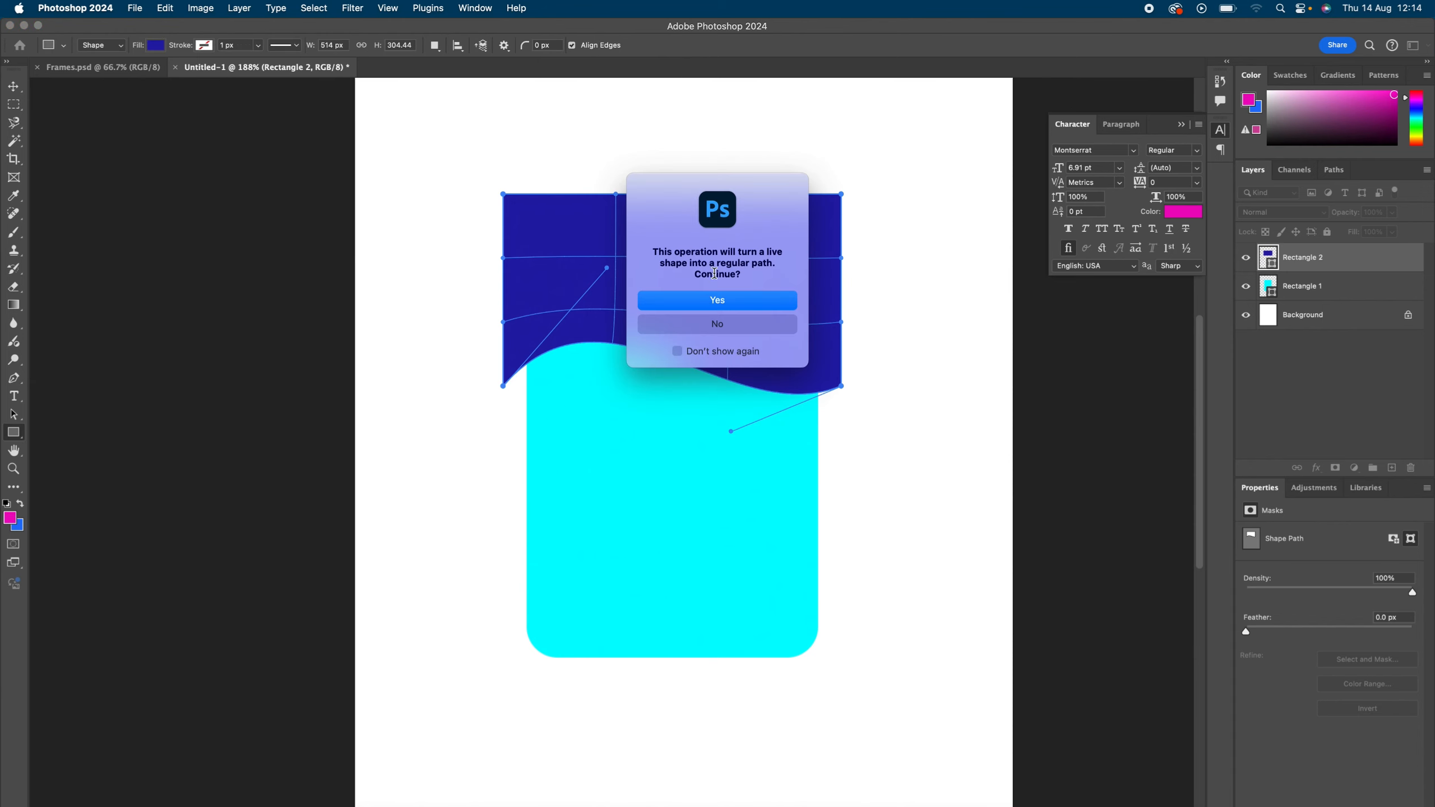
pyautogui.click(749, 300)
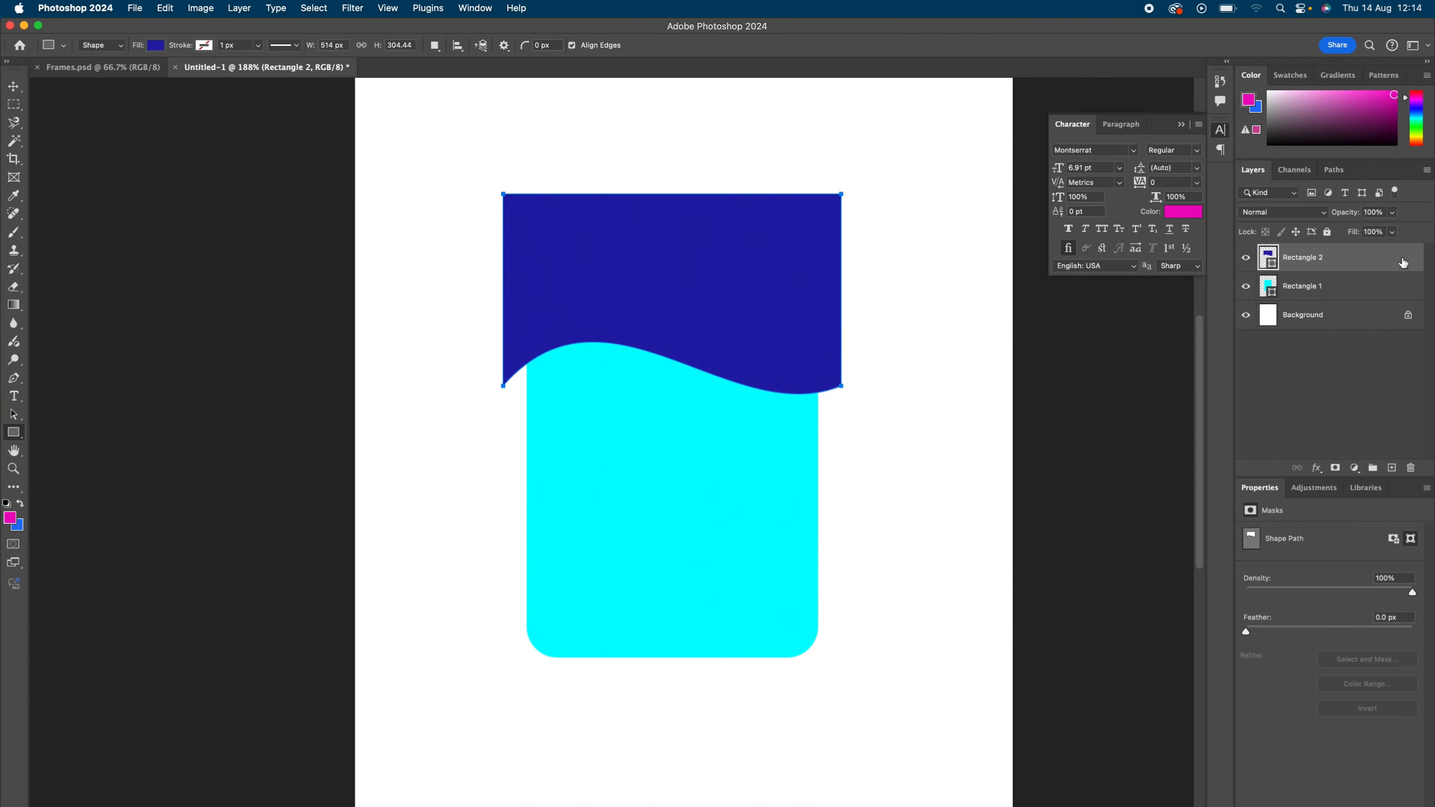
# Step: Draw a third dark blue rectangle about 536 × 564 px over the lower part of the cyan shape
pyautogui.click(1245, 260)
pyautogui.click(1246, 260)
pyautogui.moveTo(509, 403); pyautogui.dragTo(862, 778)
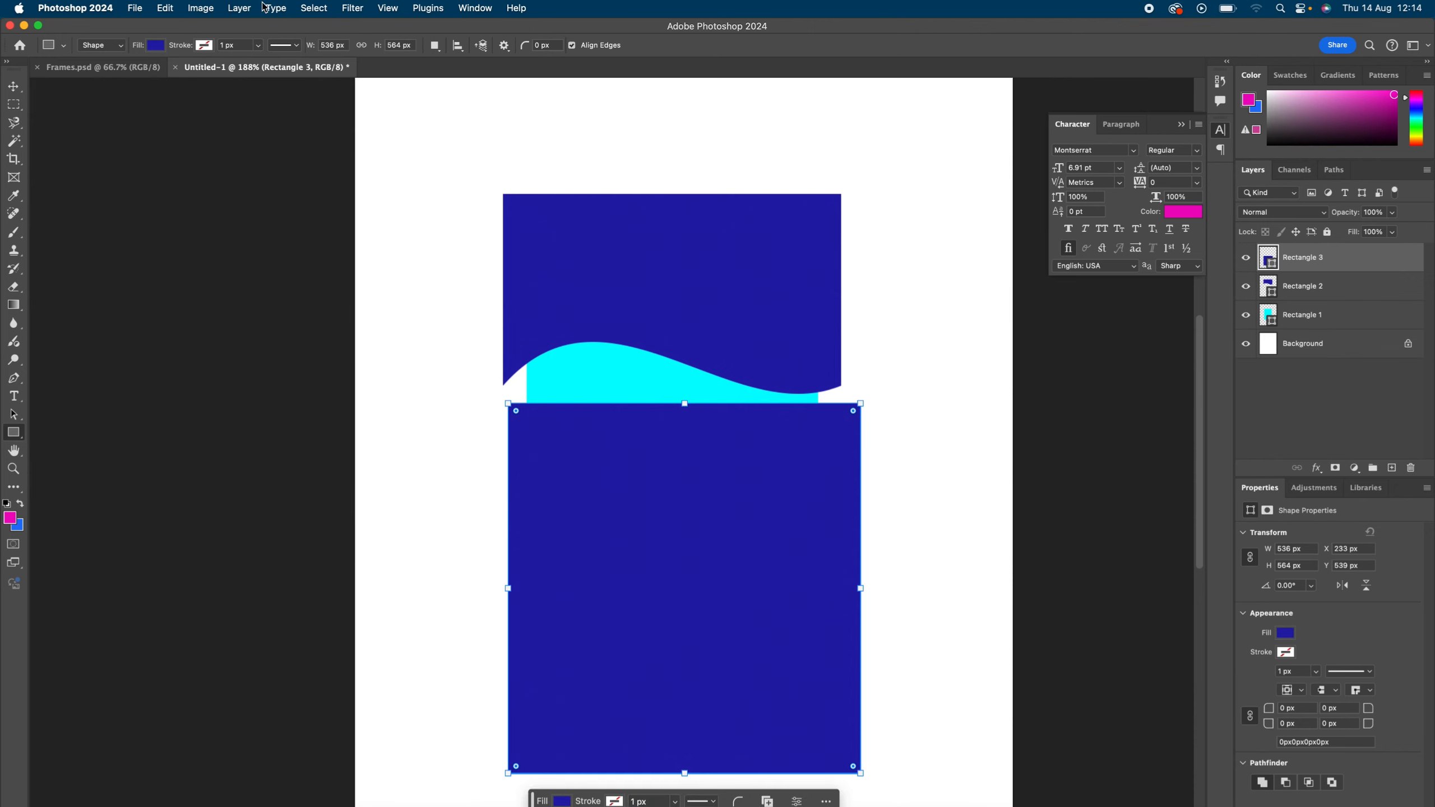
# Step: Try bright blue and black fills on the new lower rectangle, and return it to dark blue
pyautogui.click(156, 47)
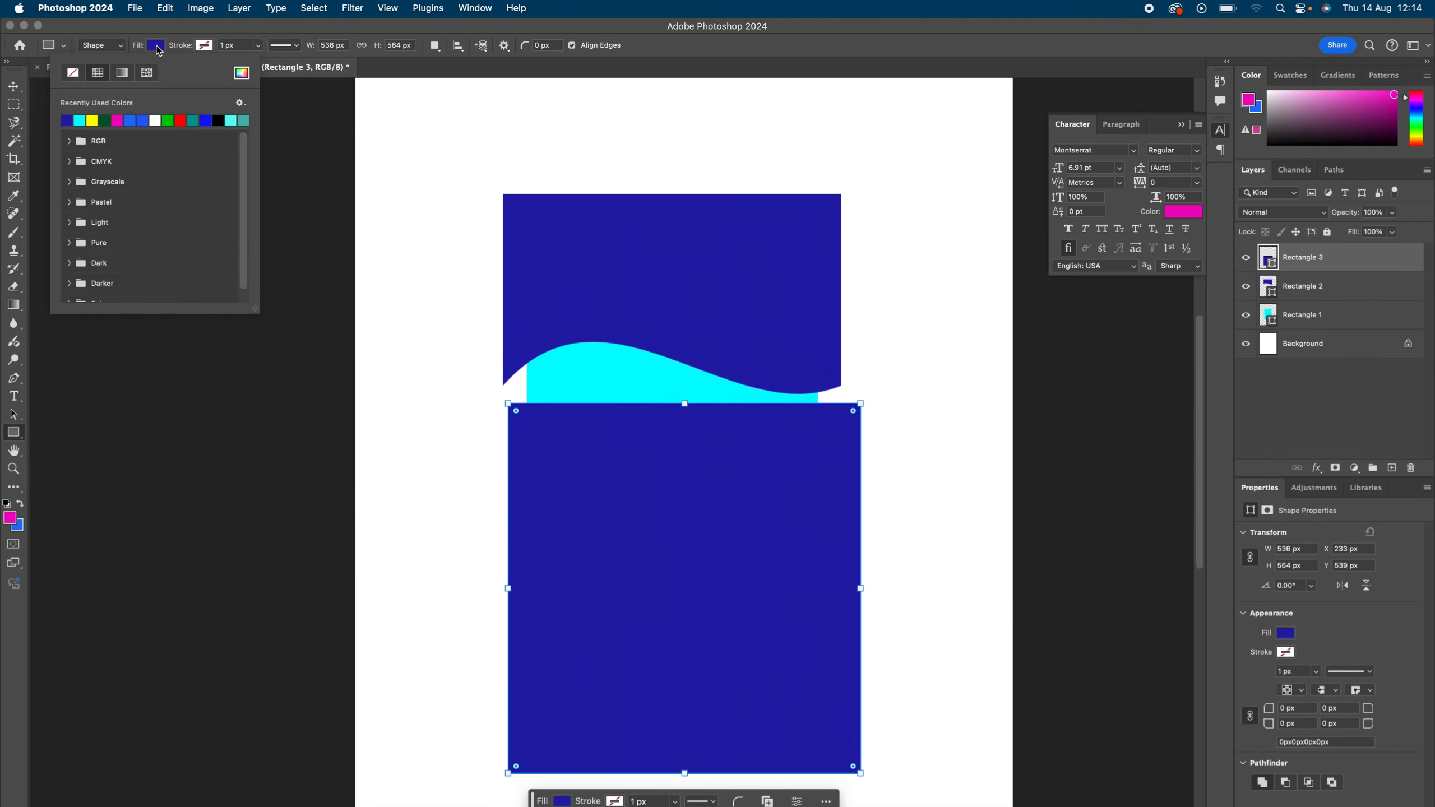
pyautogui.click(133, 120)
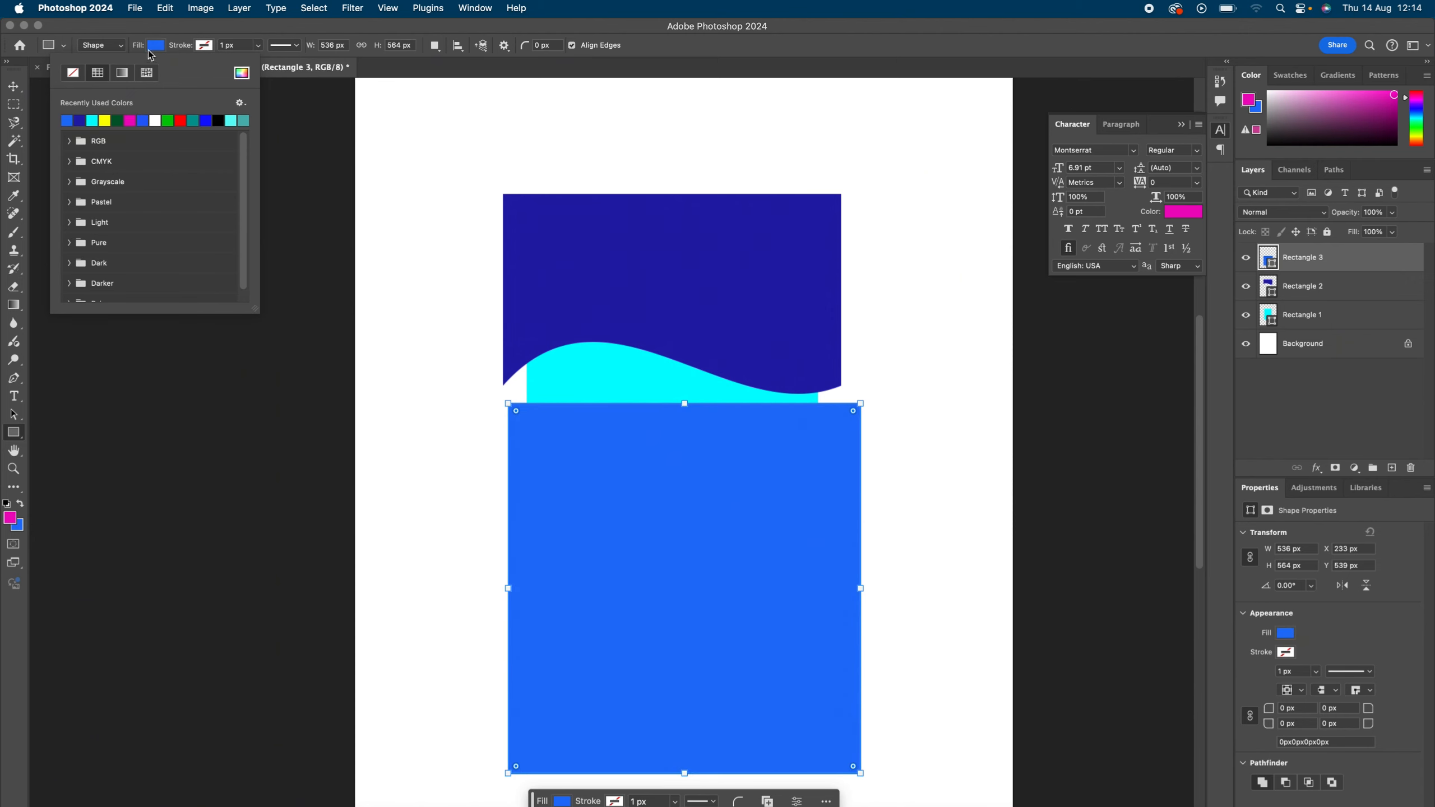
pyautogui.click(220, 120)
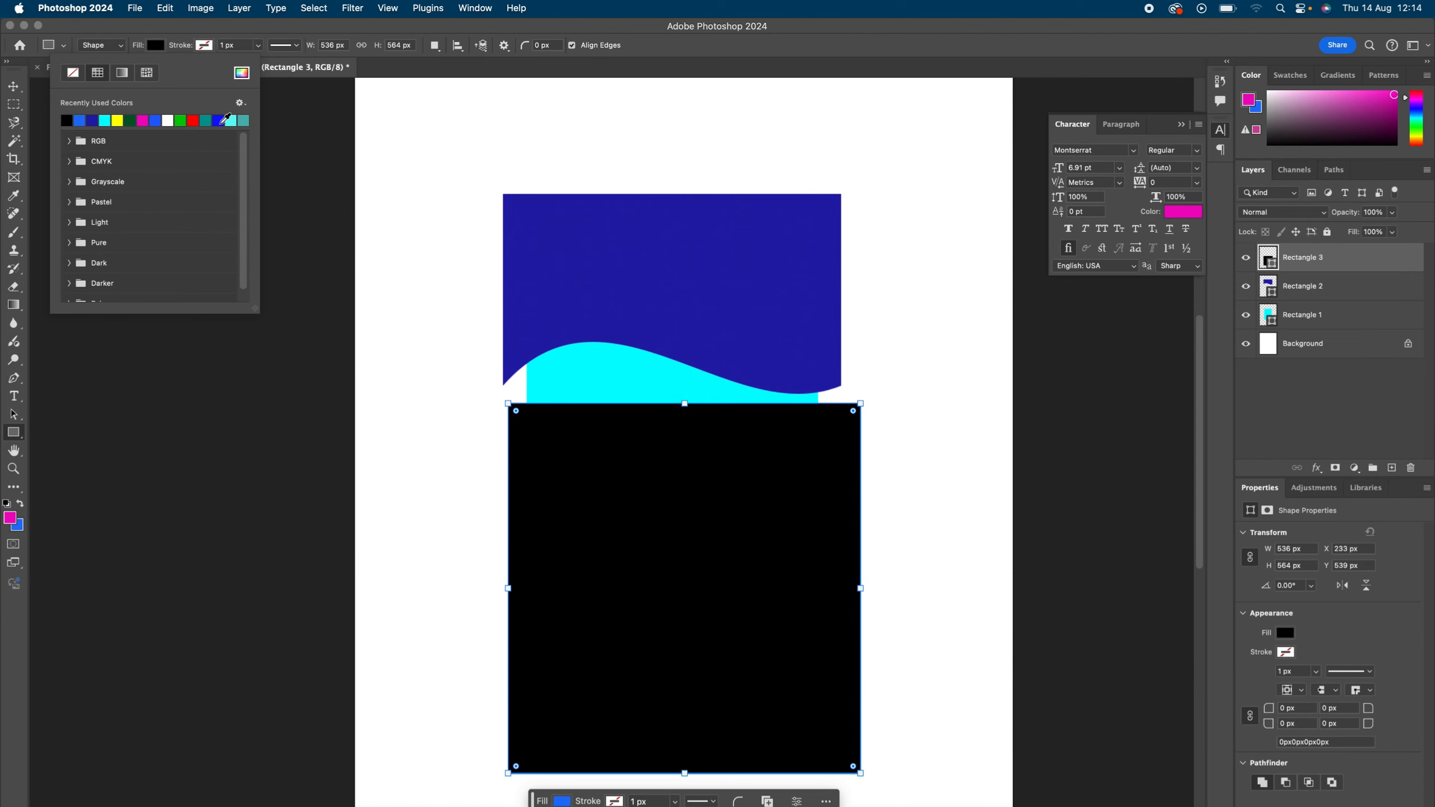
pyautogui.click(92, 120)
pyautogui.click(156, 47)
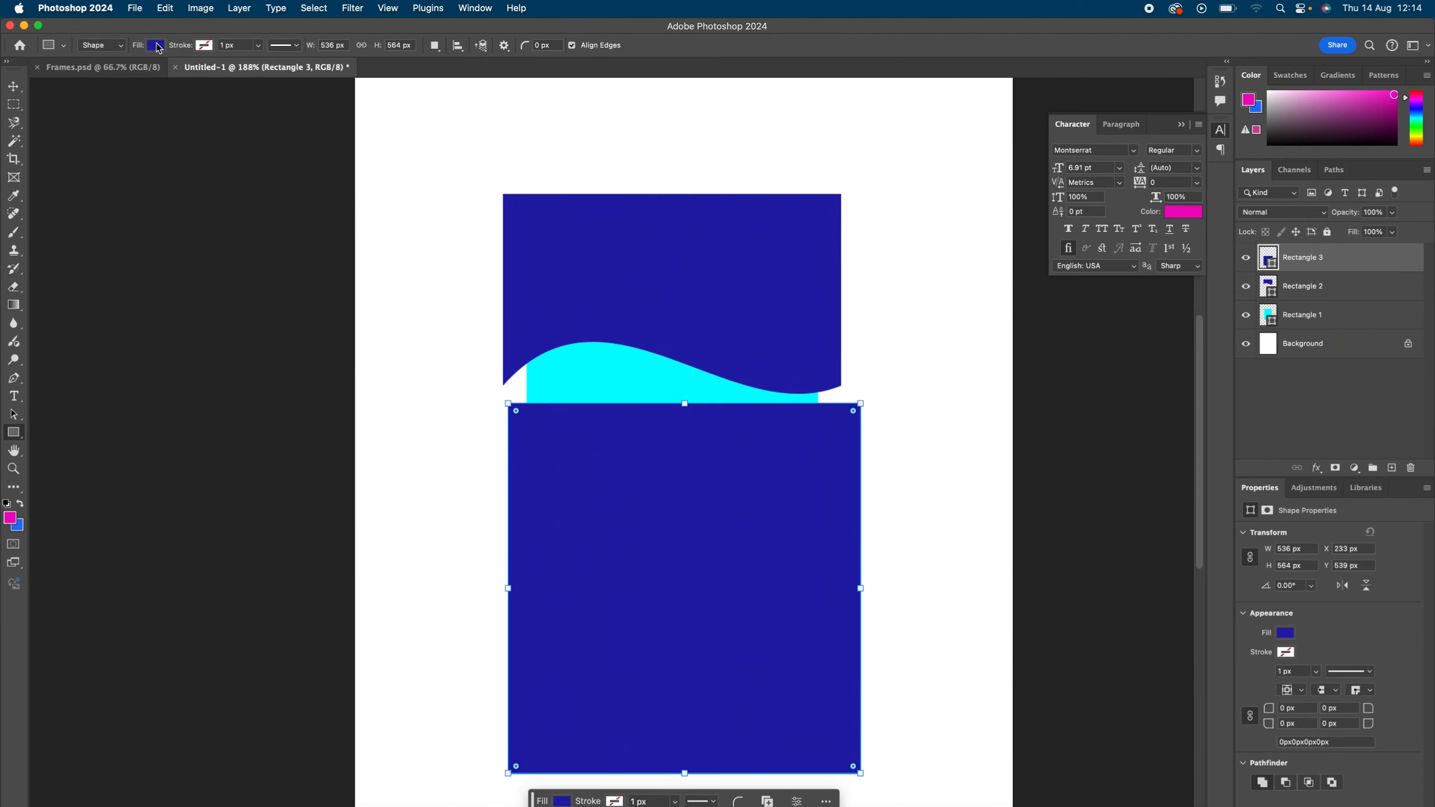
# Step: Warp the lower rectangle's upper edge into a wave parallel to the shape above, leaving a thin cyan band, and convert it to a regular path
pyautogui.scroll(-3, 730, 283)
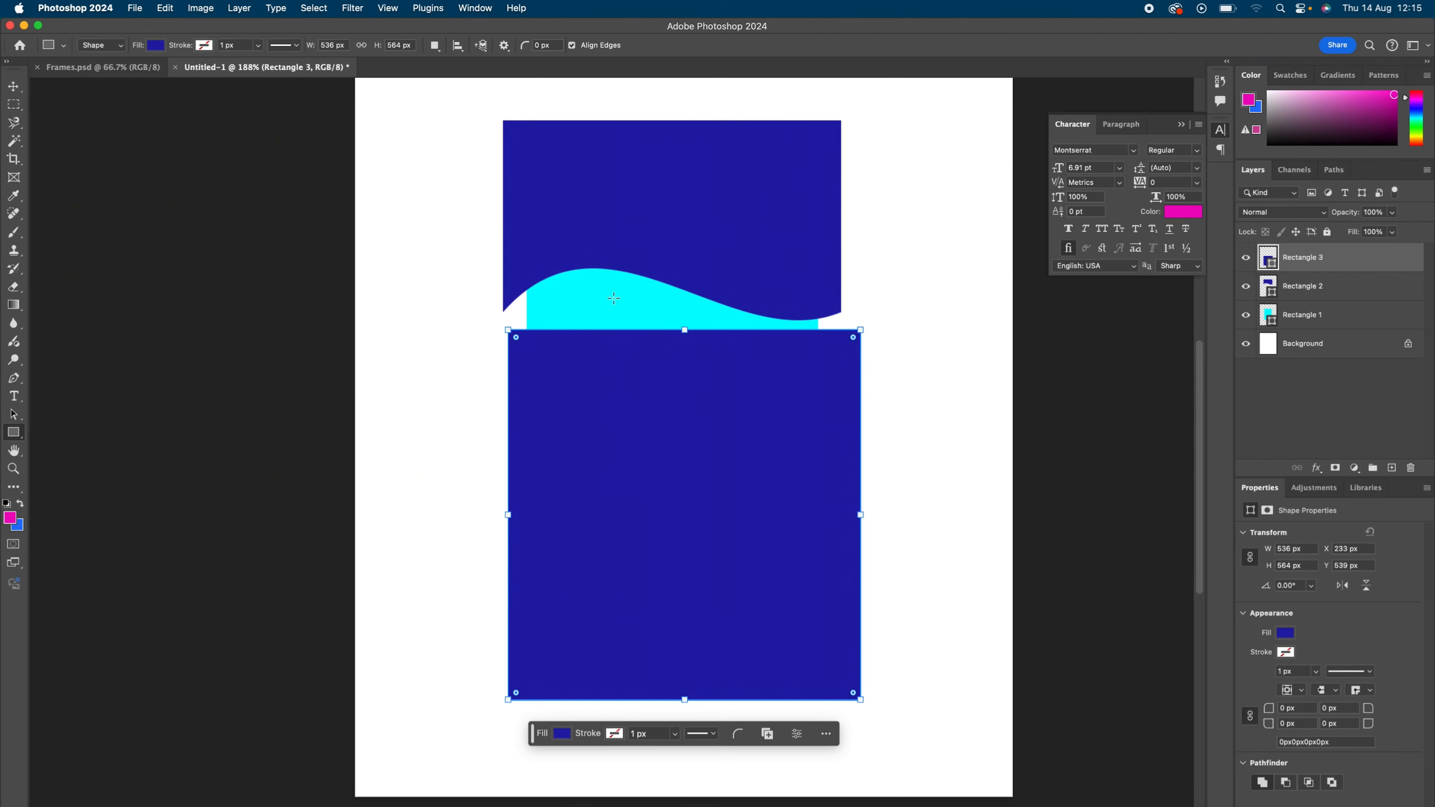
pyautogui.press('super+t')
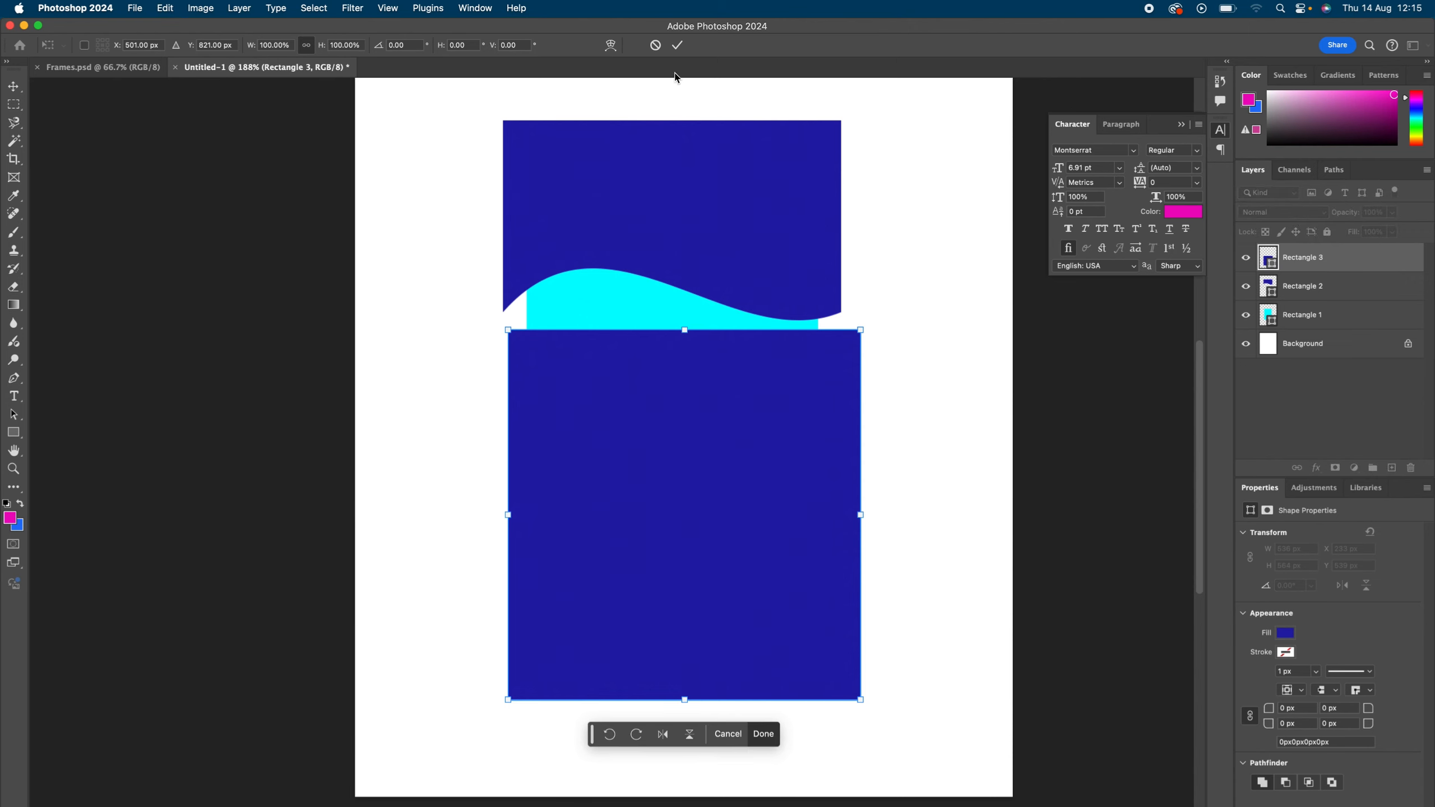
pyautogui.click(611, 45)
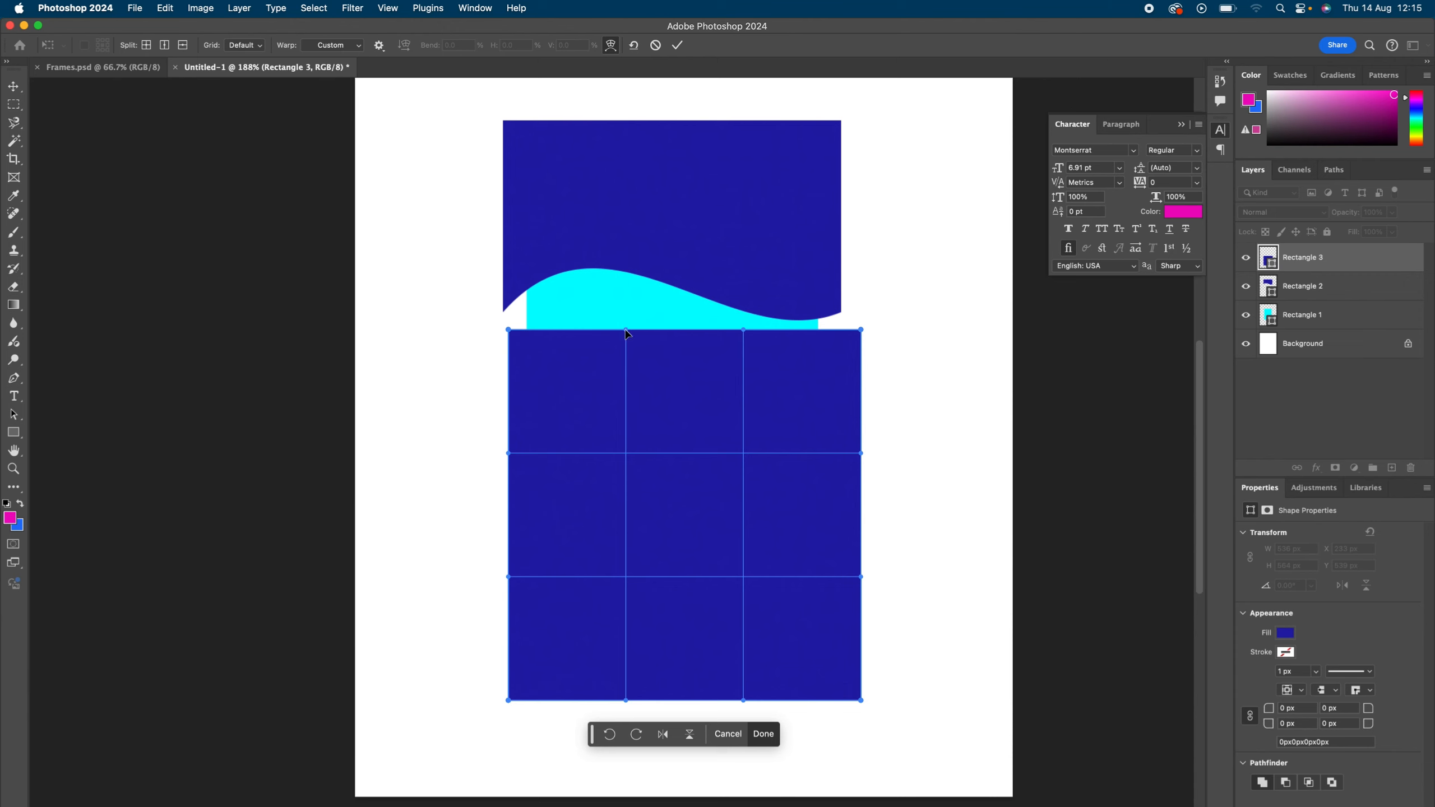
pyautogui.moveTo(628, 333); pyautogui.dragTo(603, 273)
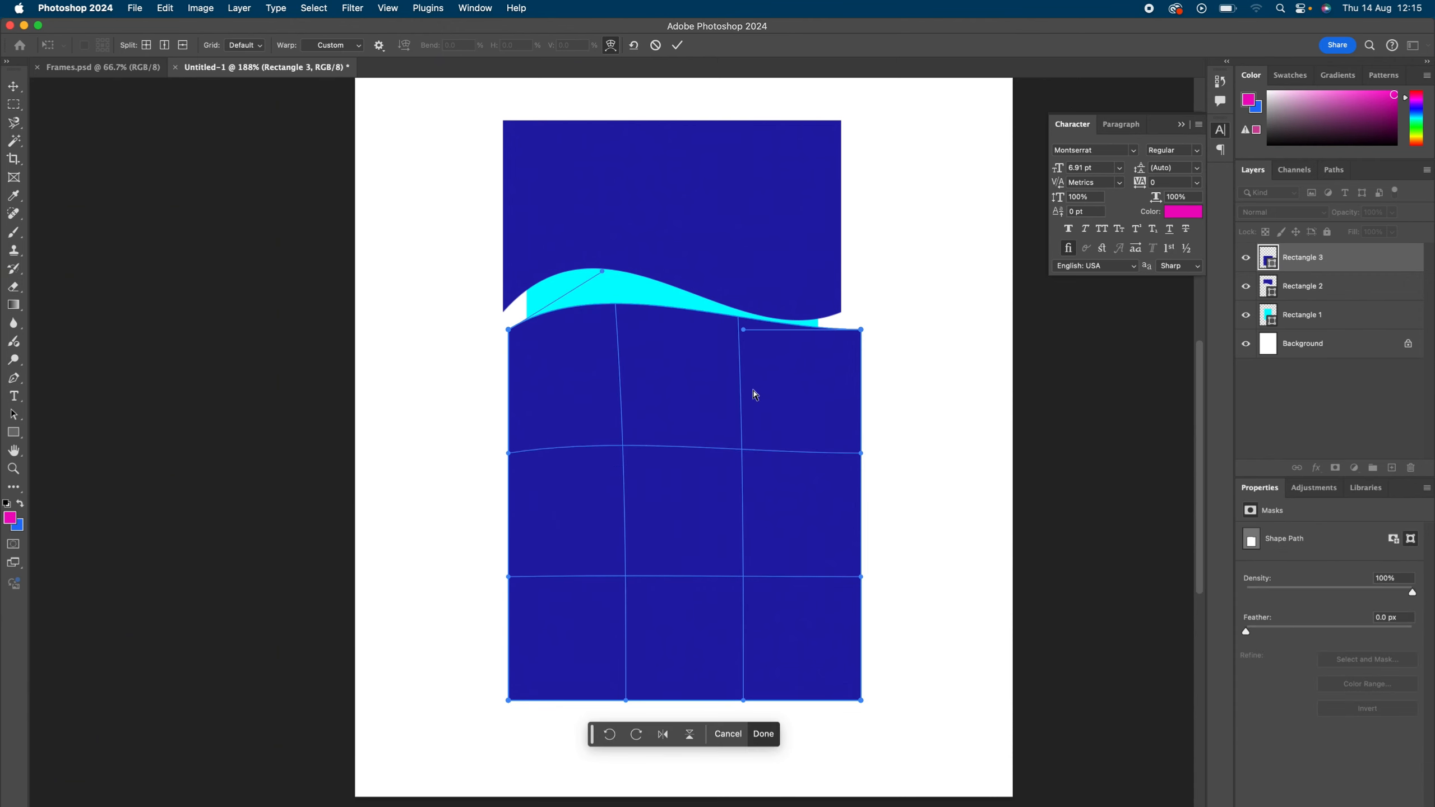
pyautogui.moveTo(743, 330); pyautogui.dragTo(735, 399)
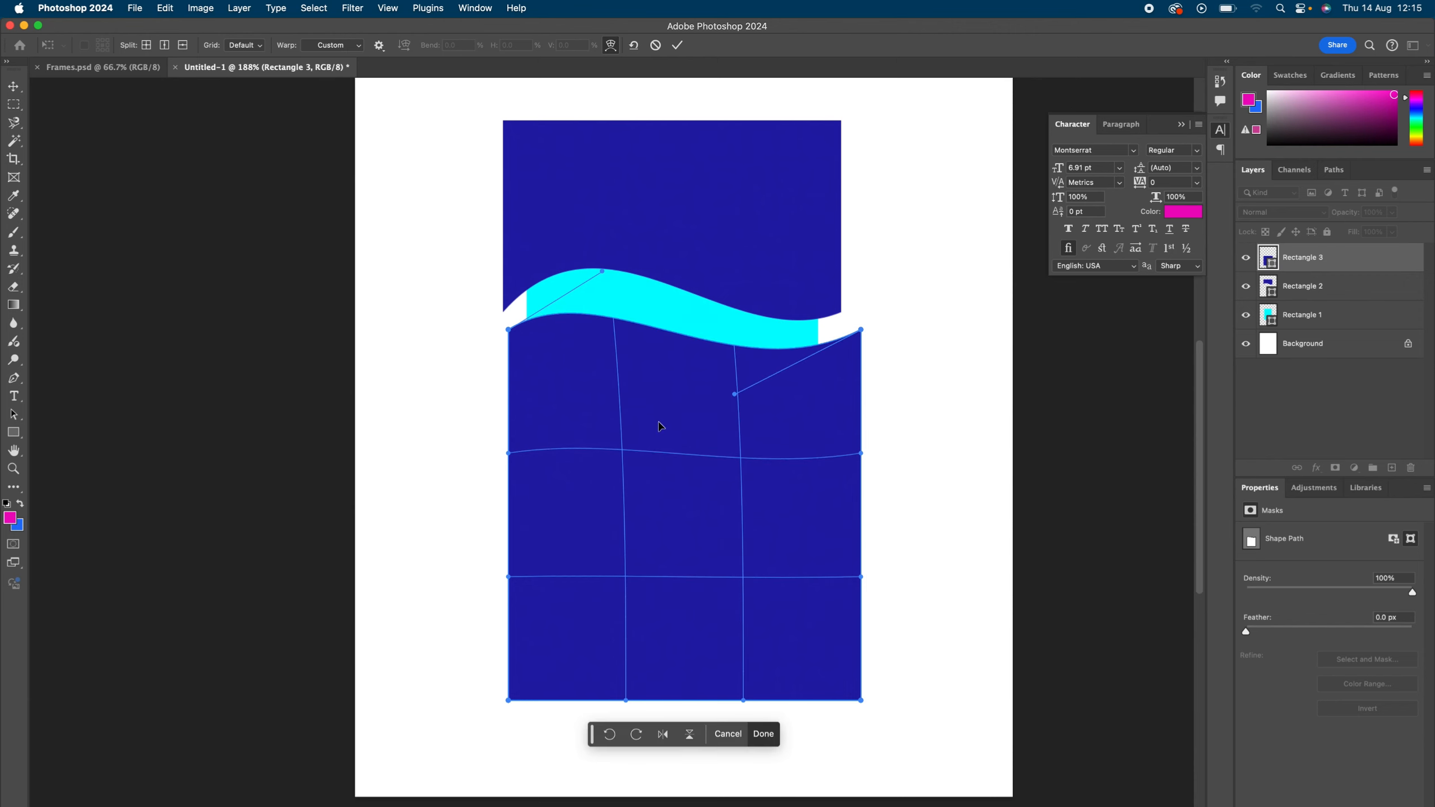
pyautogui.moveTo(604, 277); pyautogui.dragTo(626, 243)
pyautogui.moveTo(627, 231); pyautogui.dragTo(630, 219)
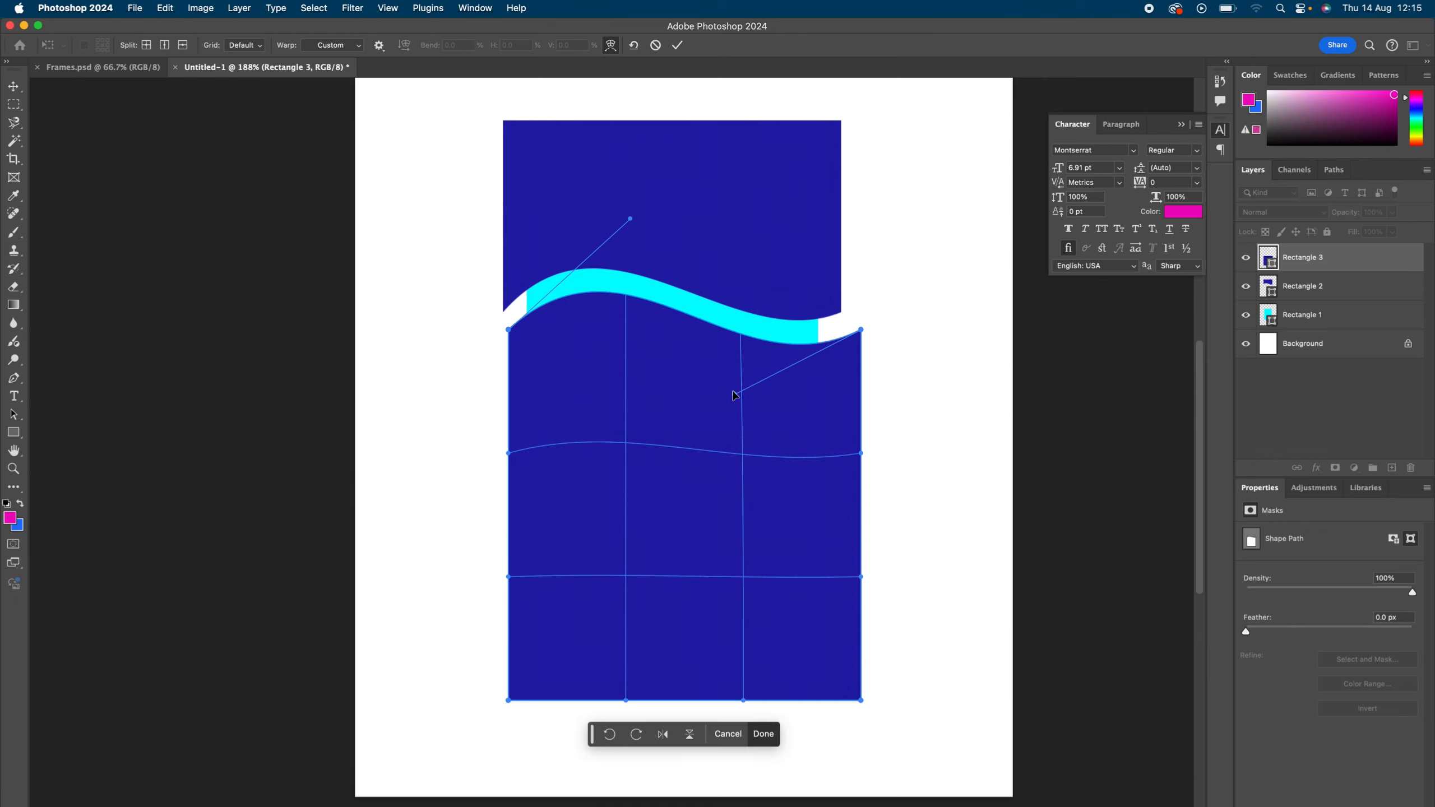
pyautogui.moveTo(734, 394); pyautogui.dragTo(737, 396)
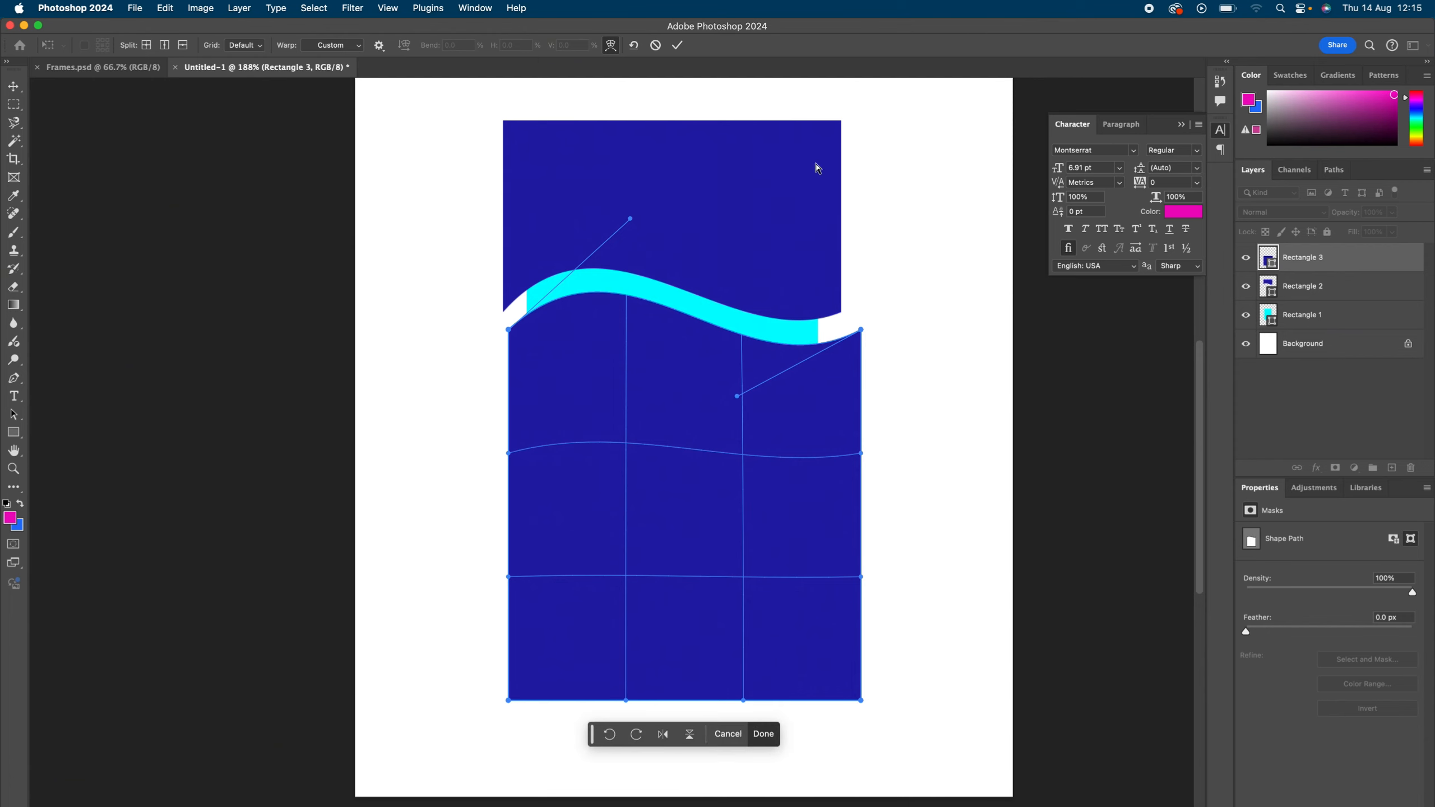
pyautogui.click(679, 50)
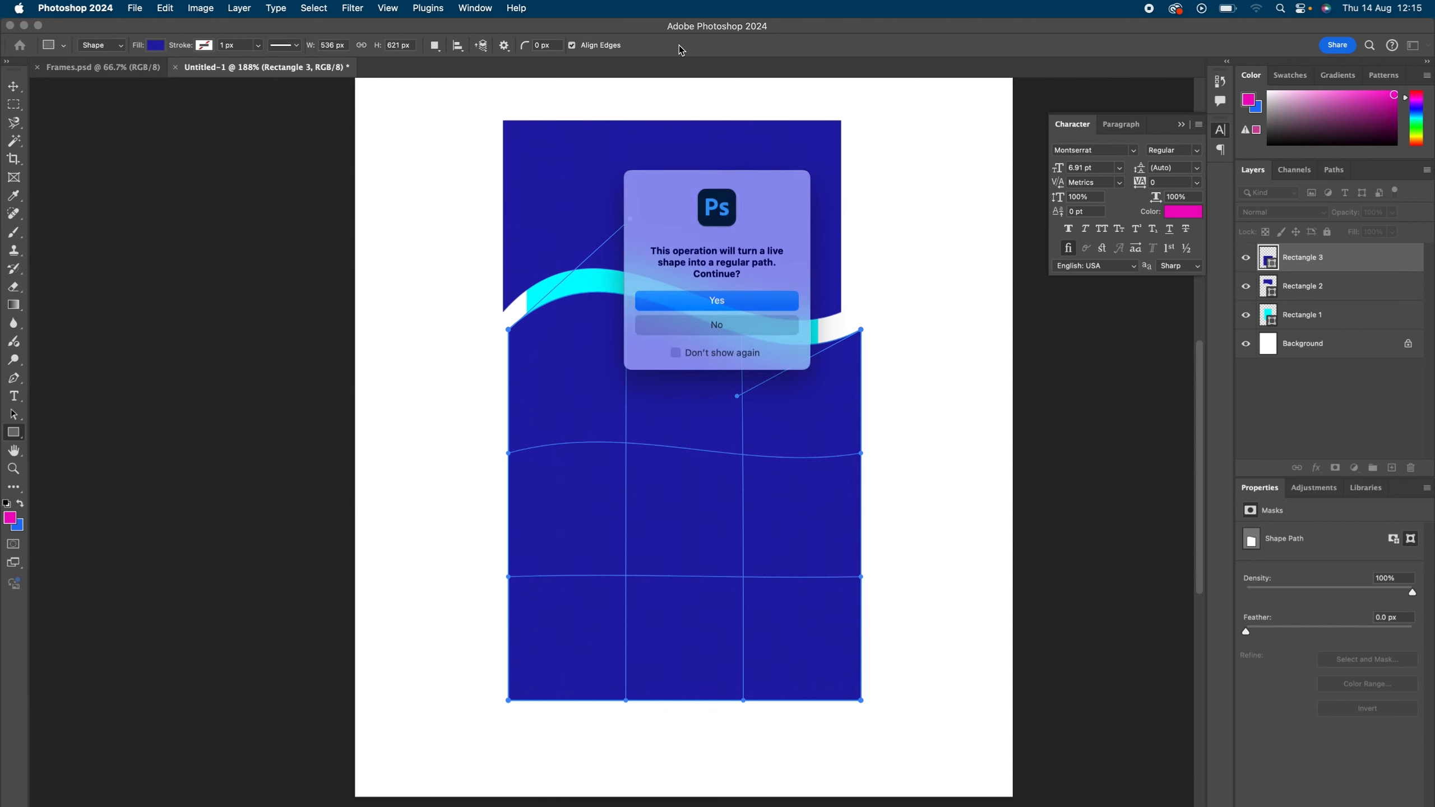
pyautogui.click(753, 306)
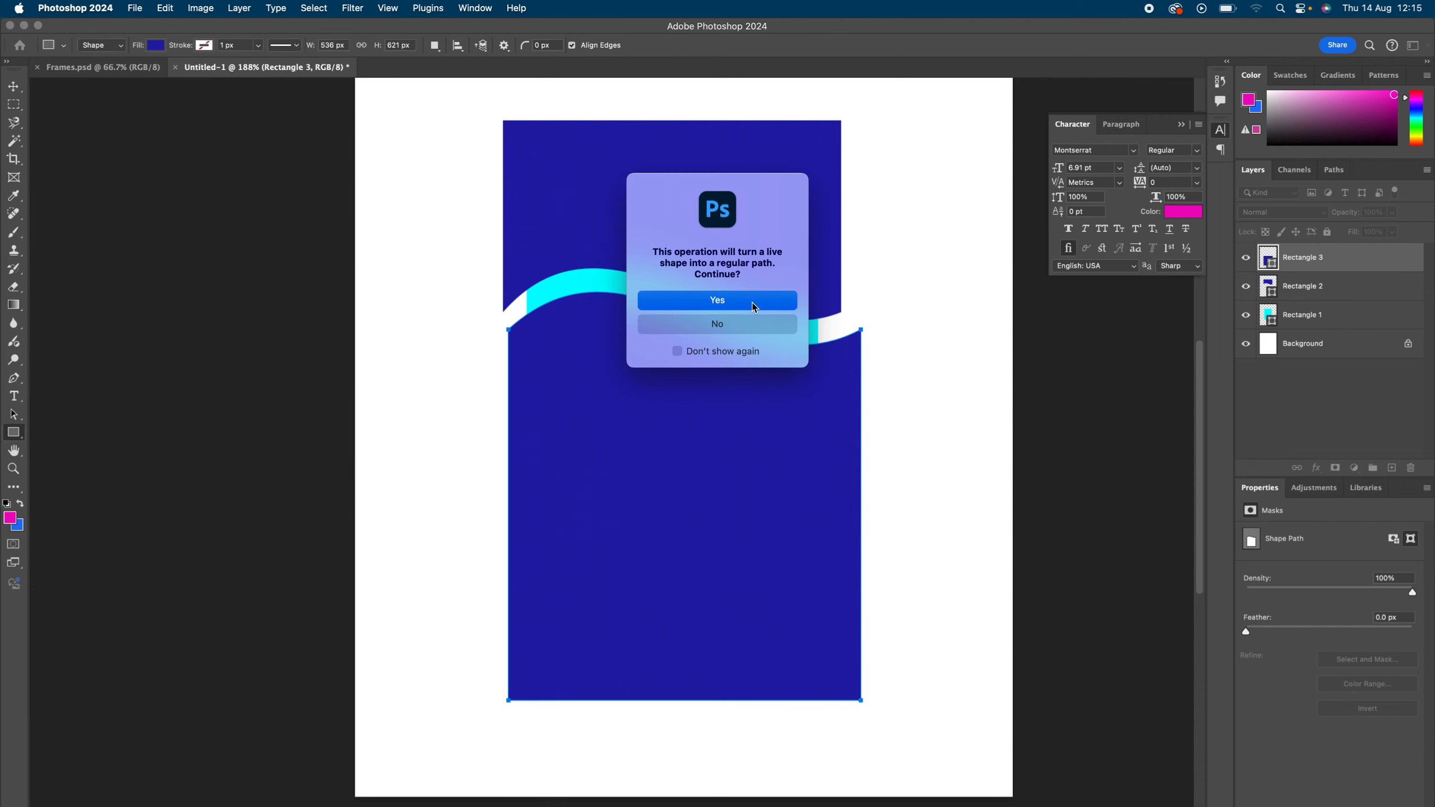
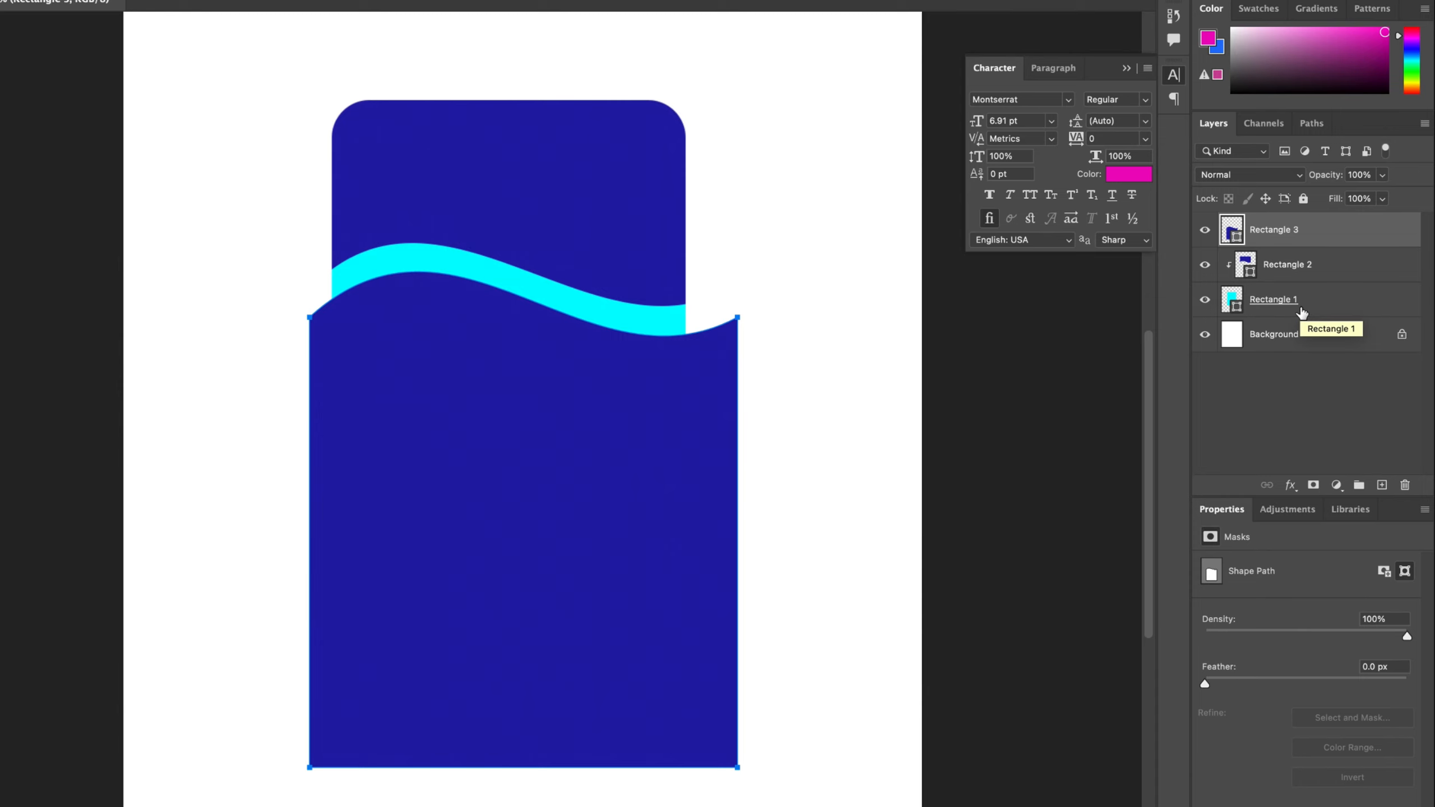
# Step: Clip the Rectangle 3 layer to the rounded Rectangle 1 and deselect it
pyautogui.keyDown('alt'); pyautogui.click(1319, 244); pyautogui.keyUp('alt')
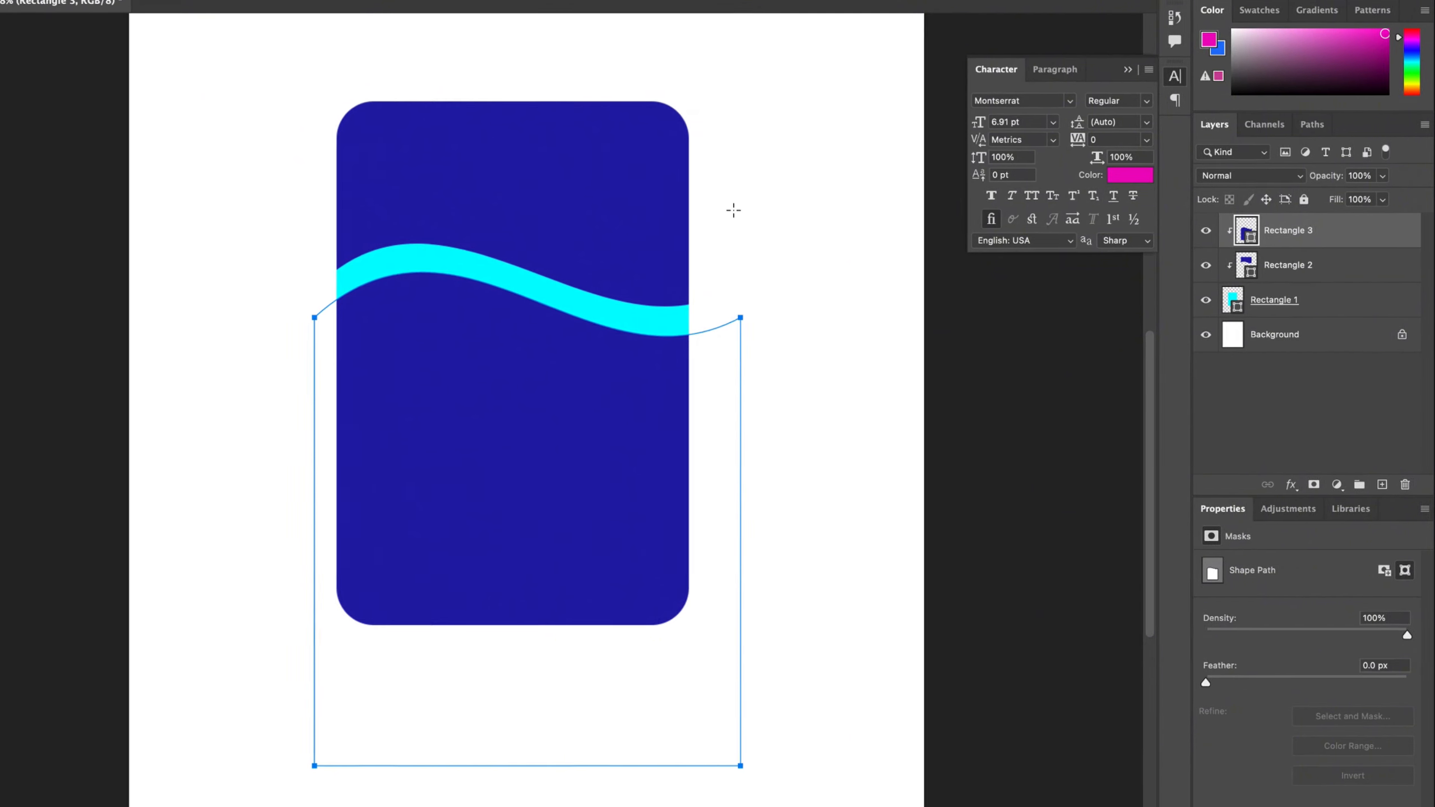
pyautogui.hotkey('ctrl', 't')
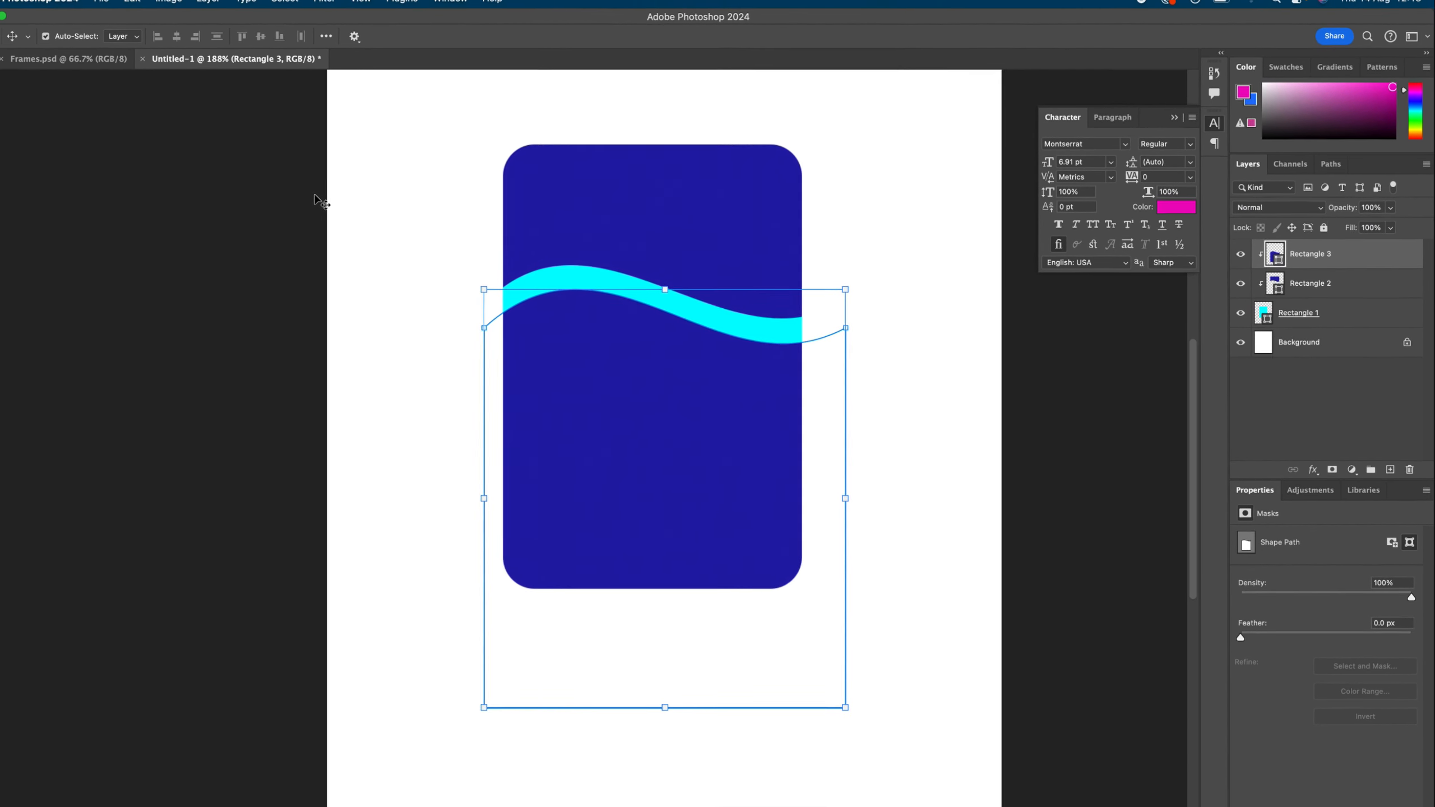
pyautogui.click(350, 229)
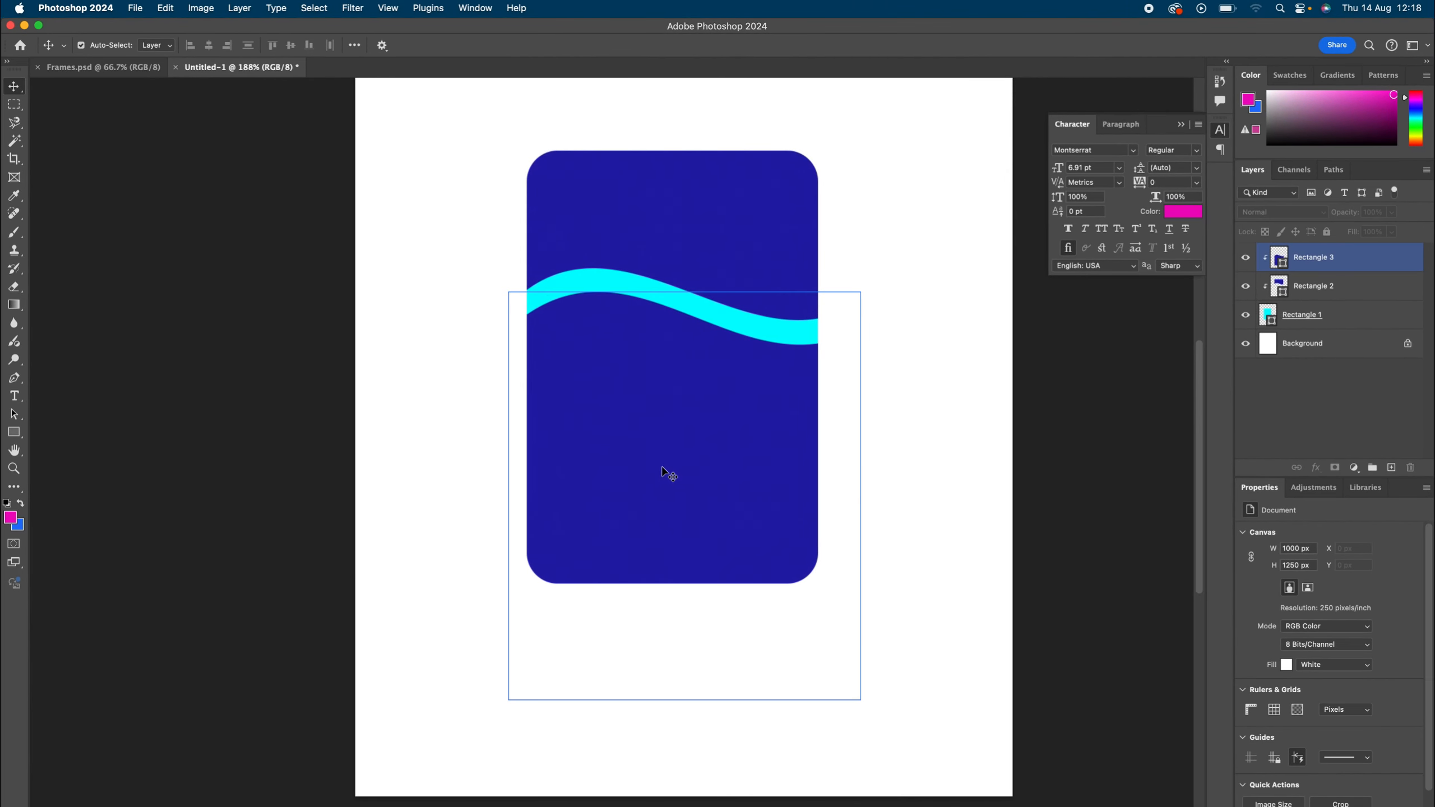
pyautogui.click(690, 480)
pyautogui.moveTo(685, 498)
pyautogui.mouseDown()
pyautogui.moveTo(658, 542)
pyautogui.moveTo(583, 475)
pyautogui.moveTo(847, 501)
pyautogui.moveTo(729, 512)
pyautogui.moveTo(570, 480)
pyautogui.moveTo(730, 487)
pyautogui.moveTo(745, 477)
pyautogui.moveTo(582, 418)
pyautogui.moveTo(791, 378)
pyautogui.moveTo(616, 447)
pyautogui.moveTo(798, 529)
pyautogui.moveTo(561, 535)
pyautogui.moveTo(676, 400)
pyautogui.moveTo(584, 541)
pyautogui.moveTo(711, 547)
pyautogui.moveTo(790, 388)
pyautogui.moveTo(647, 500)
pyautogui.moveTo(770, 565)
pyautogui.moveTo(602, 537)
pyautogui.moveTo(734, 419)
pyautogui.moveTo(619, 500)
pyautogui.moveTo(684, 505)
pyautogui.moveTo(689, 478)
pyautogui.mouseUp()
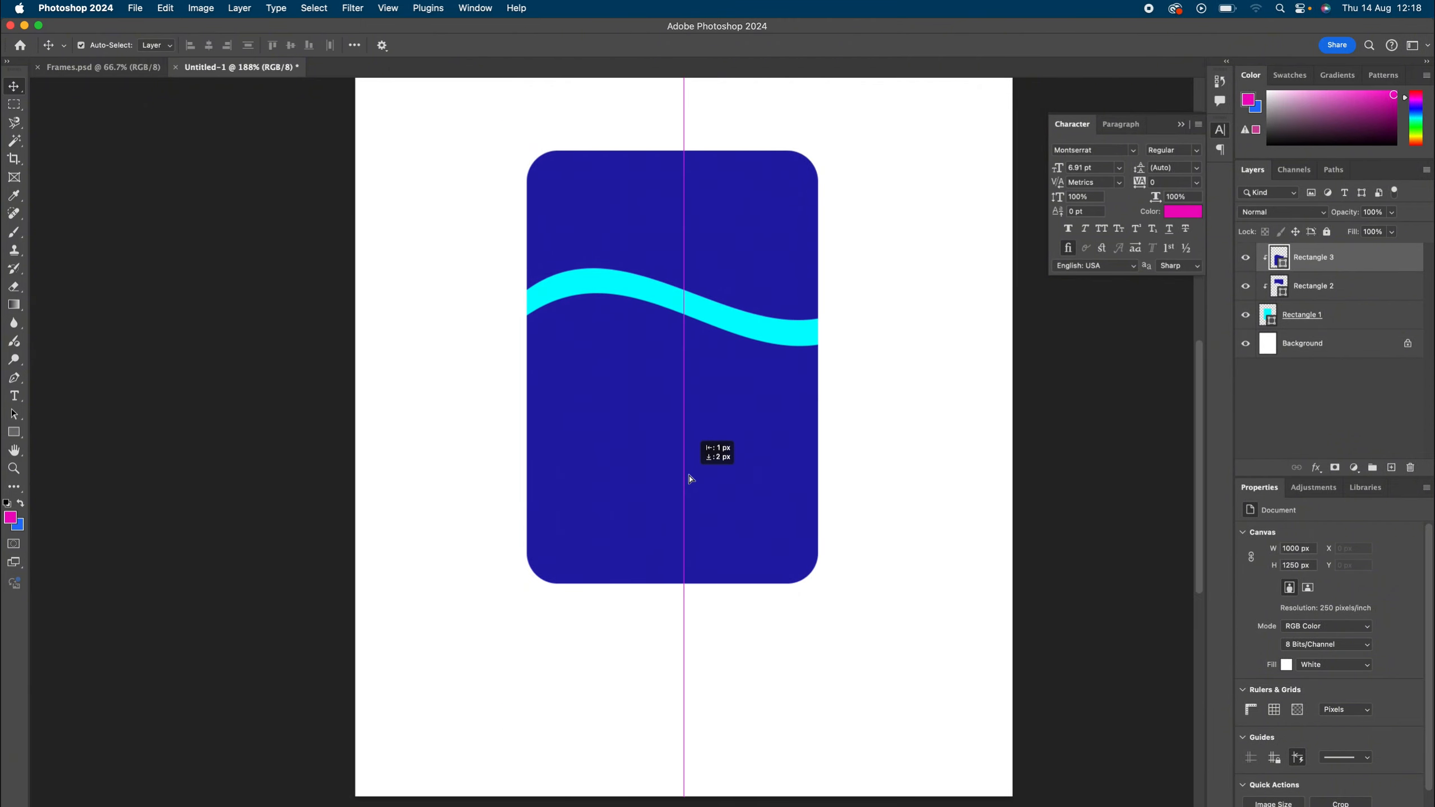
pyautogui.moveTo(689, 479)
pyautogui.mouseDown()
pyautogui.moveTo(507, 563)
pyautogui.moveTo(746, 561)
pyautogui.moveTo(843, 577)
pyautogui.moveTo(612, 538)
pyautogui.moveTo(779, 545)
pyautogui.moveTo(599, 534)
pyautogui.moveTo(702, 535)
pyautogui.moveTo(694, 490)
pyautogui.mouseUp()
pyautogui.hotkey('ctrl', 't')
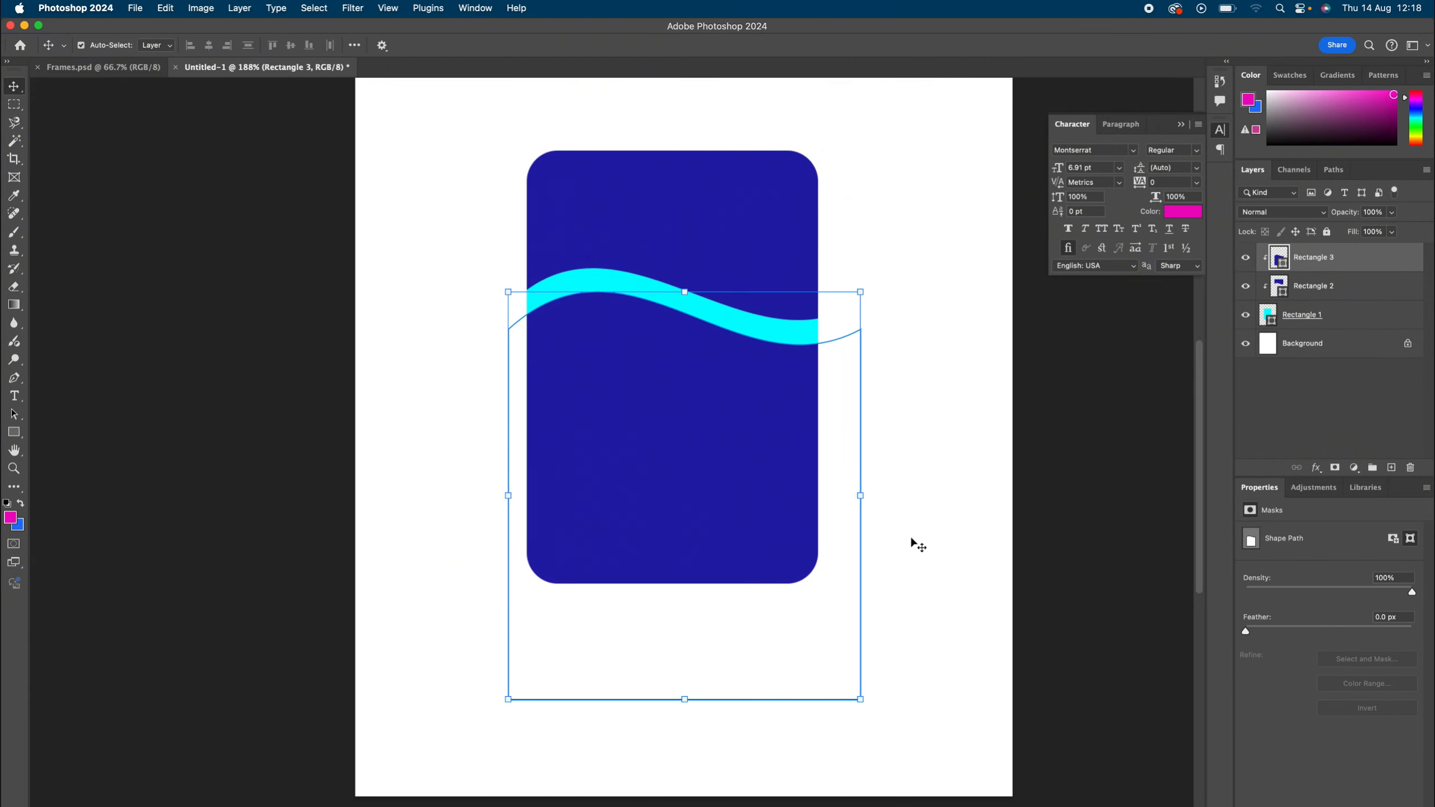
pyautogui.click(948, 446)
pyautogui.click(1278, 286)
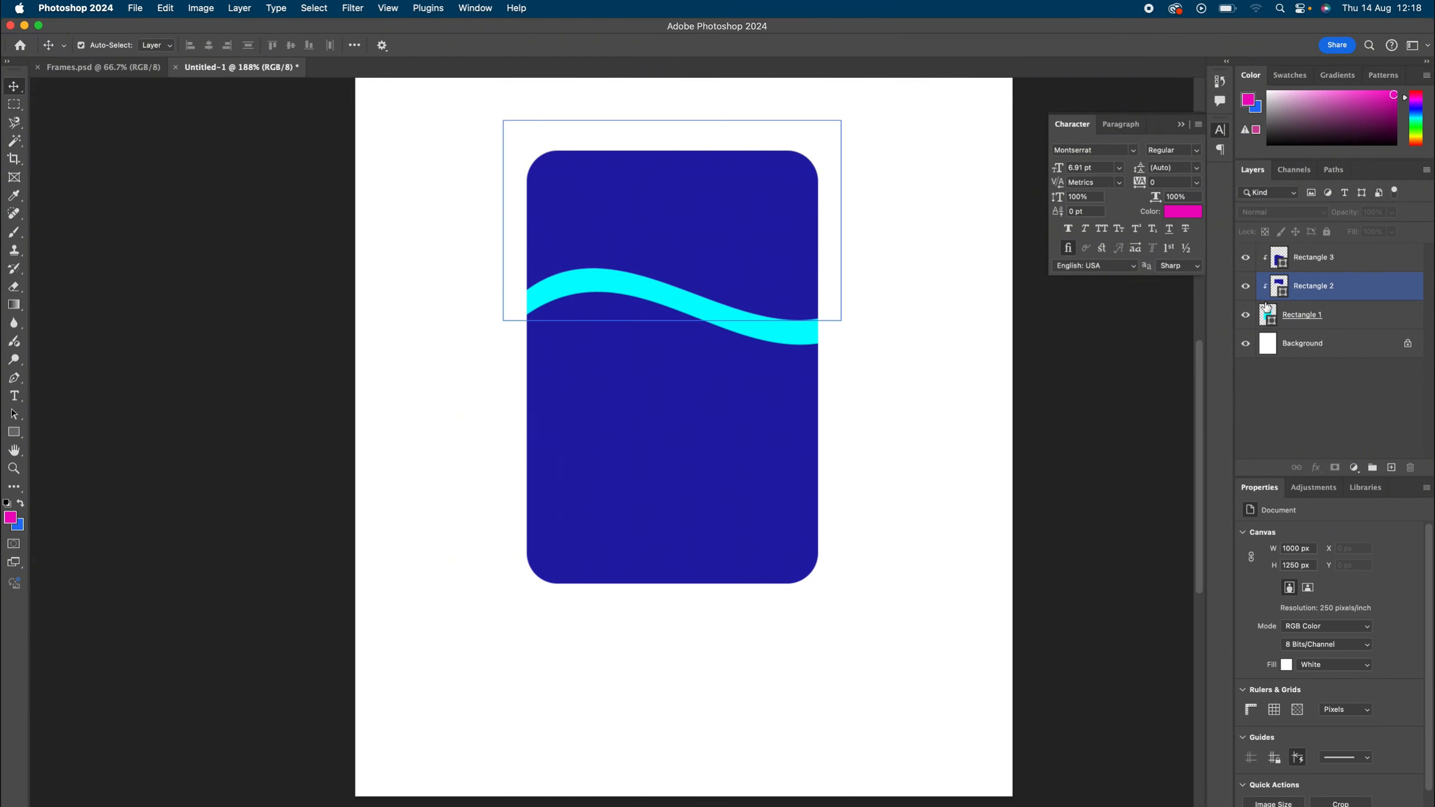
pyautogui.click(823, 382)
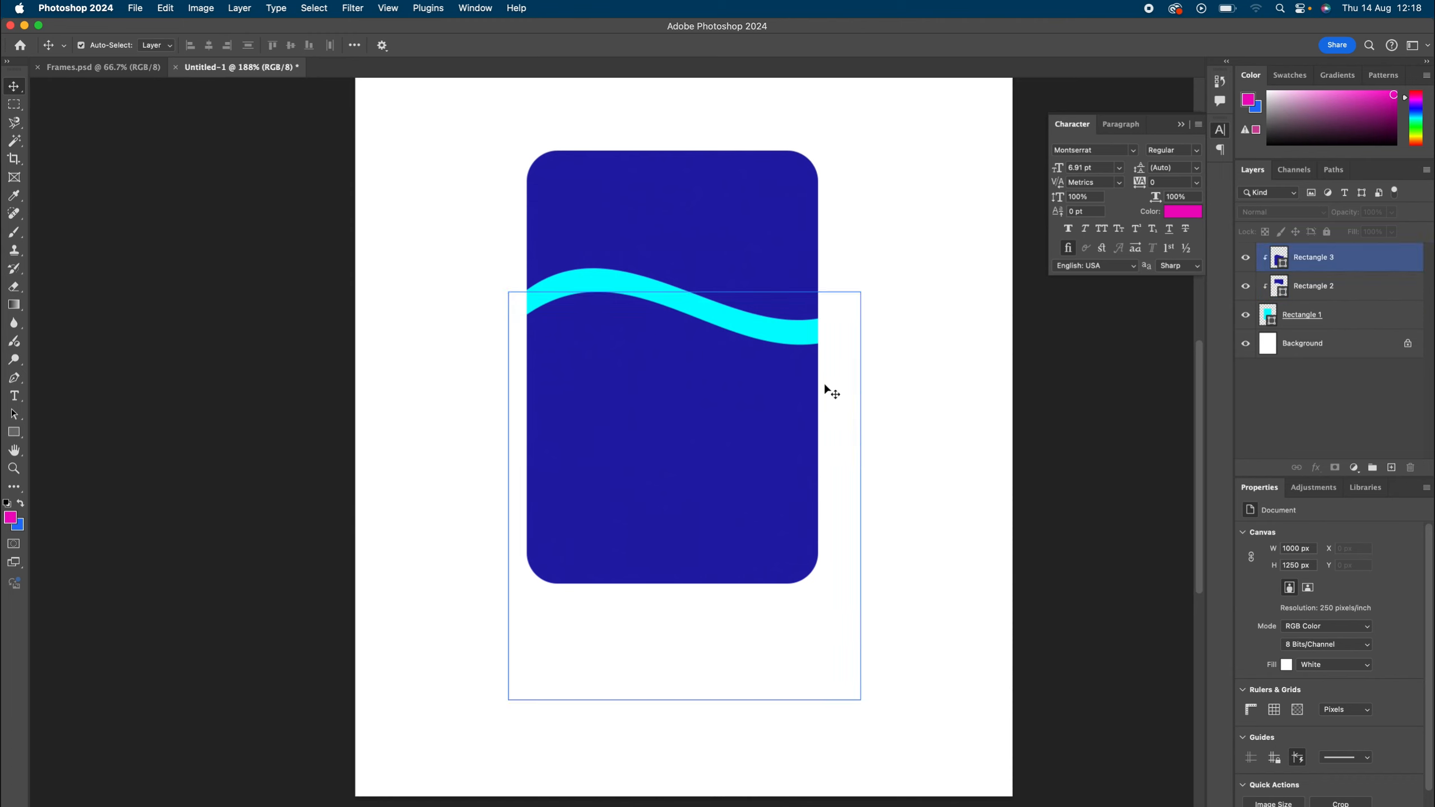
pyautogui.click(877, 327)
pyautogui.click(810, 382)
pyautogui.click(507, 167)
pyautogui.click(498, 130)
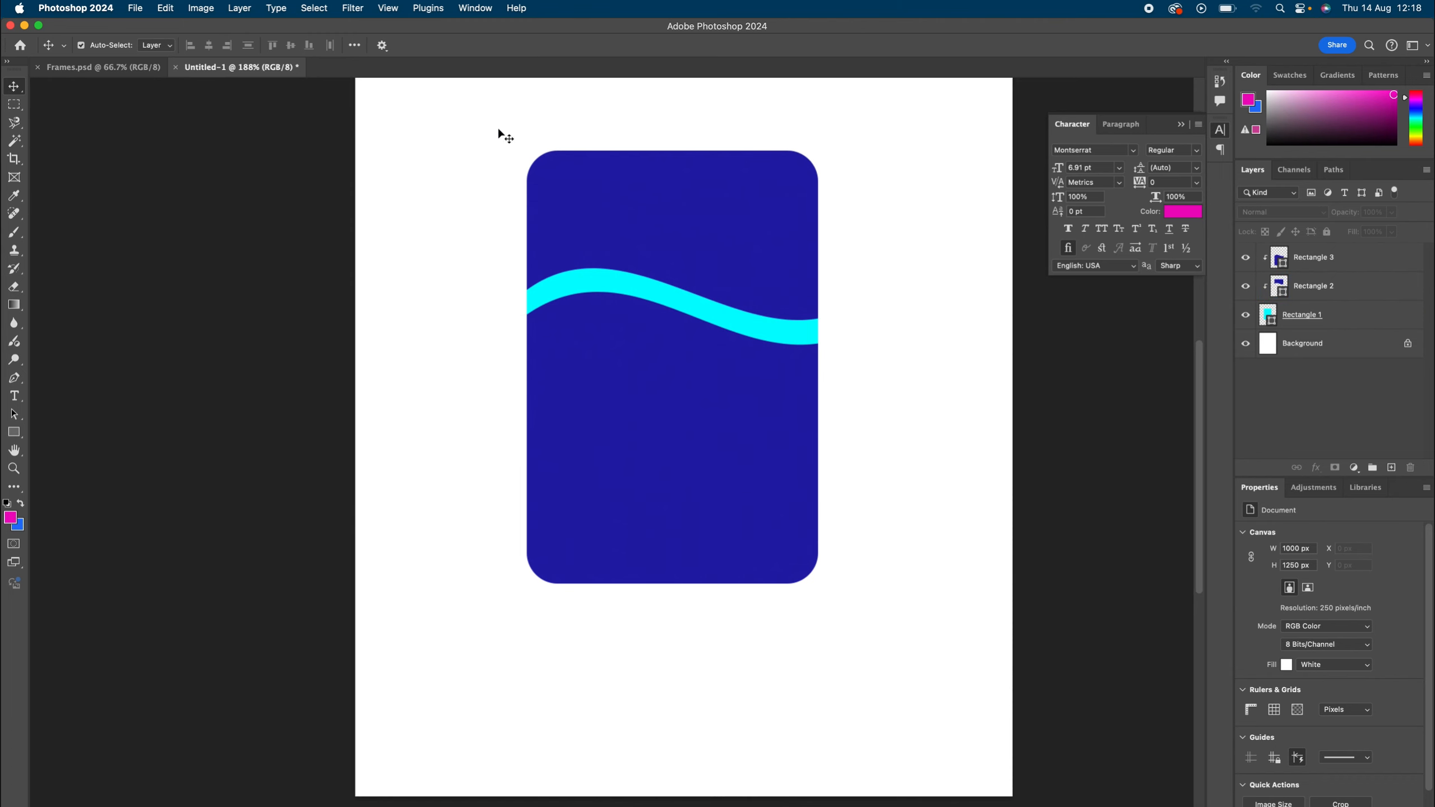
pyautogui.moveTo(502, 119); pyautogui.dragTo(842, 323)
# Step: Select the Rectangle 1, 2 and 3 layers and move them together slightly down and left to X 482 px, Y 710.95 px
pyautogui.click(1339, 317)
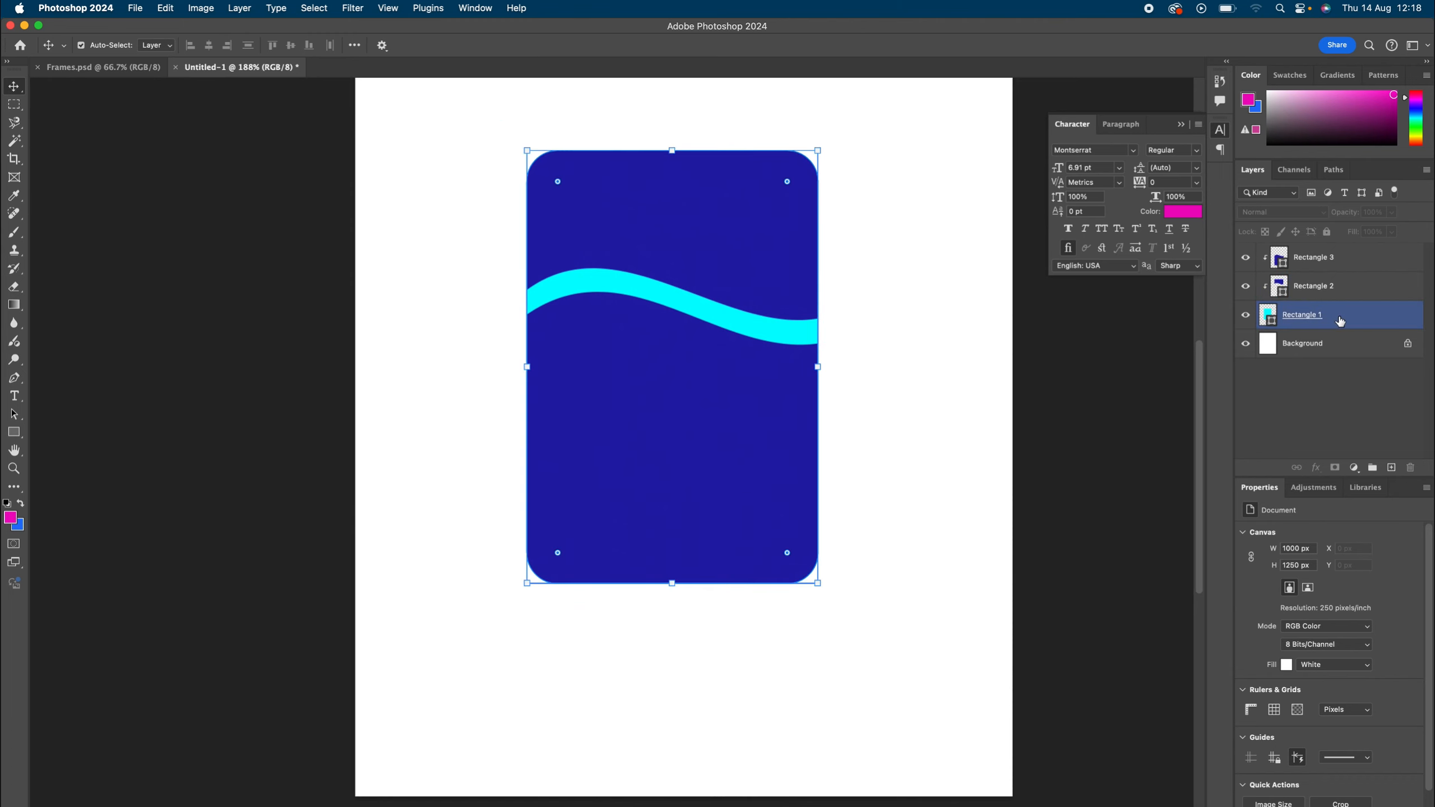
pyautogui.keyDown('super'); pyautogui.click(1350, 287); pyautogui.keyUp('super')
pyautogui.keyDown('super'); pyautogui.click(1361, 264); pyautogui.keyUp('super')
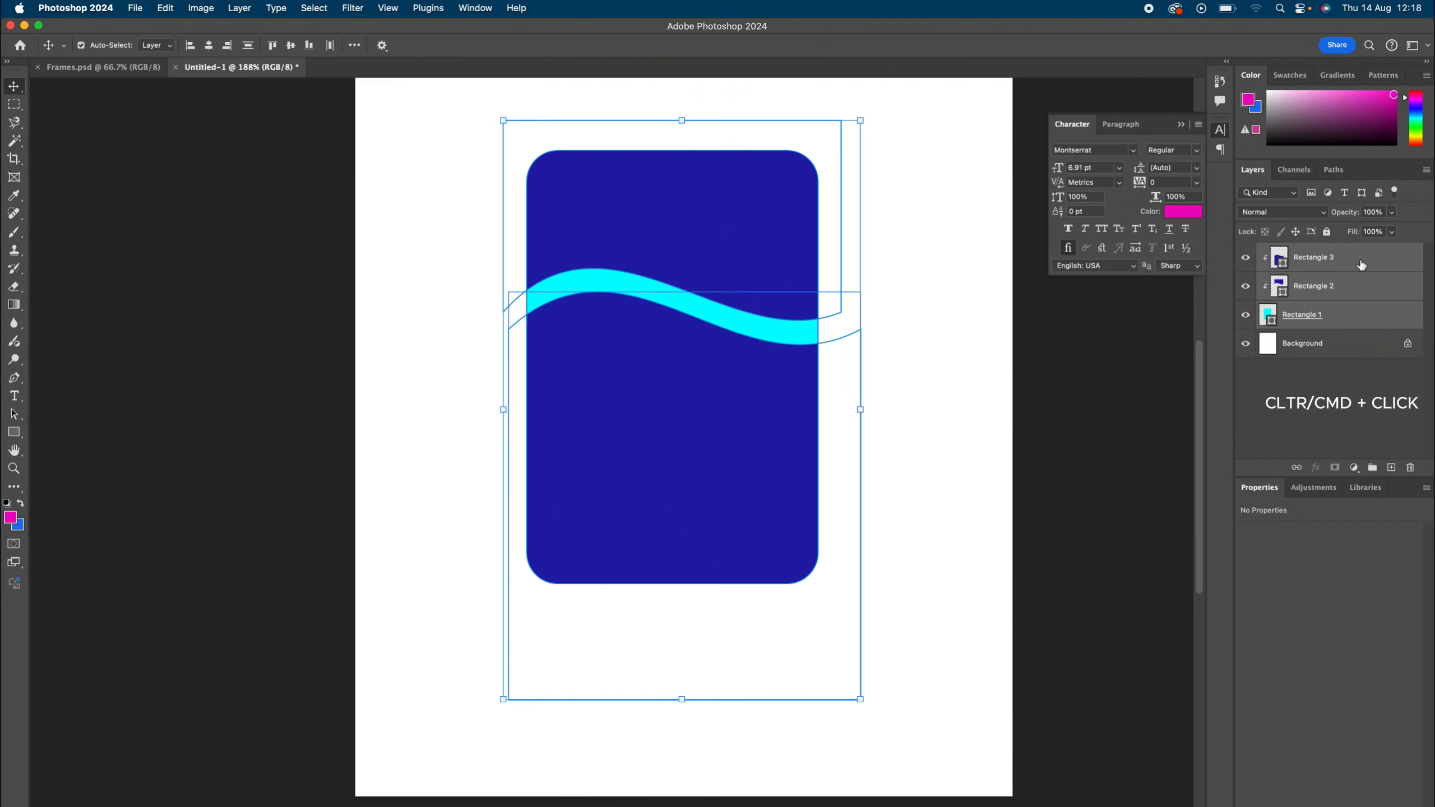
pyautogui.press('super+t')
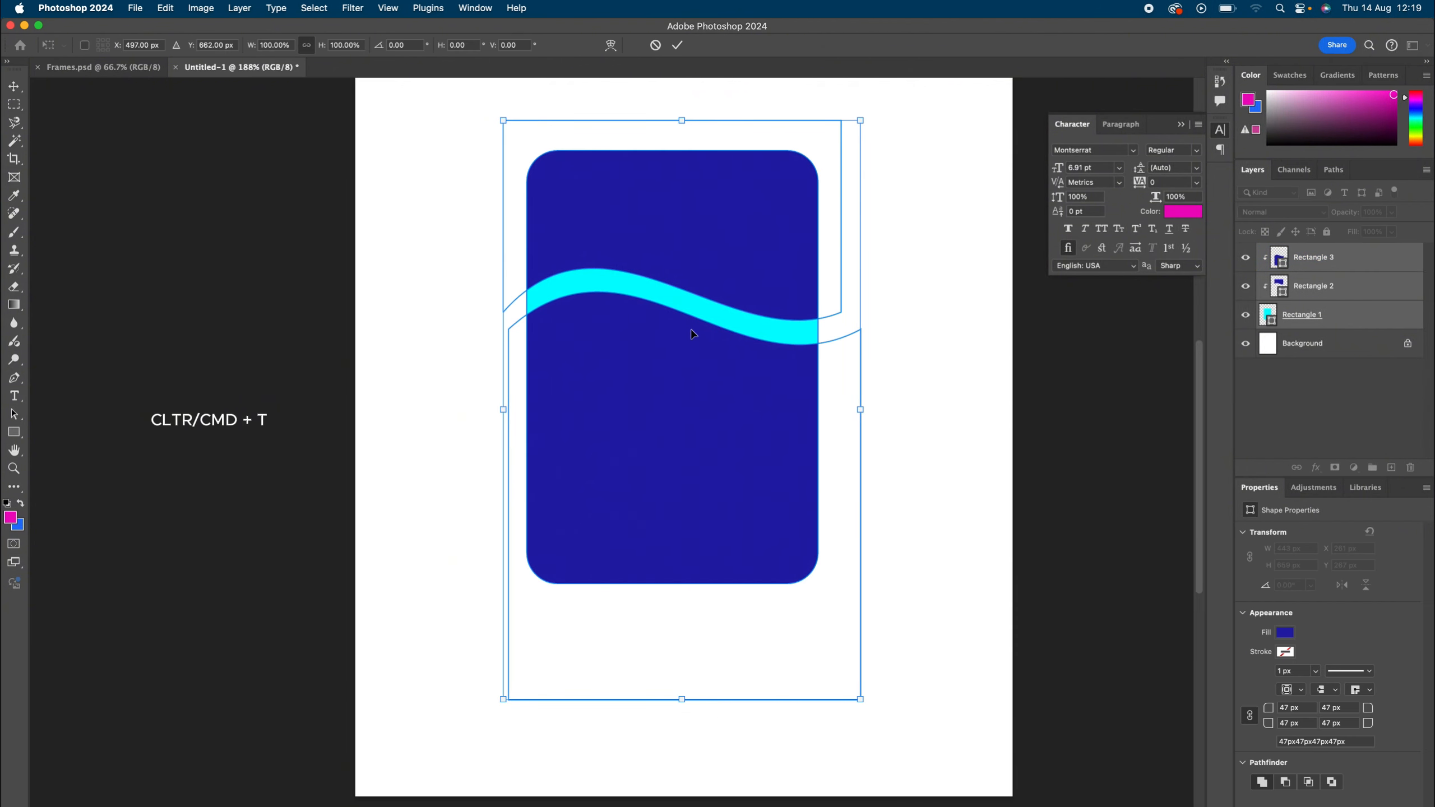
pyautogui.moveTo(688, 333); pyautogui.dragTo(679, 366)
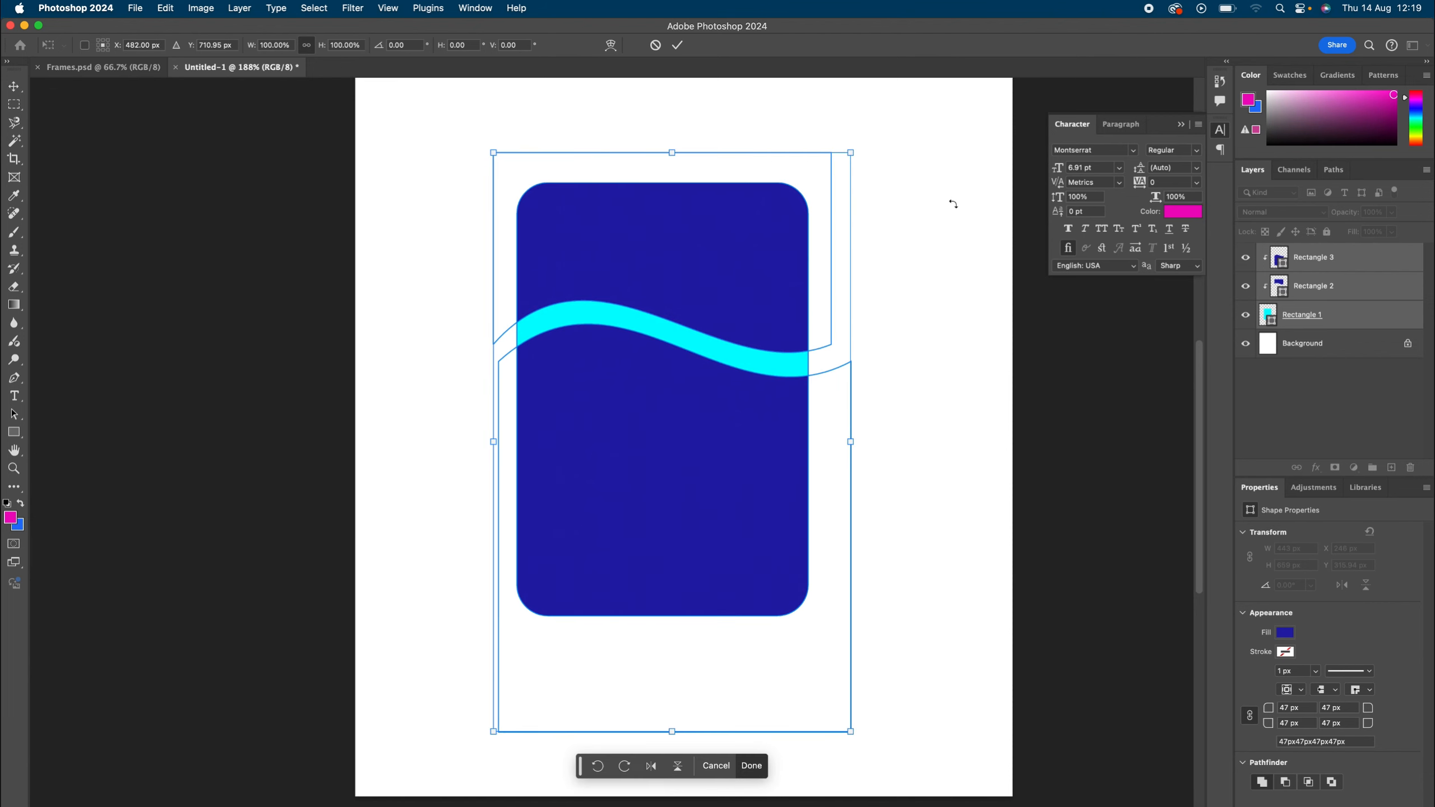
pyautogui.click(678, 45)
# Step: Draw a rectangular frame about 217 × 248 px over the wavy band with the Frame tool and centre it horizontally on the card at X 359 px
pyautogui.scroll(-5, 689, 250)
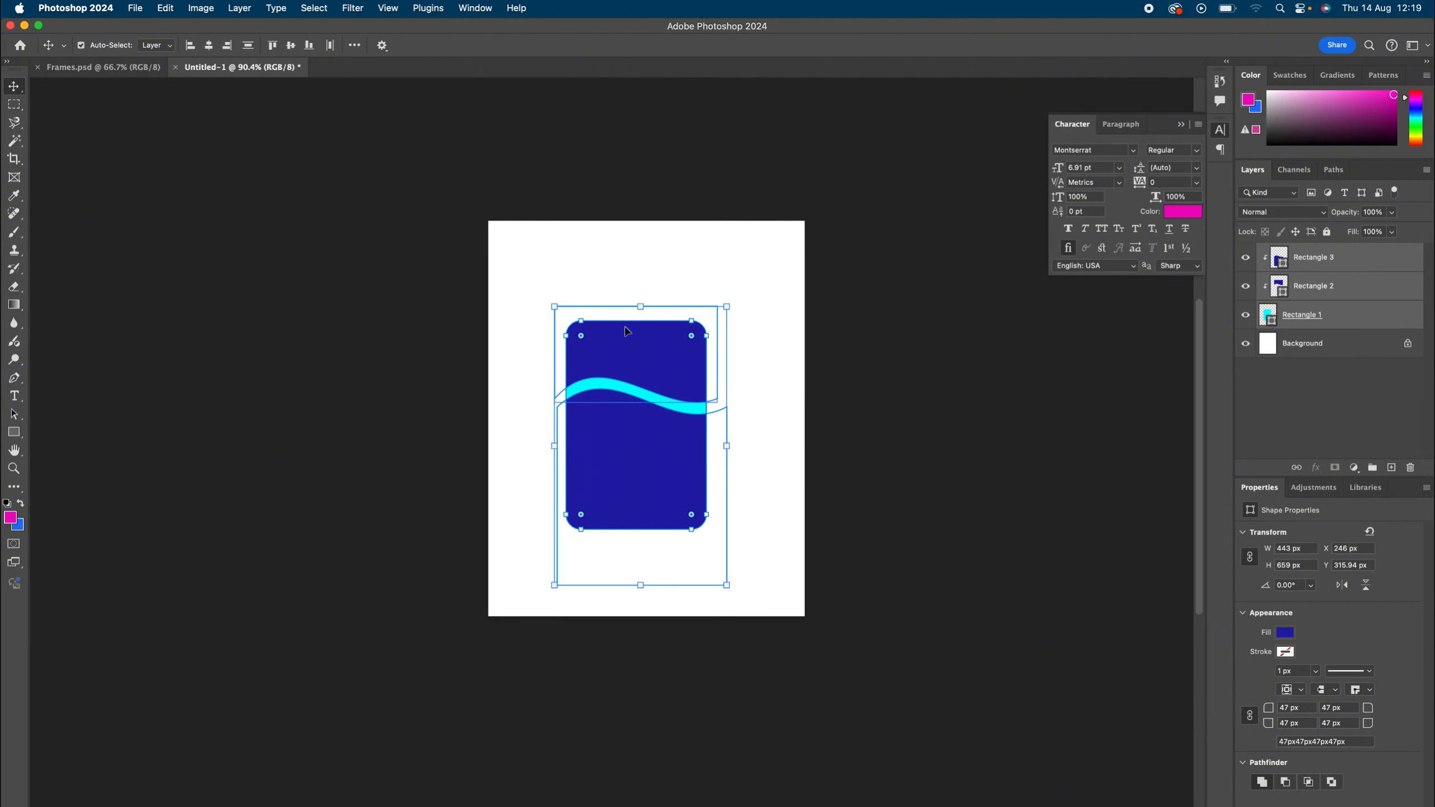
pyautogui.scroll(4, 630, 324)
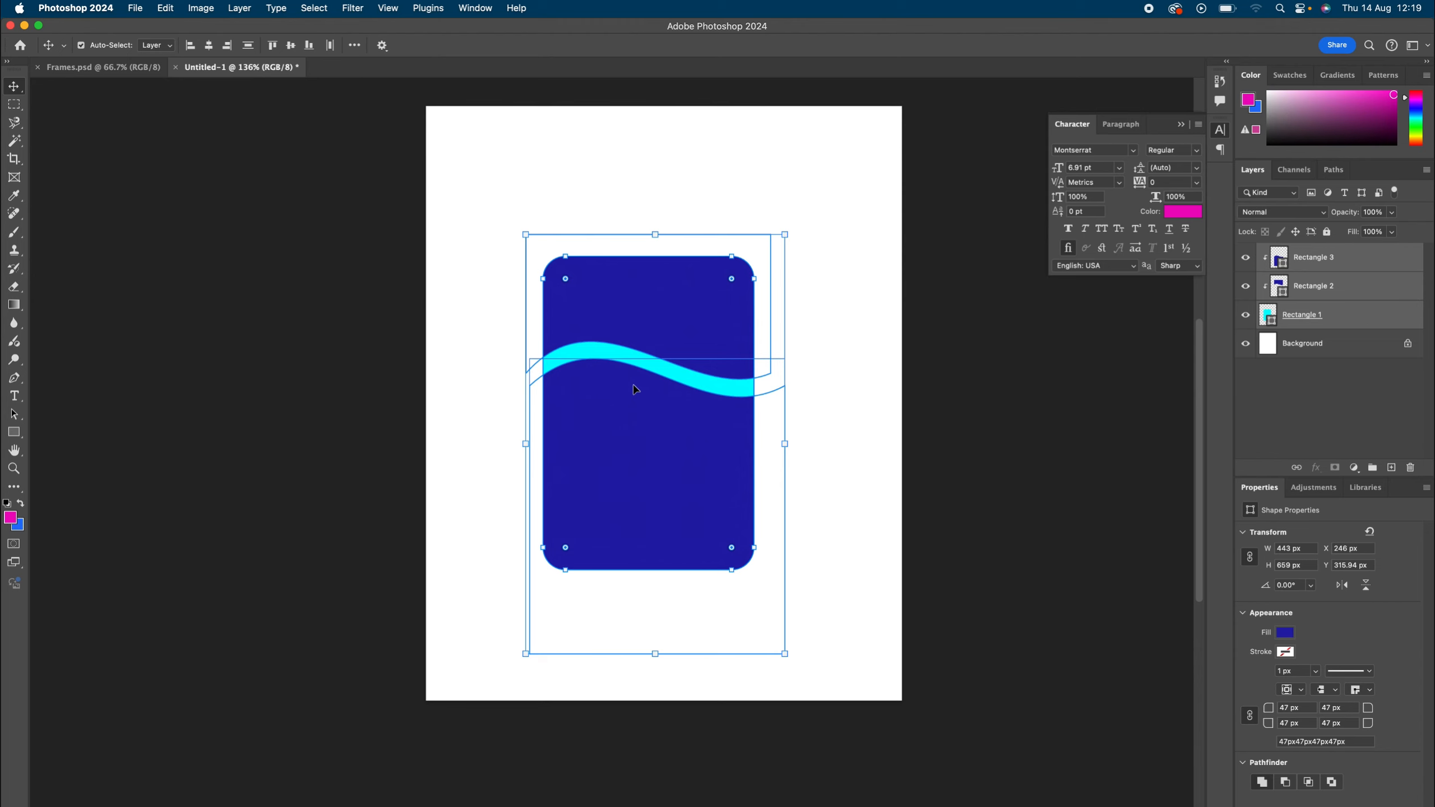
pyautogui.click(15, 177)
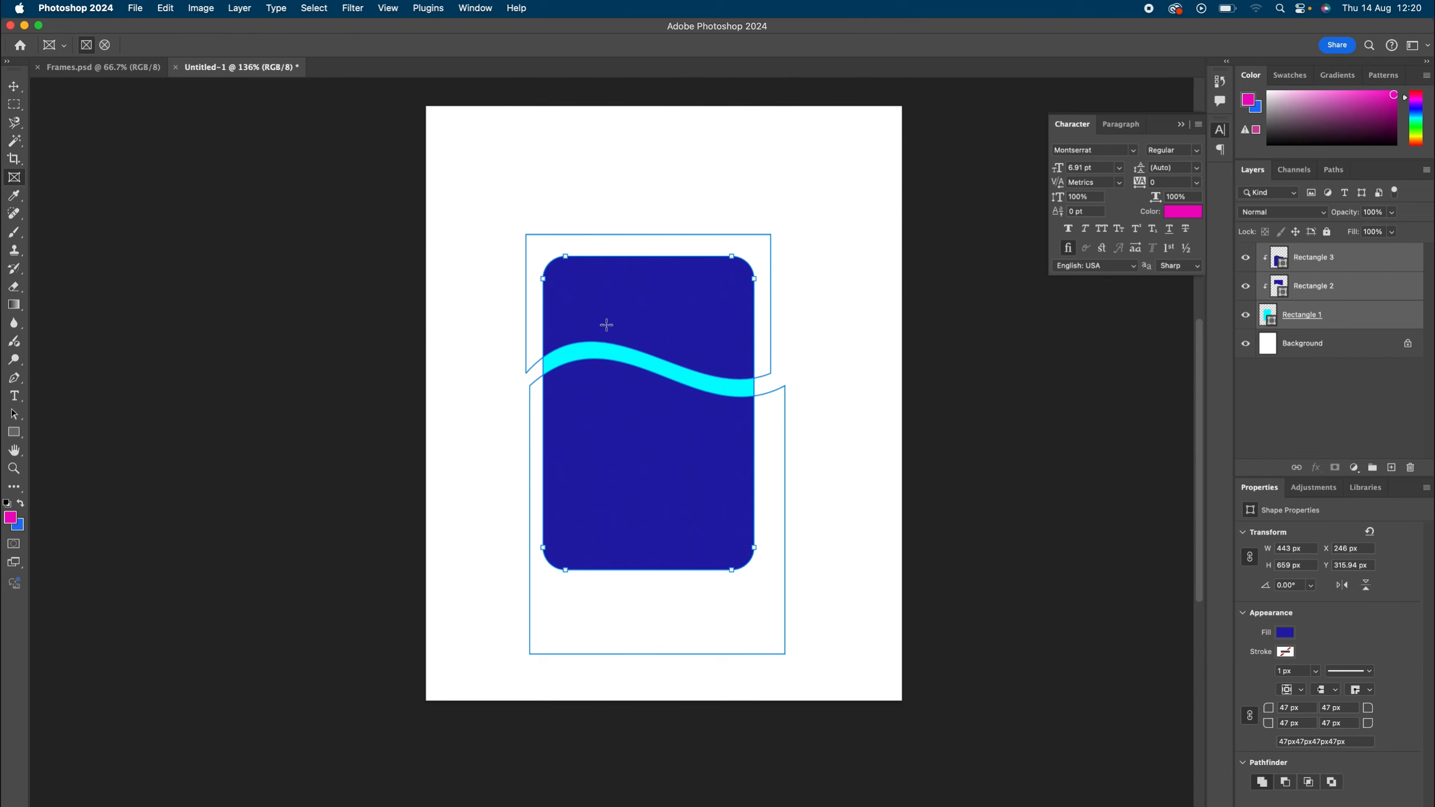
pyautogui.moveTo(598, 308); pyautogui.dragTo(703, 426)
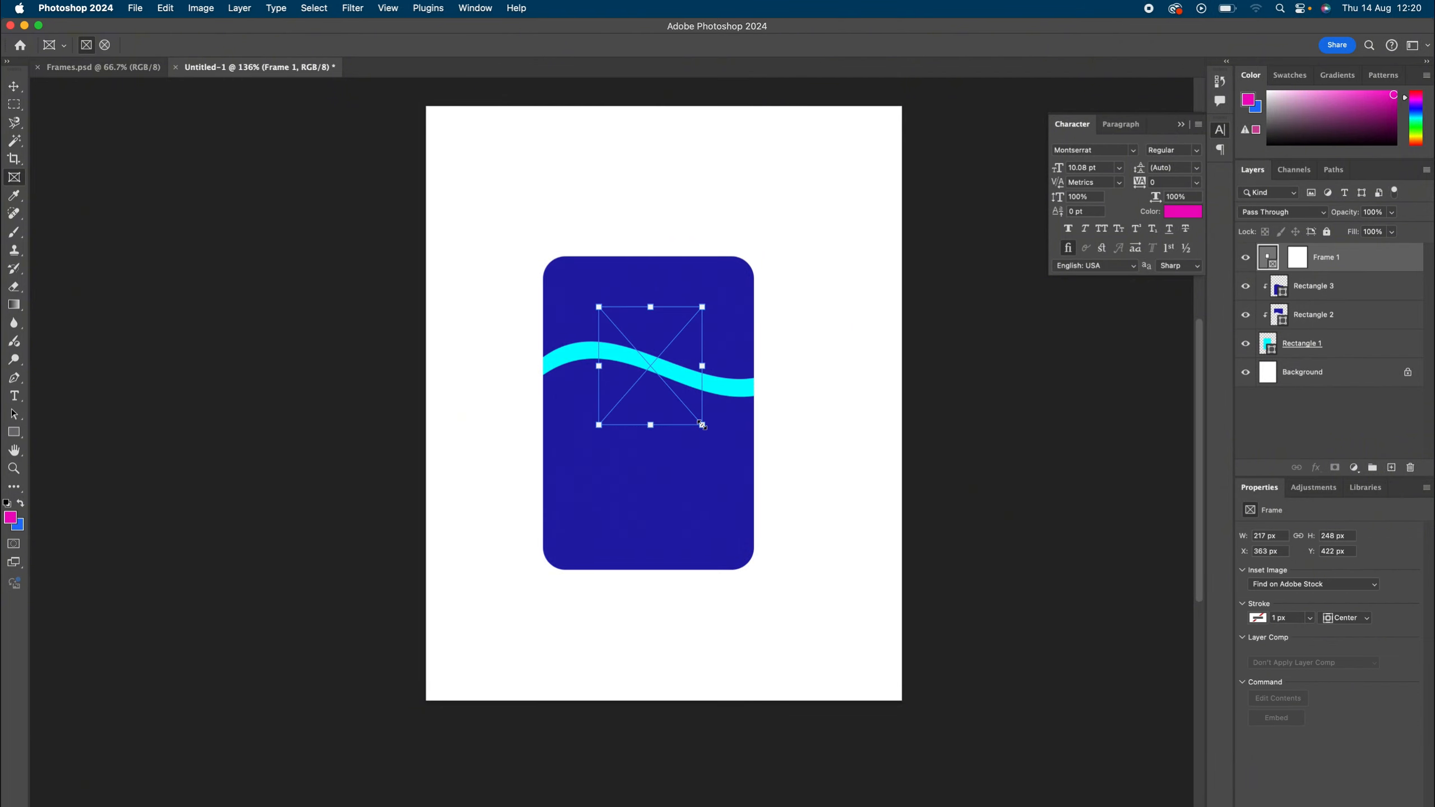
pyautogui.moveTo(645, 372); pyautogui.dragTo(647, 371)
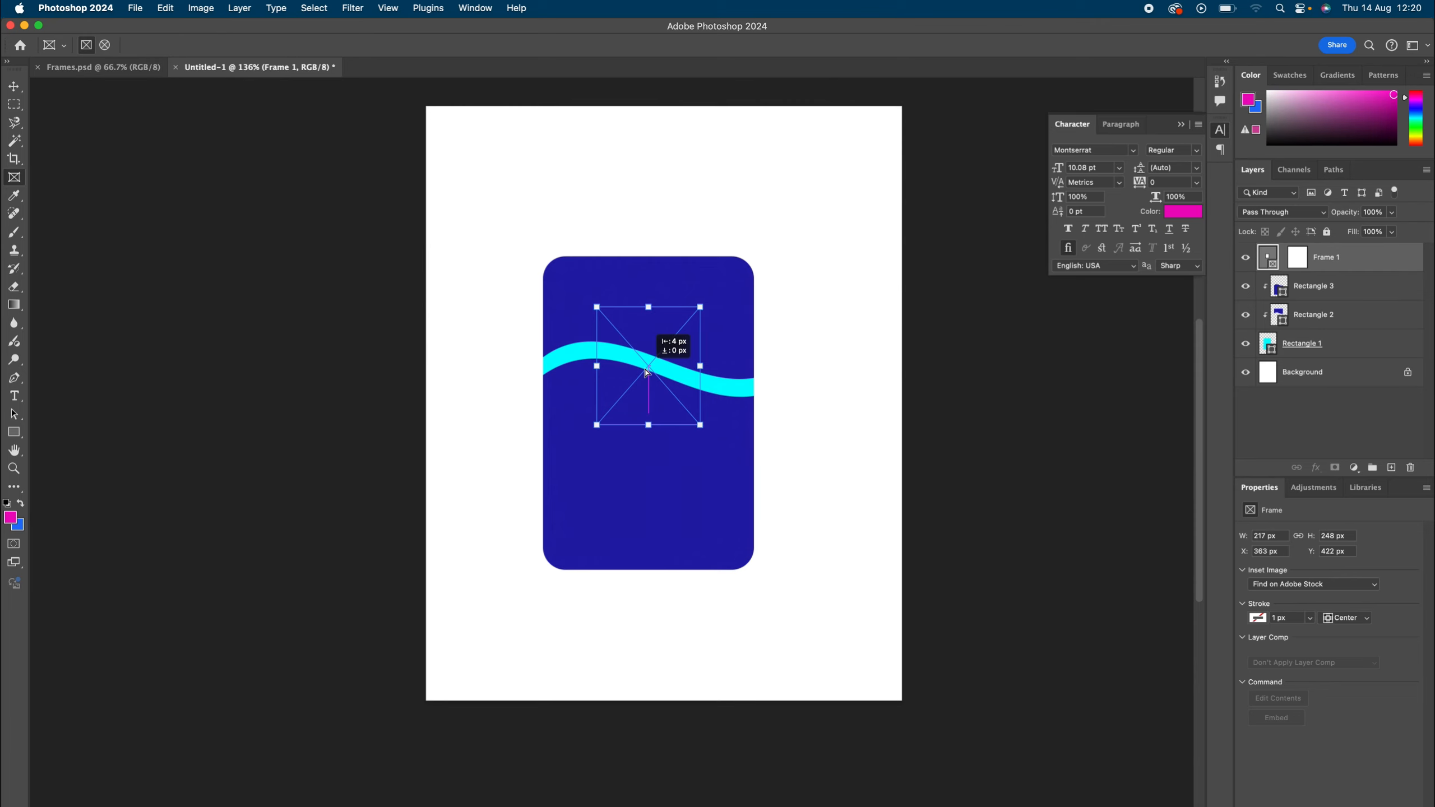
pyautogui.moveTo(647, 373); pyautogui.dragTo(647, 373)
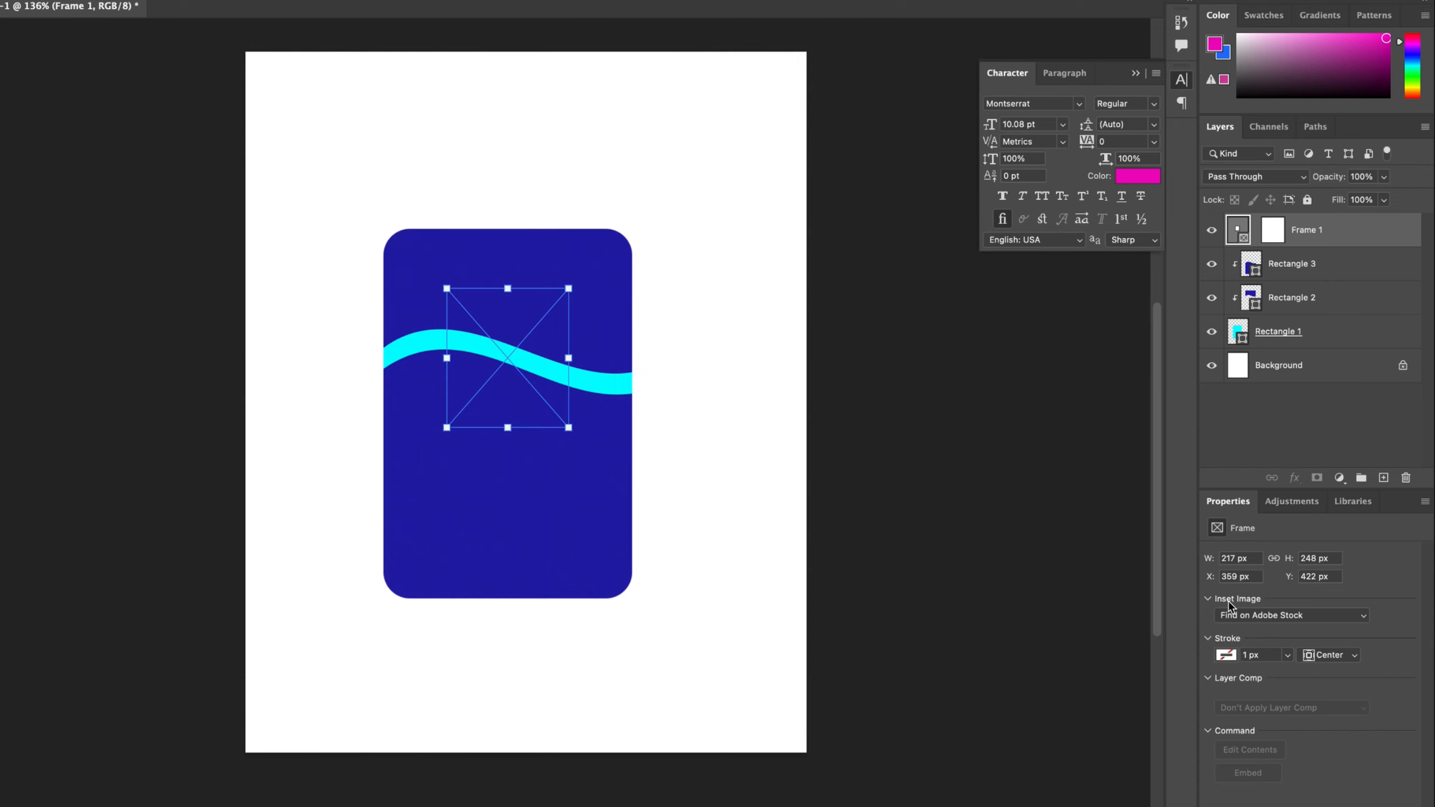
# Step: Place the captain-america .webp image from the Frame tool folder into the rectangular frame as an embedded file
pyautogui.click(1365, 617)
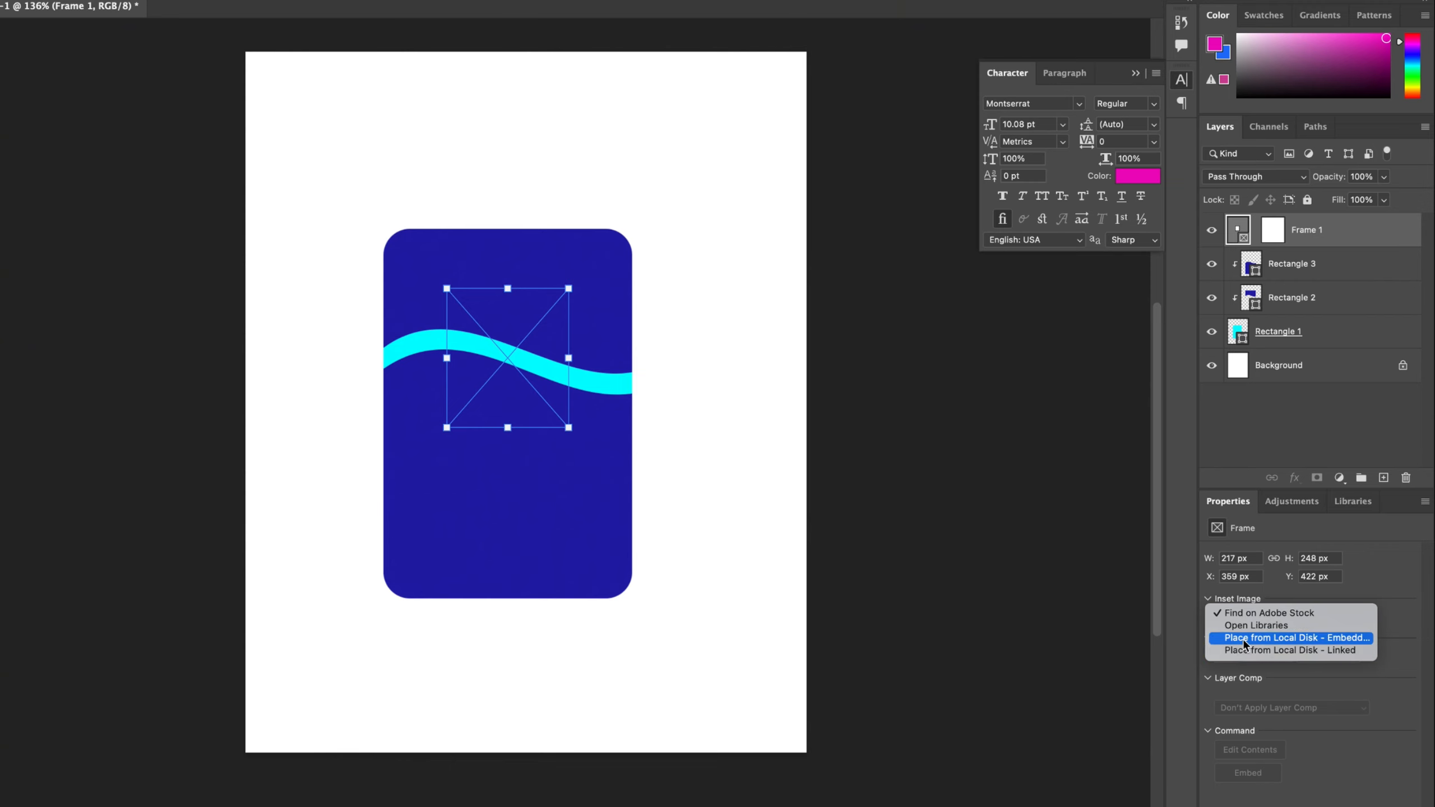
pyautogui.click(1298, 637)
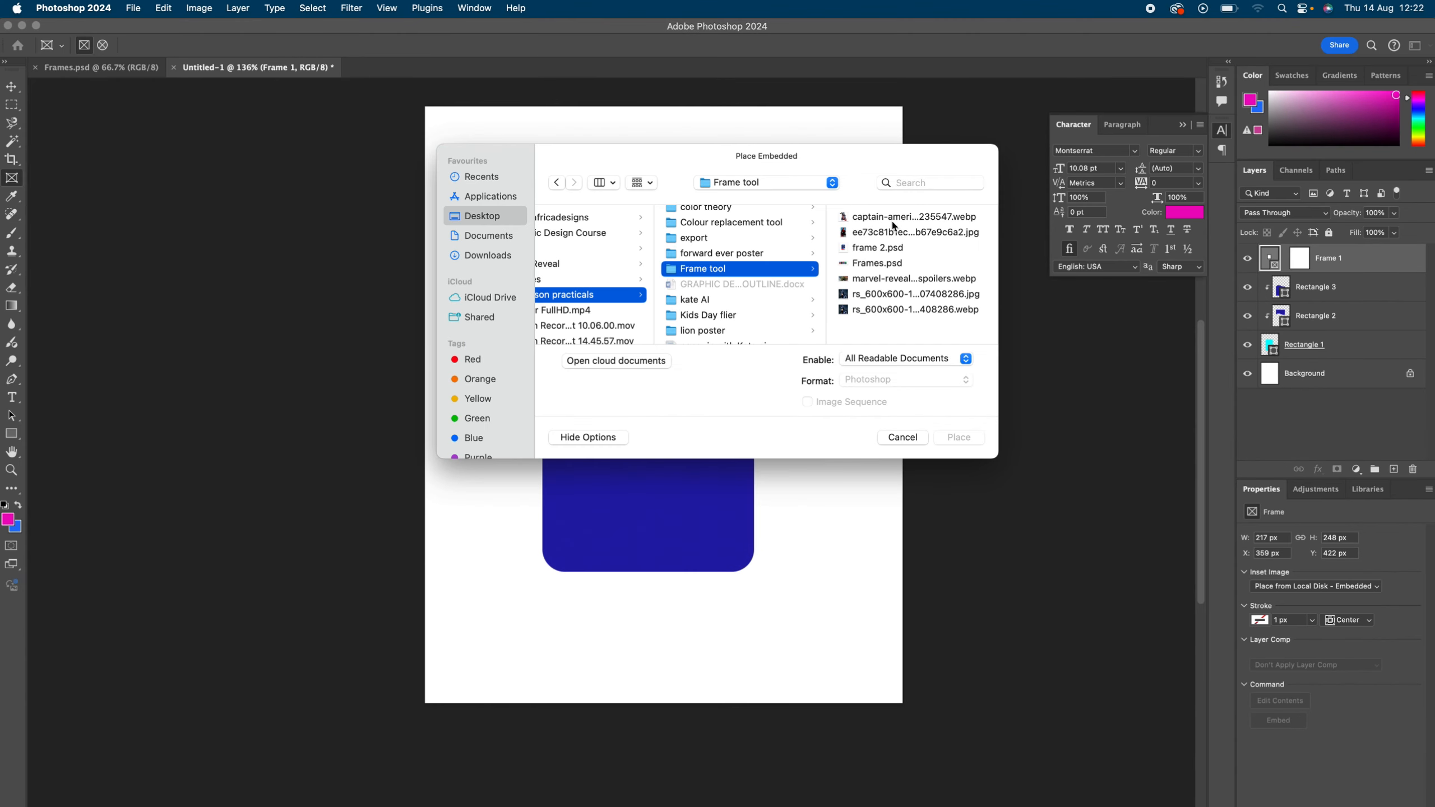
pyautogui.doubleClick(891, 217)
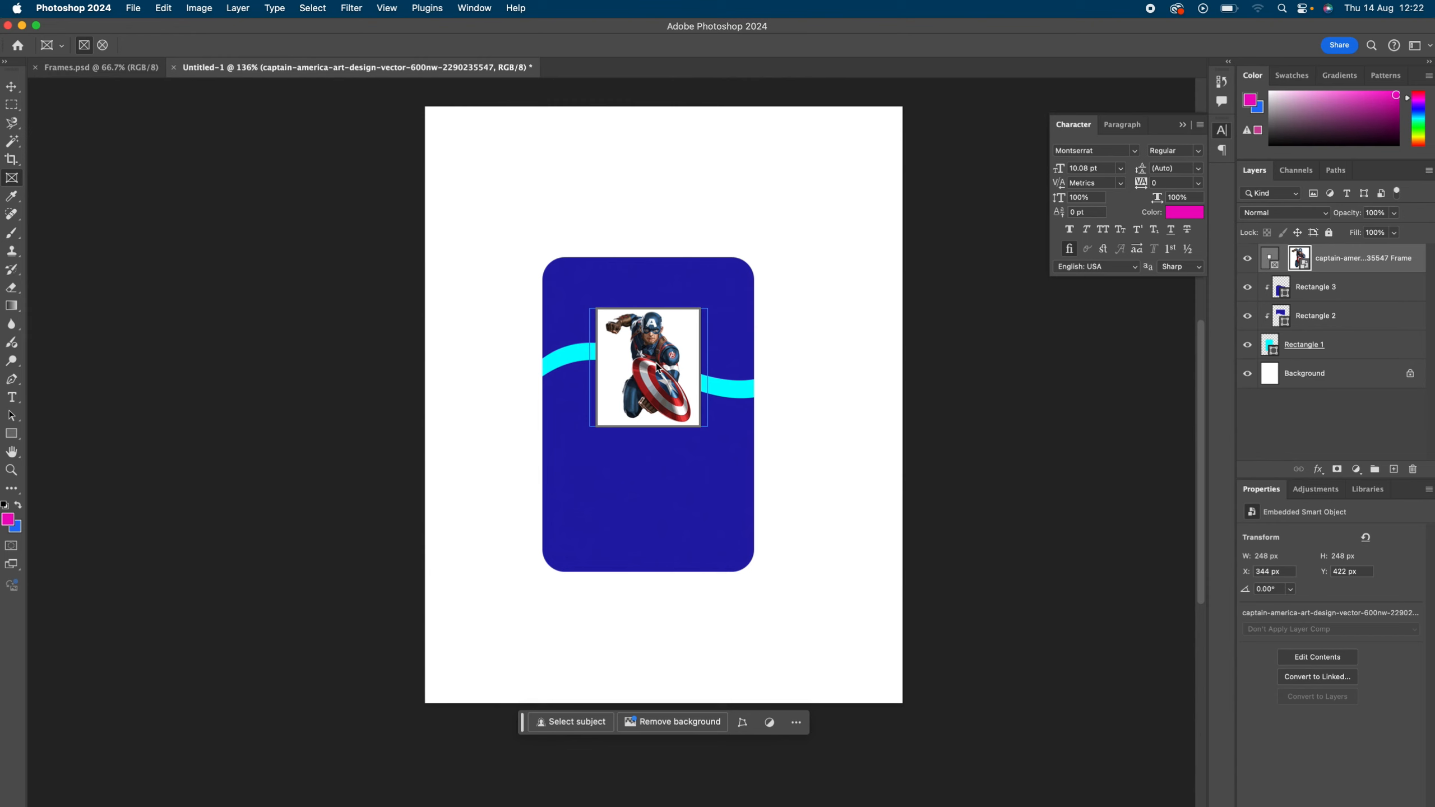
# Step: Enlarge the placed image inside the frame from its upper-left corner to about 323 × 324 px, leaving the frame's size alone
pyautogui.click(11, 89)
pyautogui.click(717, 434)
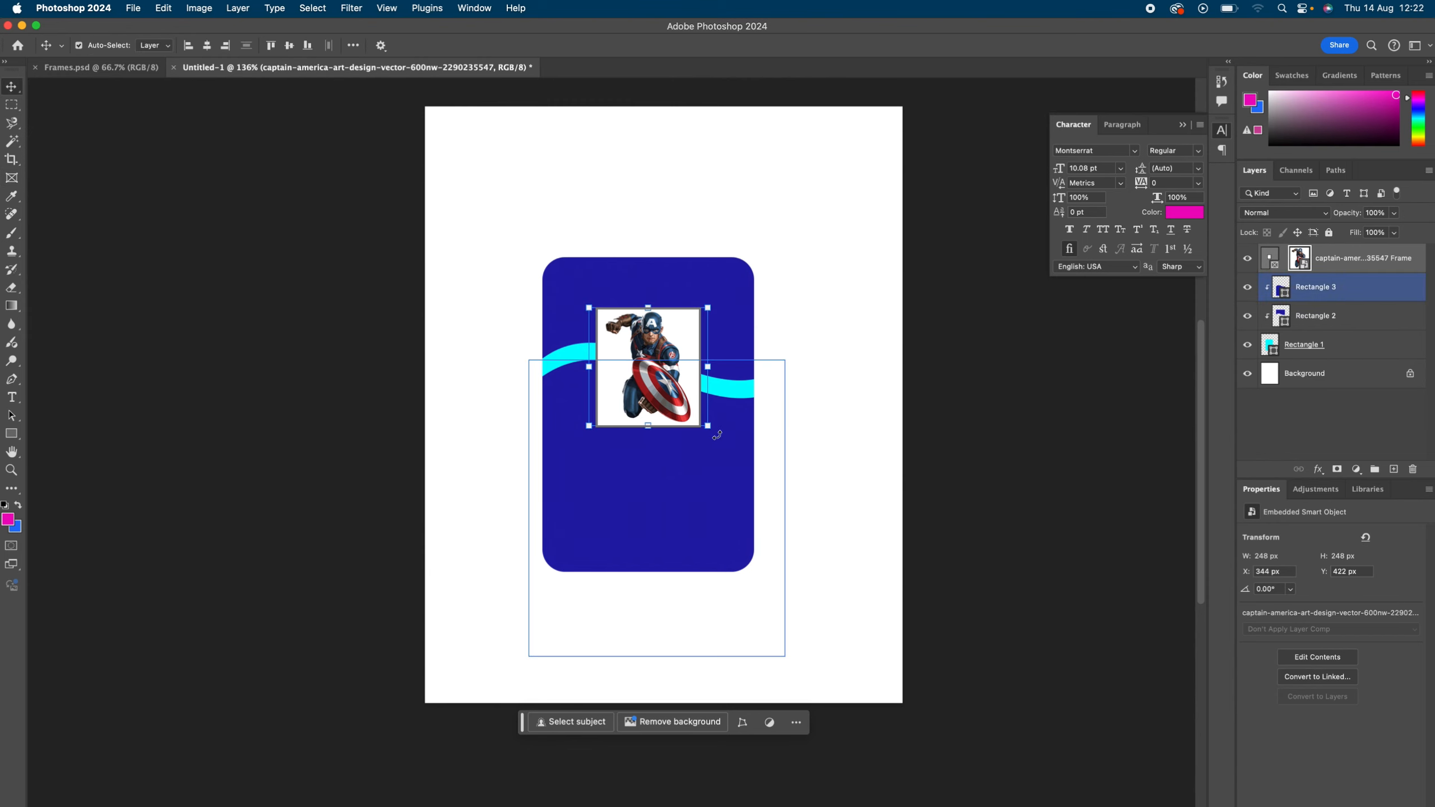
pyautogui.moveTo(707, 427); pyautogui.dragTo(740, 467)
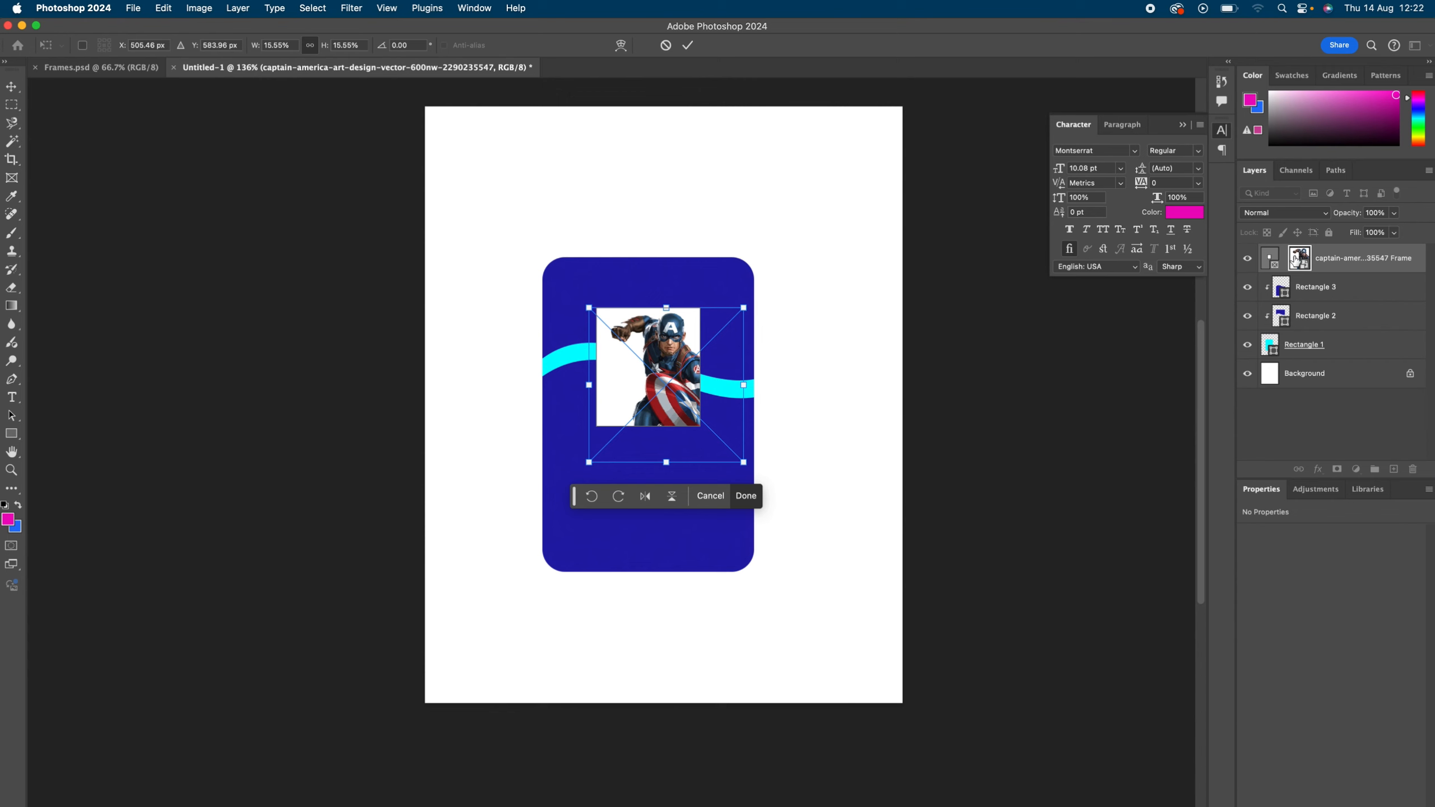
pyautogui.click(1271, 260)
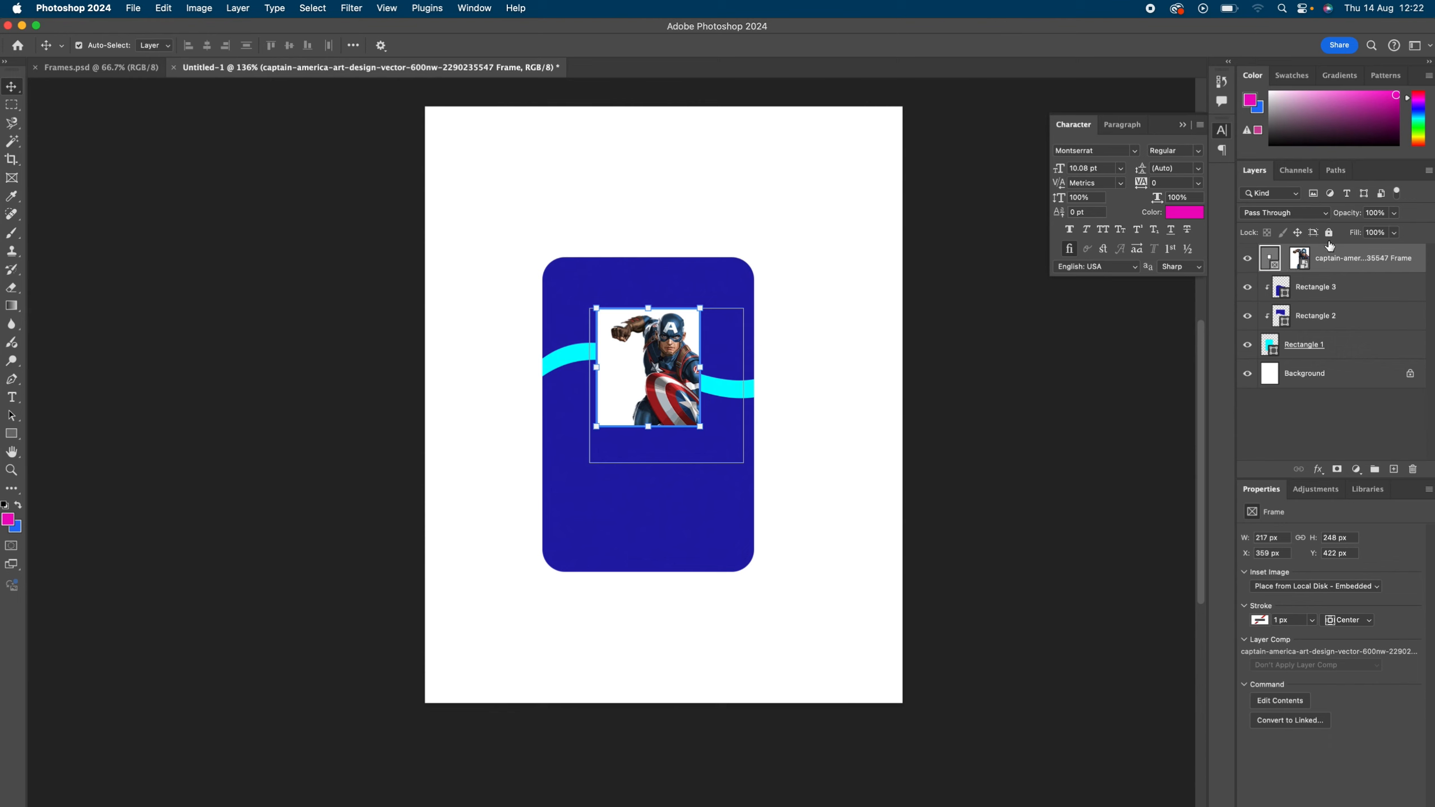
pyautogui.click(1300, 258)
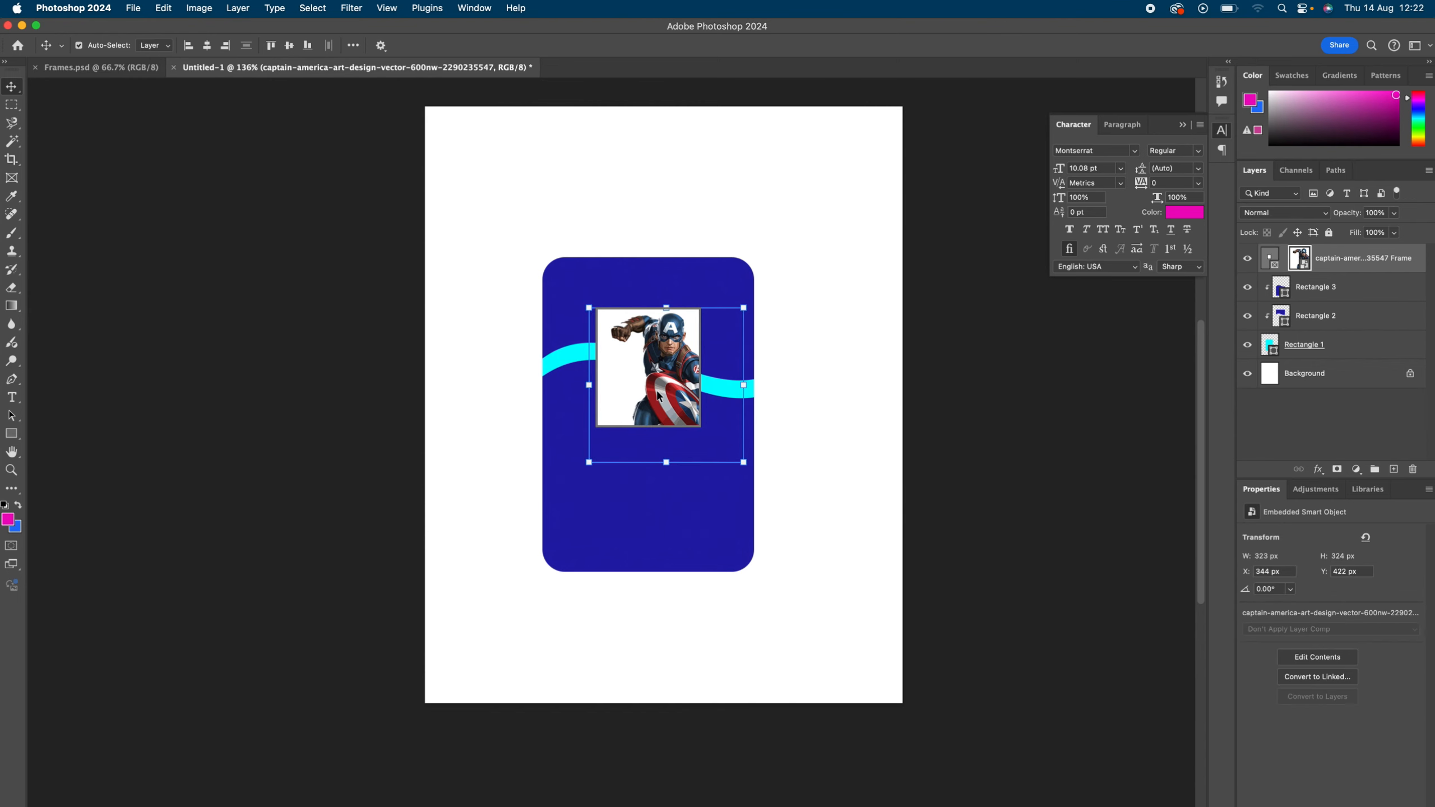
# Step: Enlarge the image to about 533 × 534 px and shift it so the character's head and chest fill the frame, then deselect it
pyautogui.moveTo(742, 462); pyautogui.dragTo(804, 524)
pyautogui.moveTo(696, 410); pyautogui.dragTo(636, 414)
pyautogui.moveTo(747, 311); pyautogui.dragTo(783, 269)
pyautogui.moveTo(663, 349); pyautogui.dragTo(646, 389)
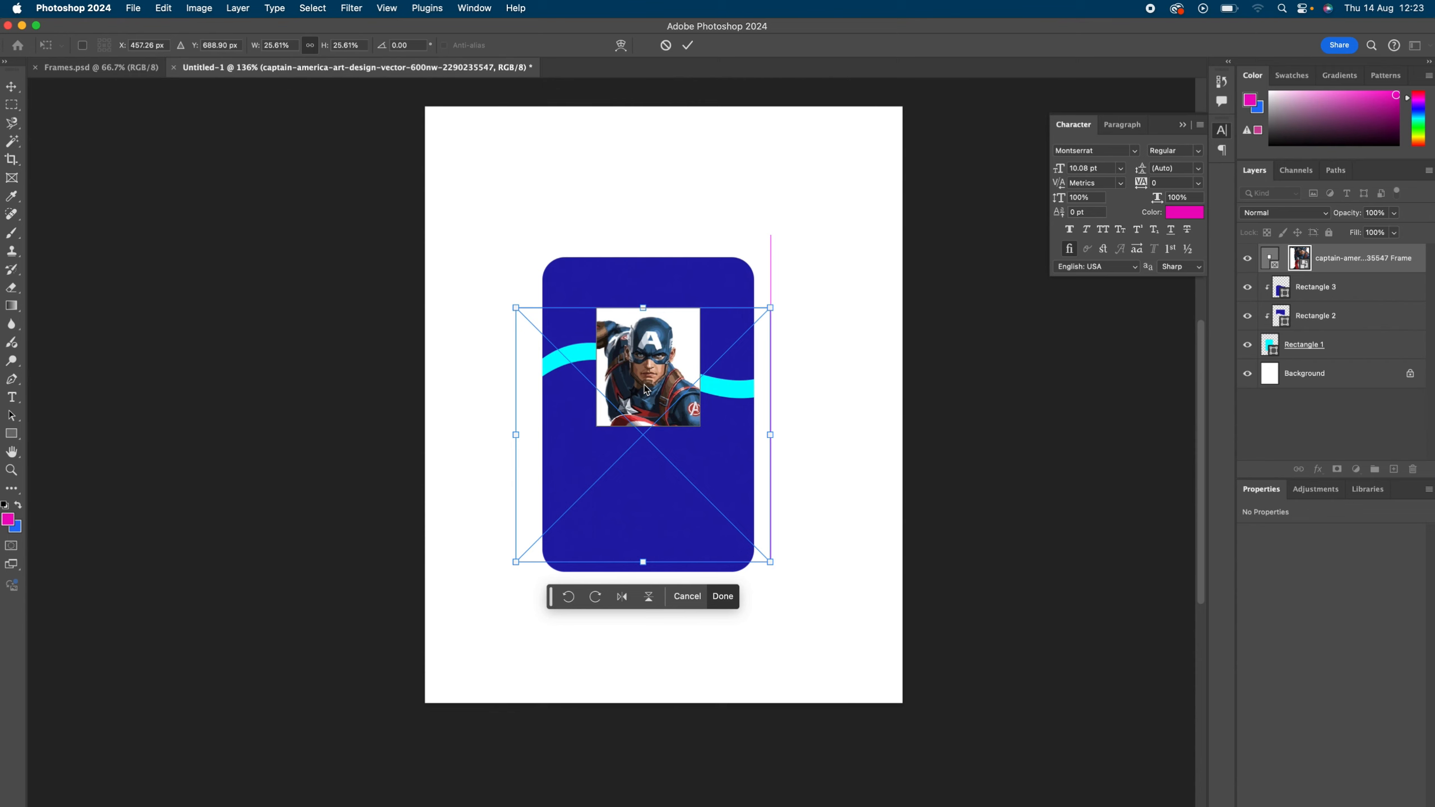
pyautogui.click(688, 45)
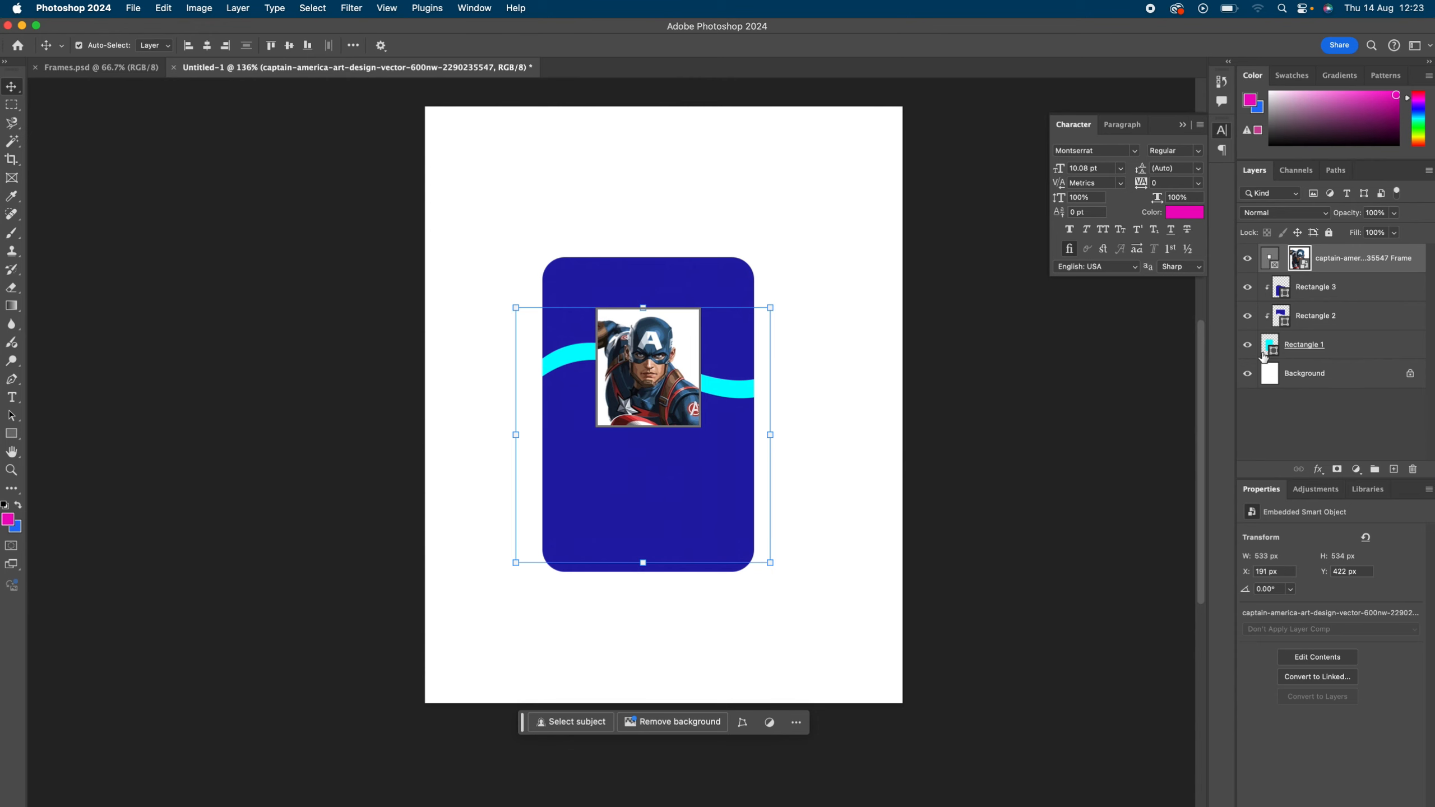
pyautogui.click(1336, 378)
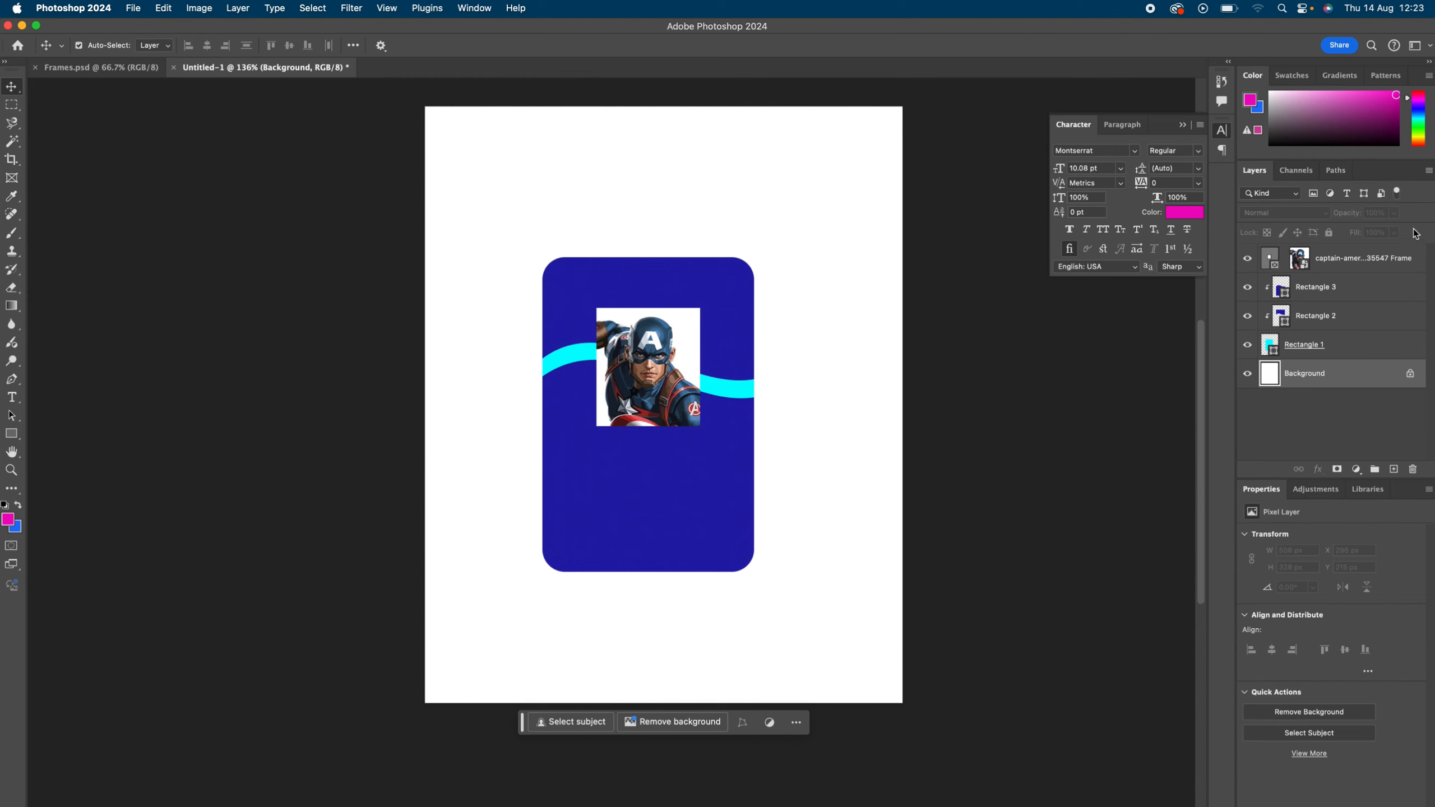
# Step: Give the image frame a cyan stroke 4.07 px wide and deselect it
pyautogui.click(1339, 259)
pyautogui.click(1340, 258)
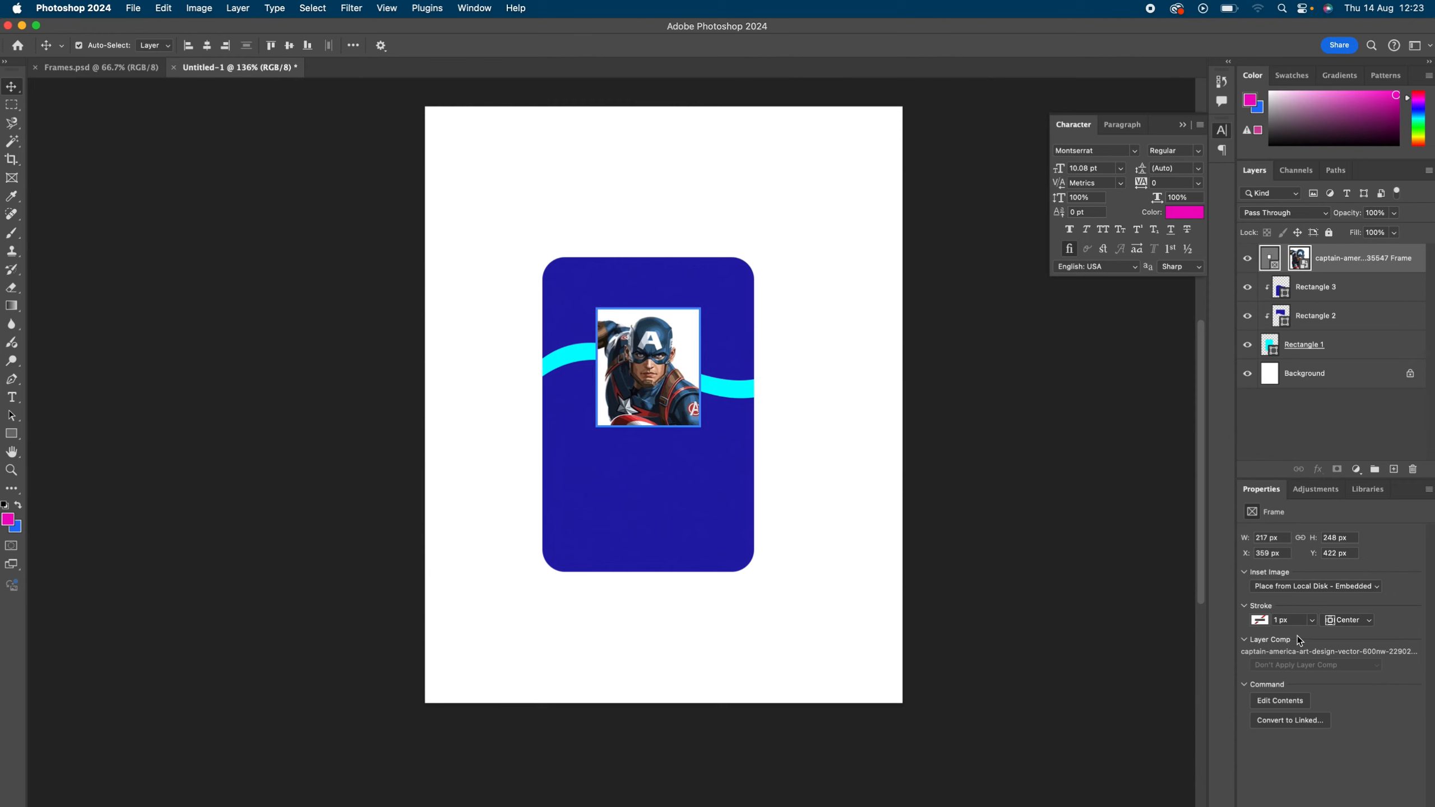
pyautogui.click(1267, 621)
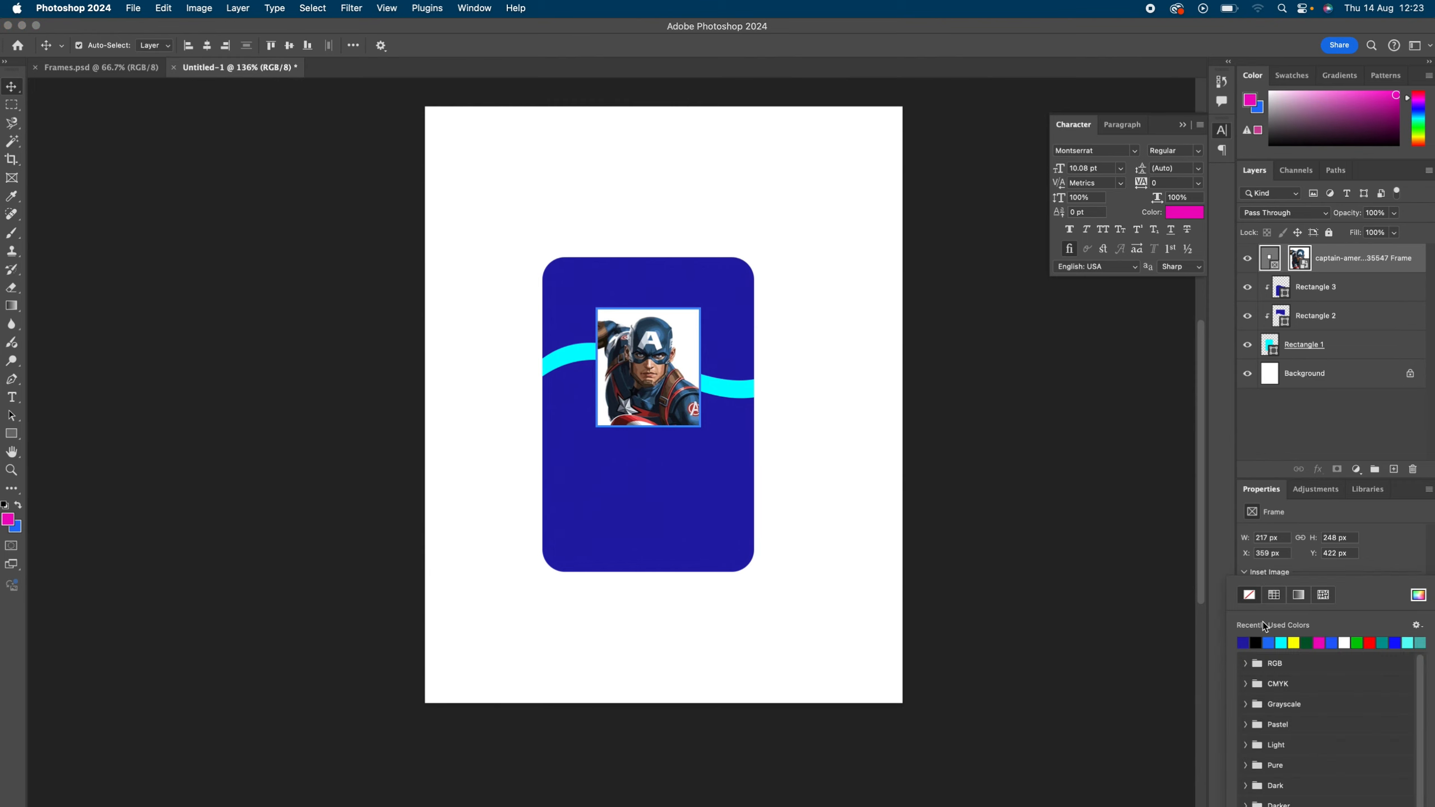
pyautogui.click(1286, 640)
pyautogui.click(1389, 544)
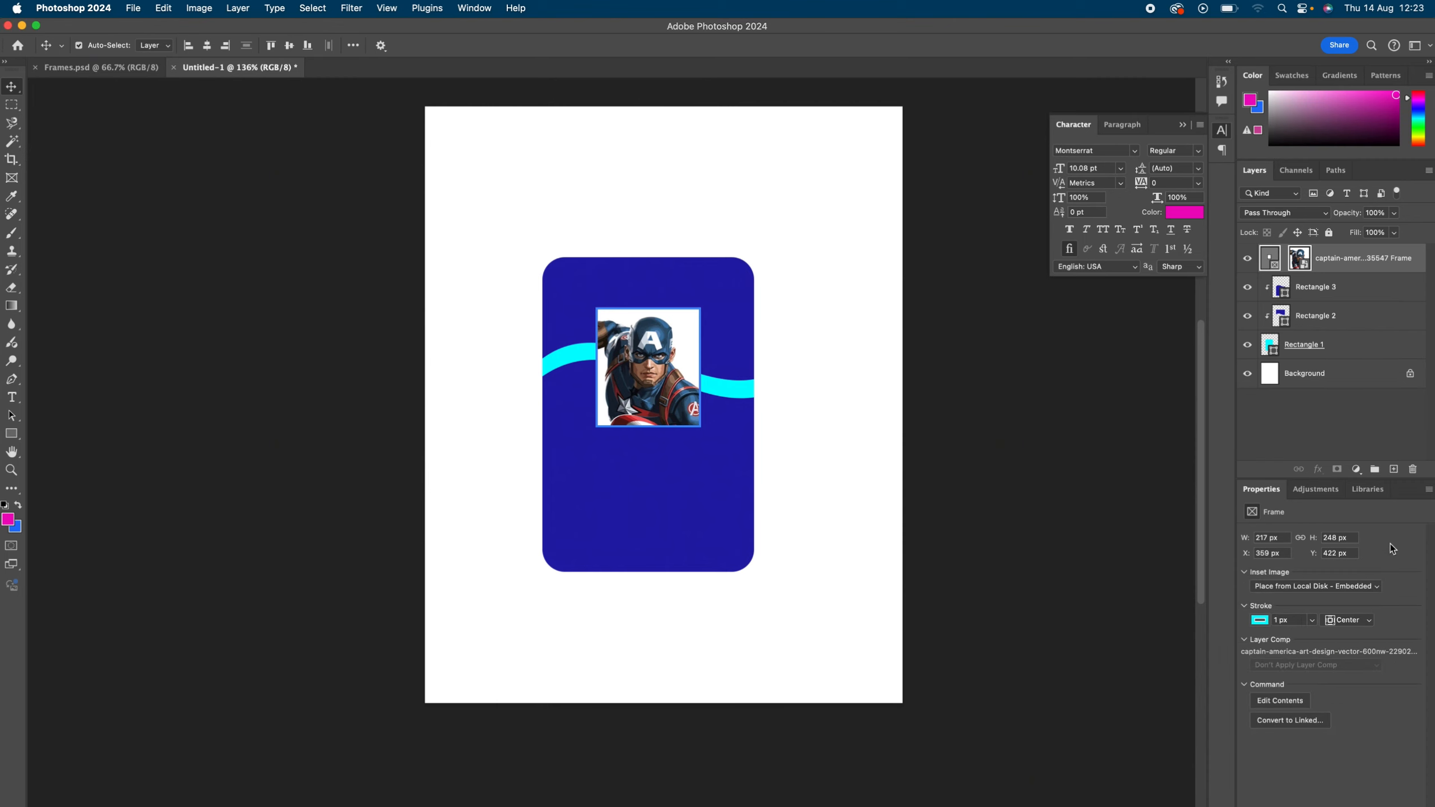
pyautogui.click(1313, 621)
pyautogui.click(1333, 377)
pyautogui.click(1333, 376)
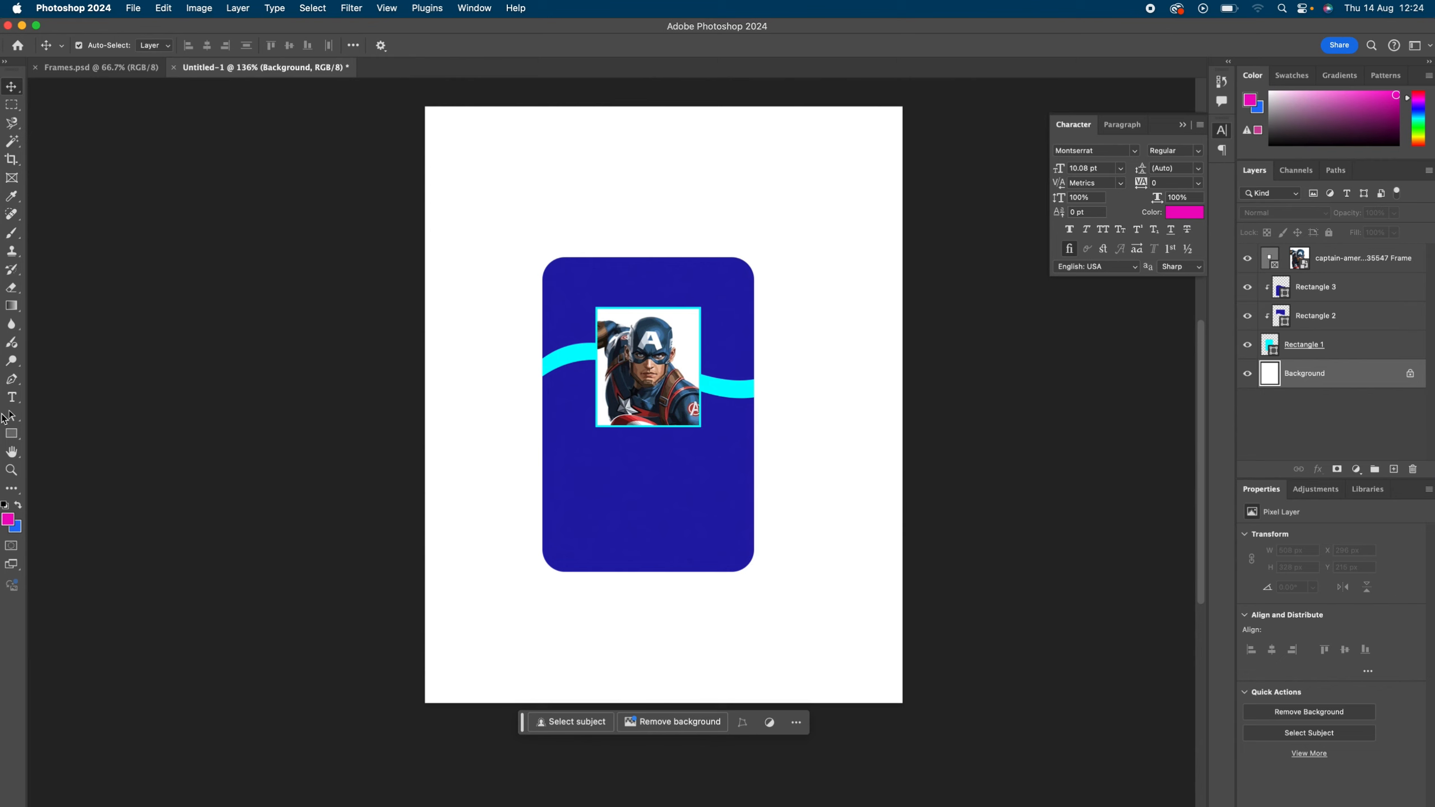
# Step: Add the white Montserrat Regular text "Captain American" at 8.27 pt below the image frame, above the other layers
pyautogui.click(14, 399)
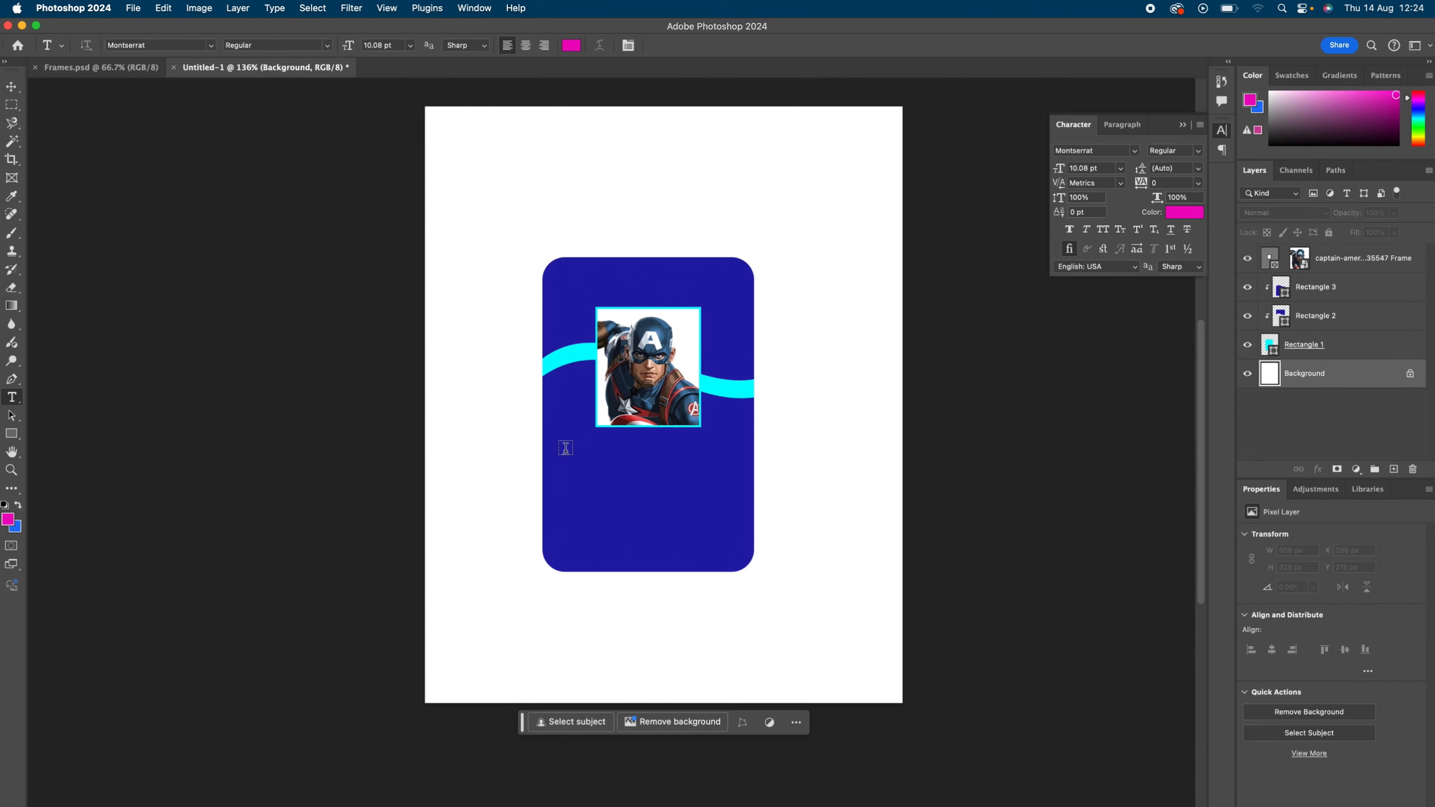
pyautogui.click(1359, 257)
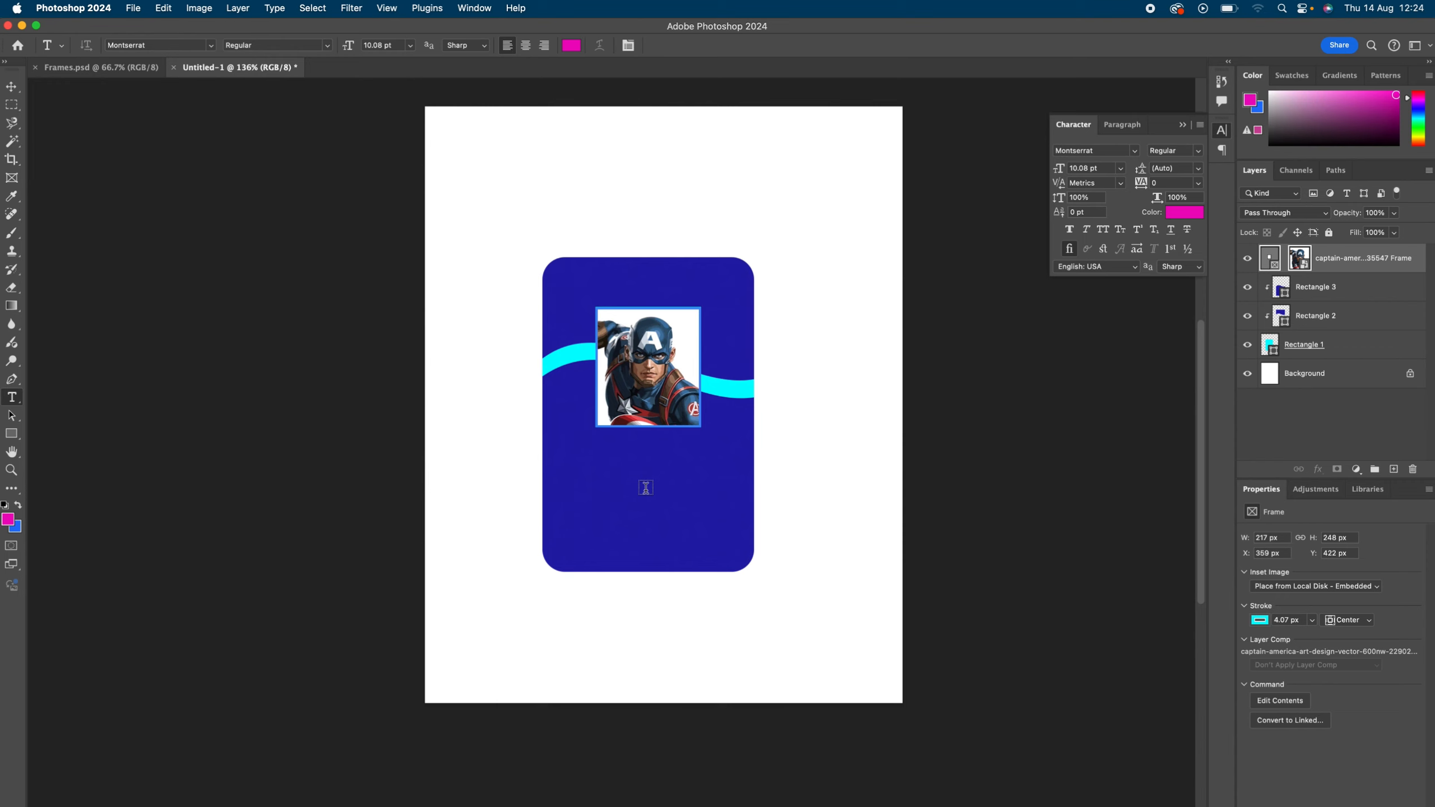
pyautogui.moveTo(577, 475); pyautogui.dragTo(700, 496)
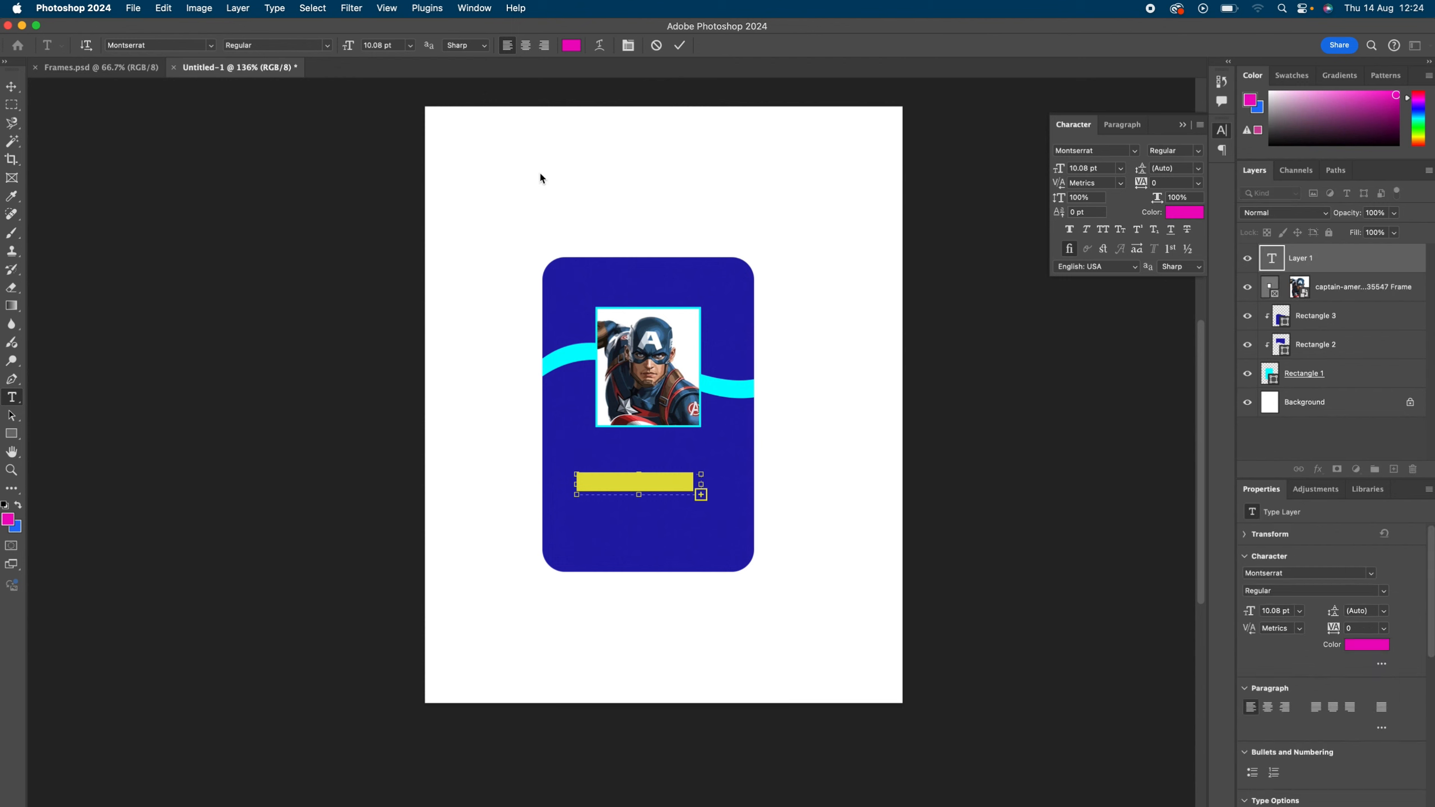
pyautogui.click(572, 50)
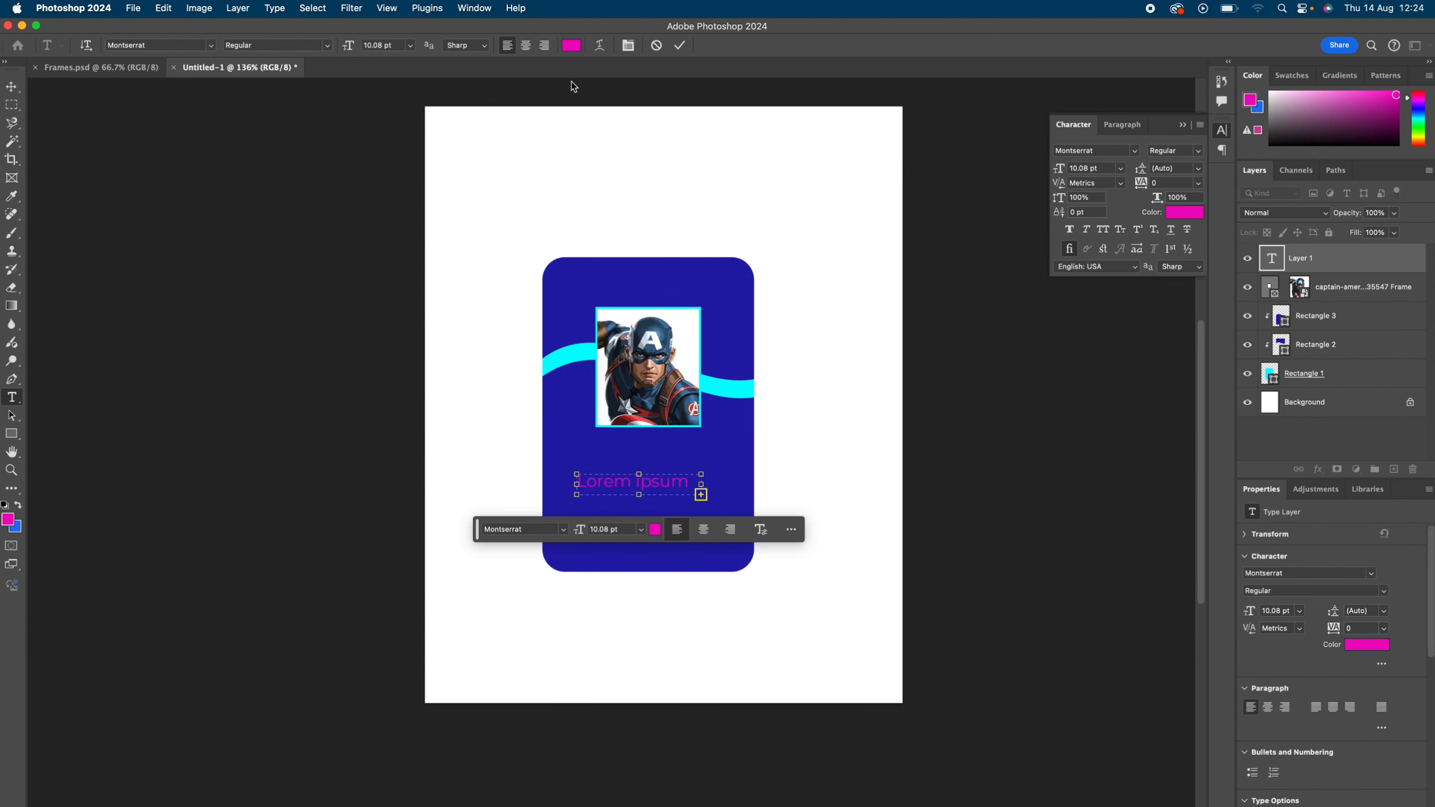
pyautogui.moveTo(581, 329); pyautogui.dragTo(513, 305)
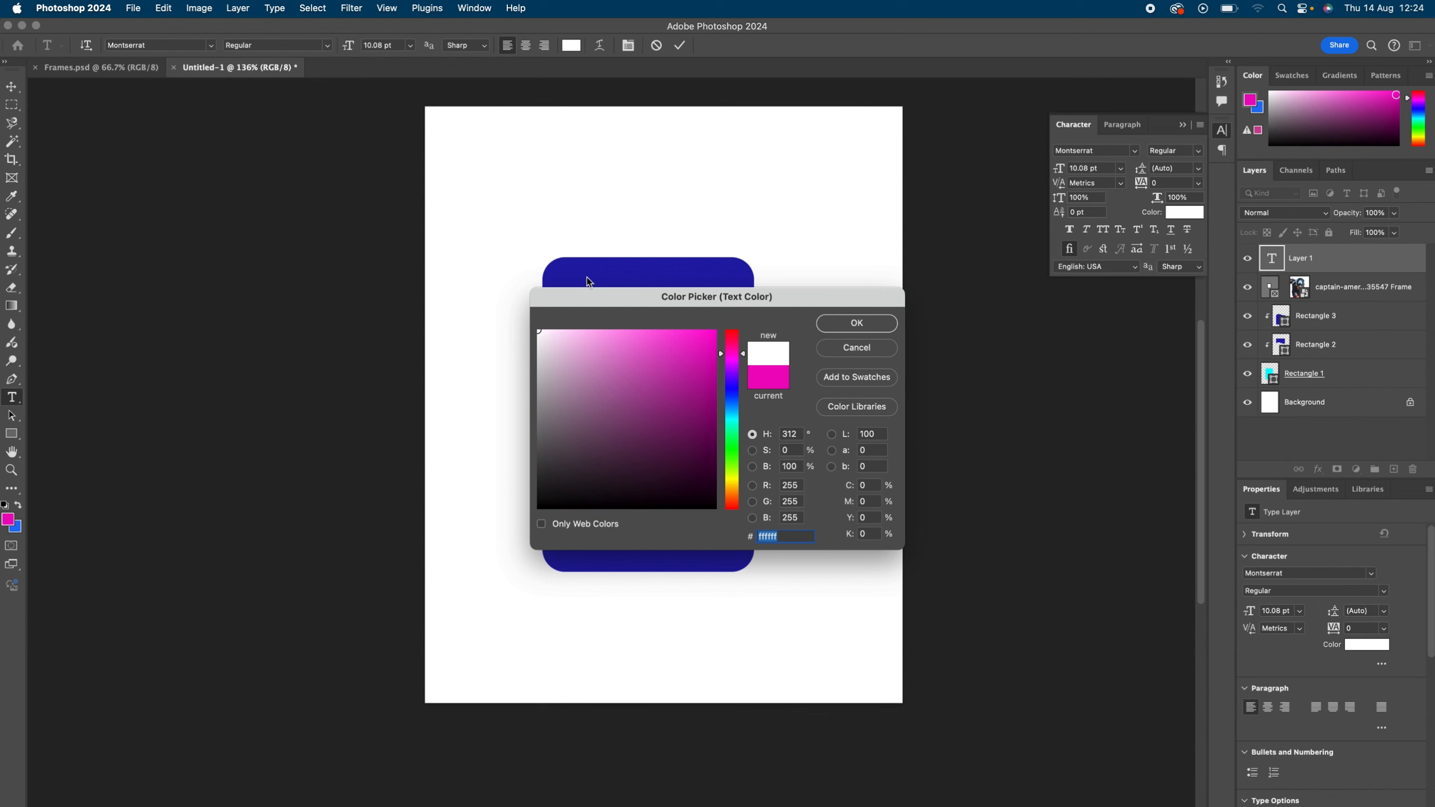
pyautogui.press('Return')
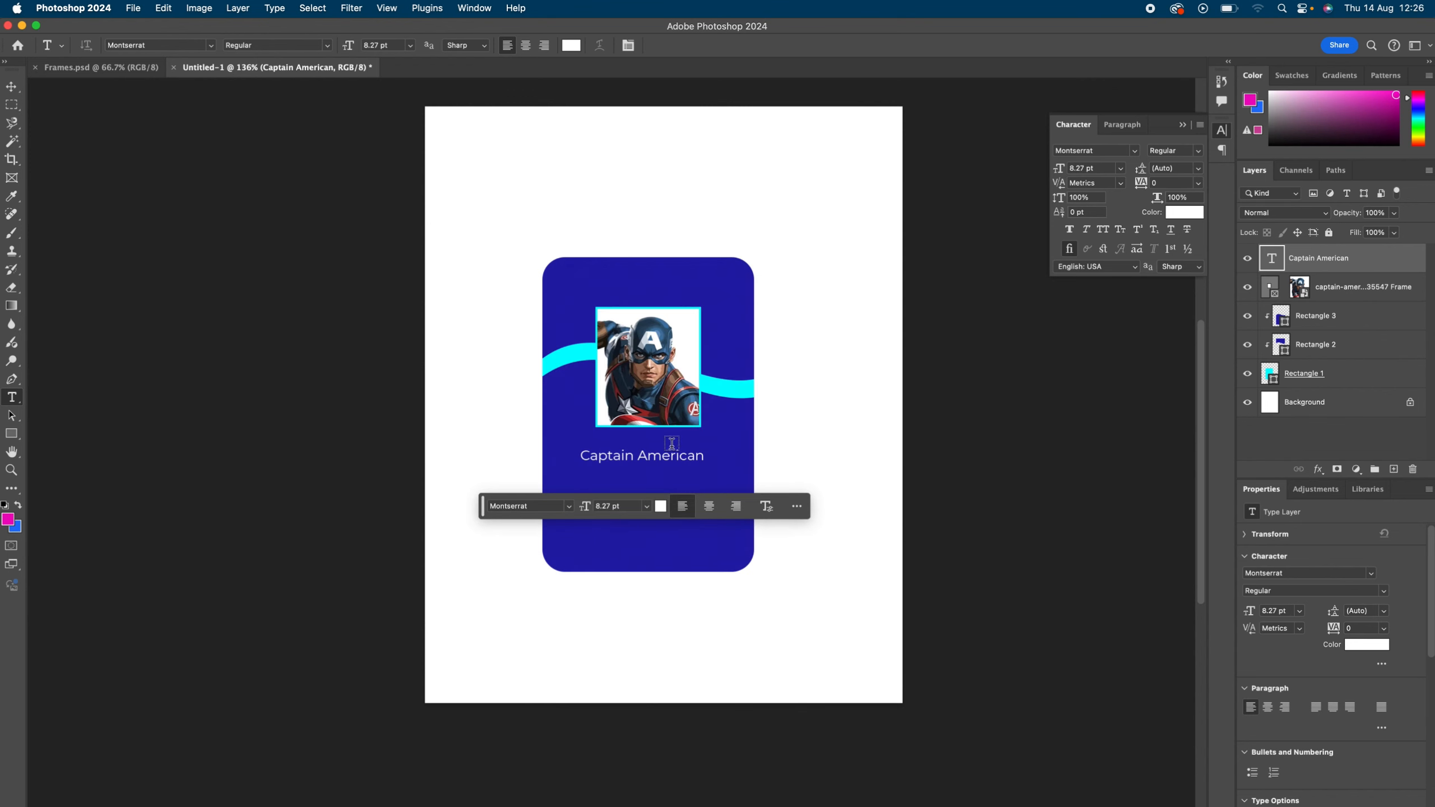
# Step: Move the Captain American text about 8 px to the right to centre it on the card, and select the Rectangle 3 layer
pyautogui.press('v')
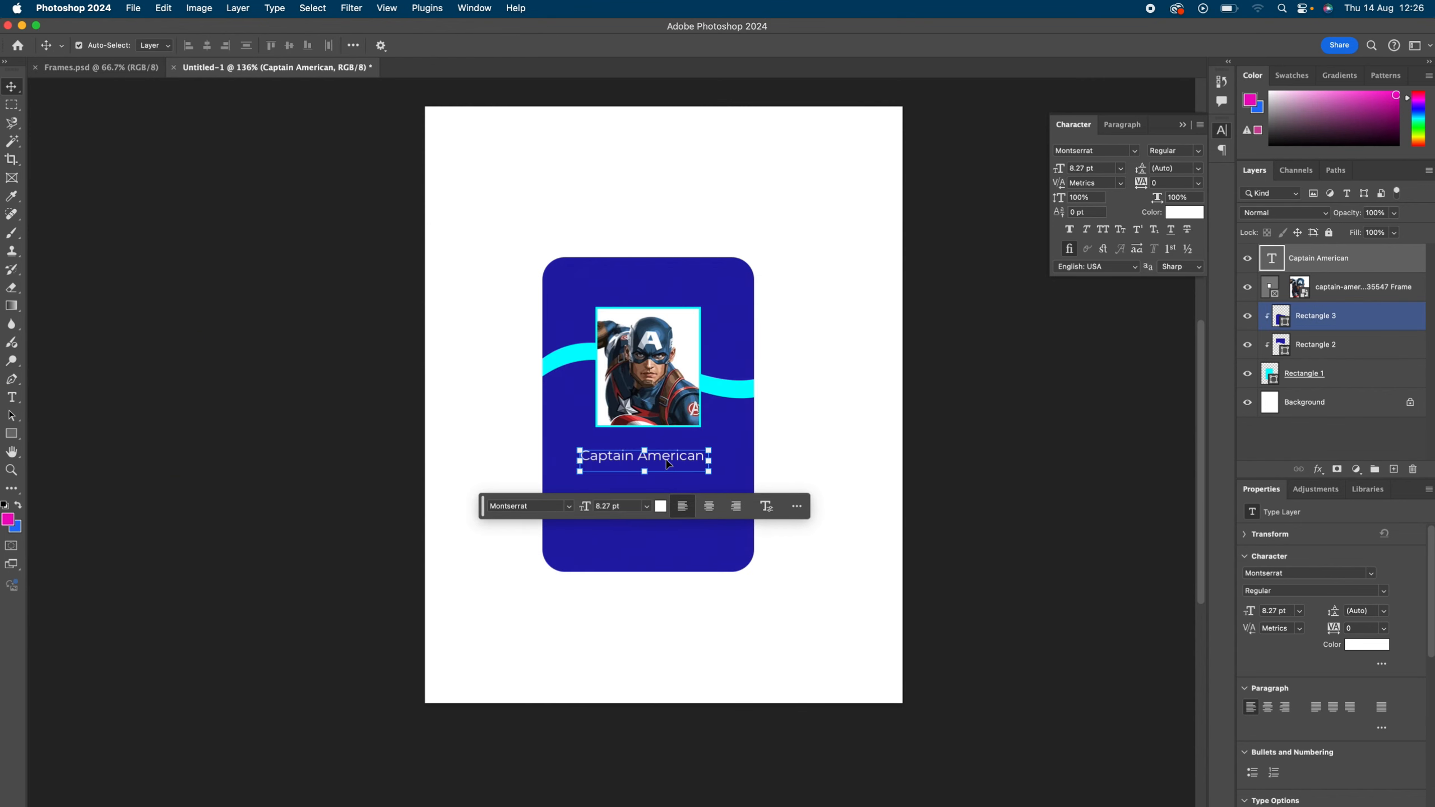
pyautogui.moveTo(667, 464); pyautogui.dragTo(673, 464)
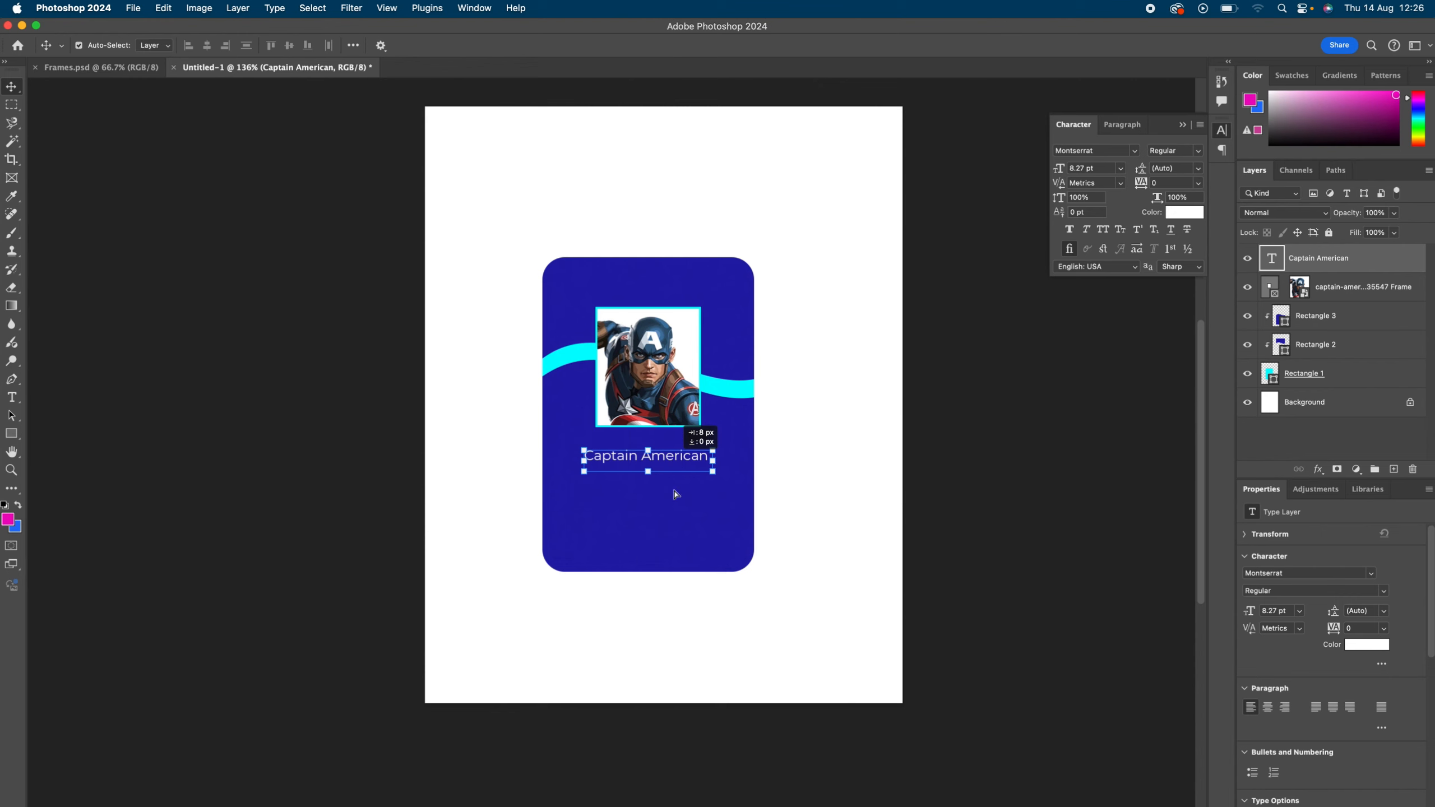
pyautogui.click(672, 538)
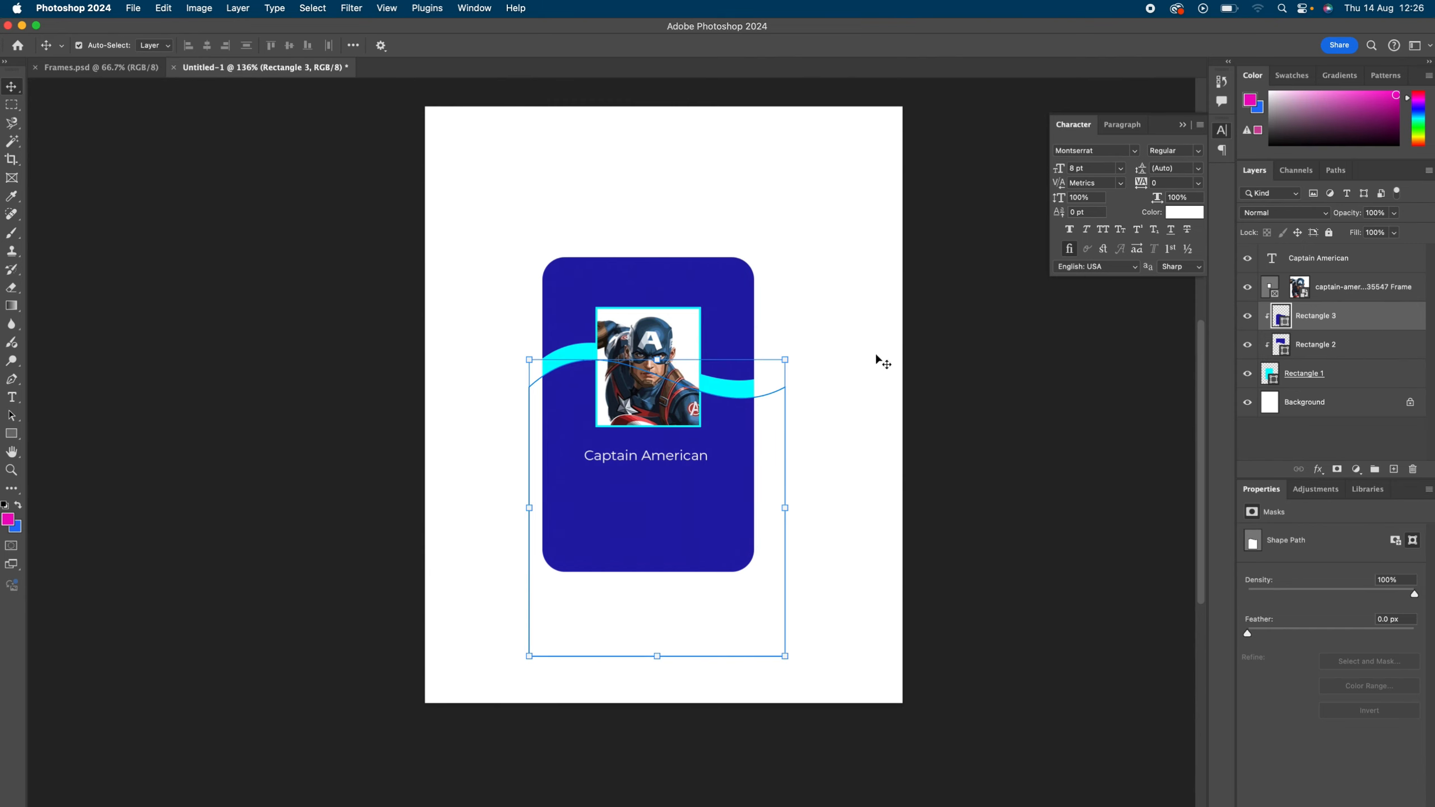
# Step: Hide the rectangular image frame and draw a circular frame about 202 × 202 px over the wavy band above Rectangle 3
pyautogui.click(1247, 290)
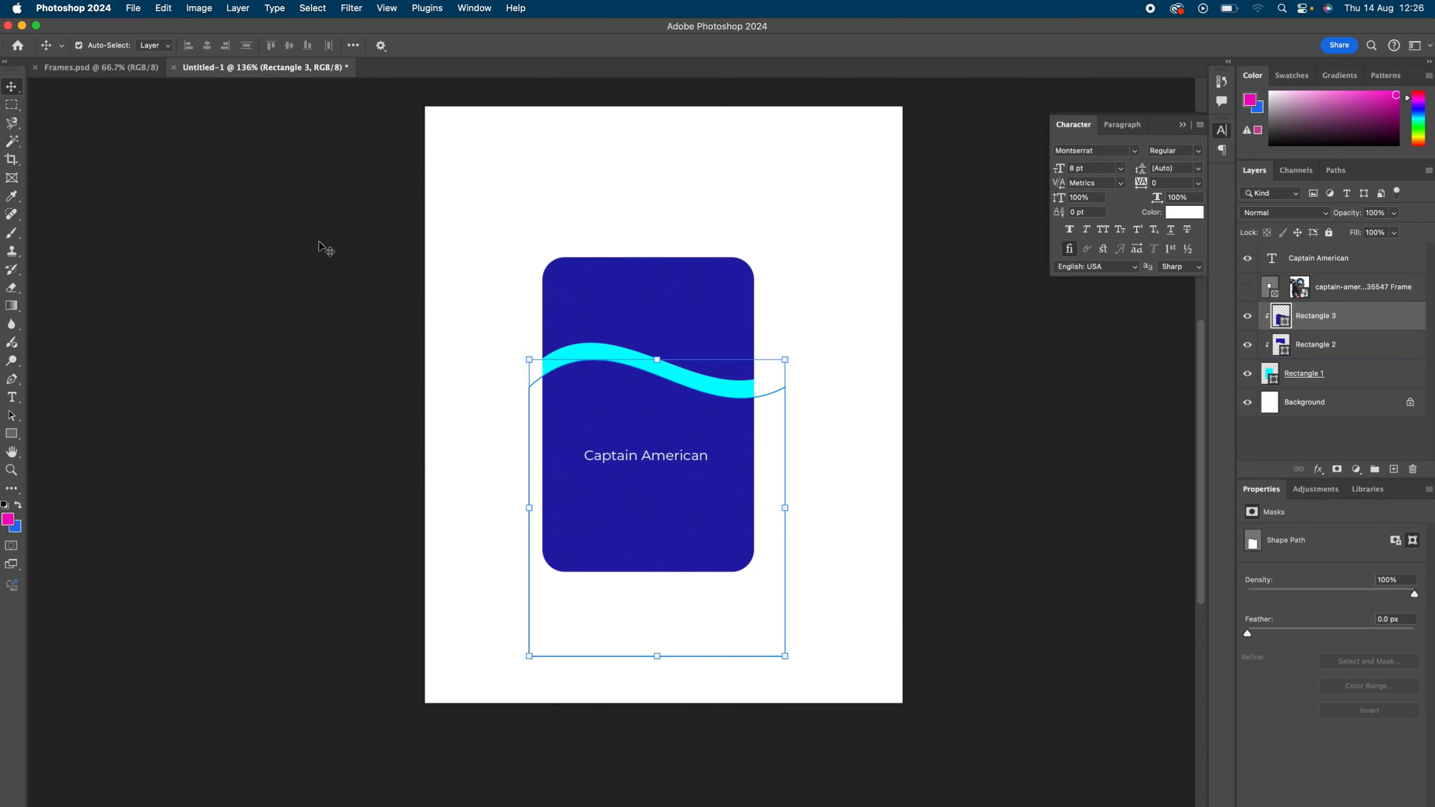
pyautogui.click(11, 177)
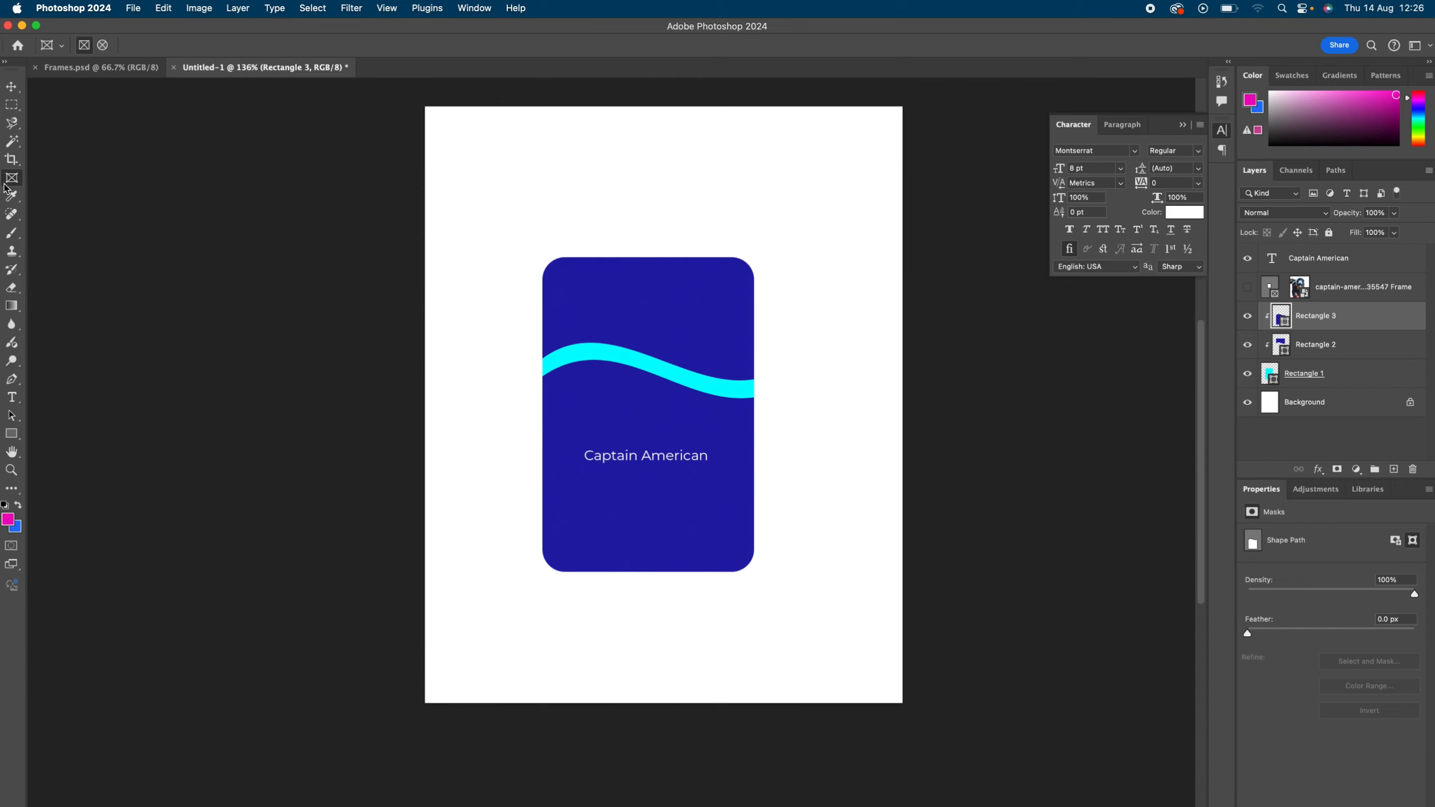
pyautogui.click(105, 47)
pyautogui.moveTo(592, 318); pyautogui.dragTo(737, 413)
pyautogui.press('shift')
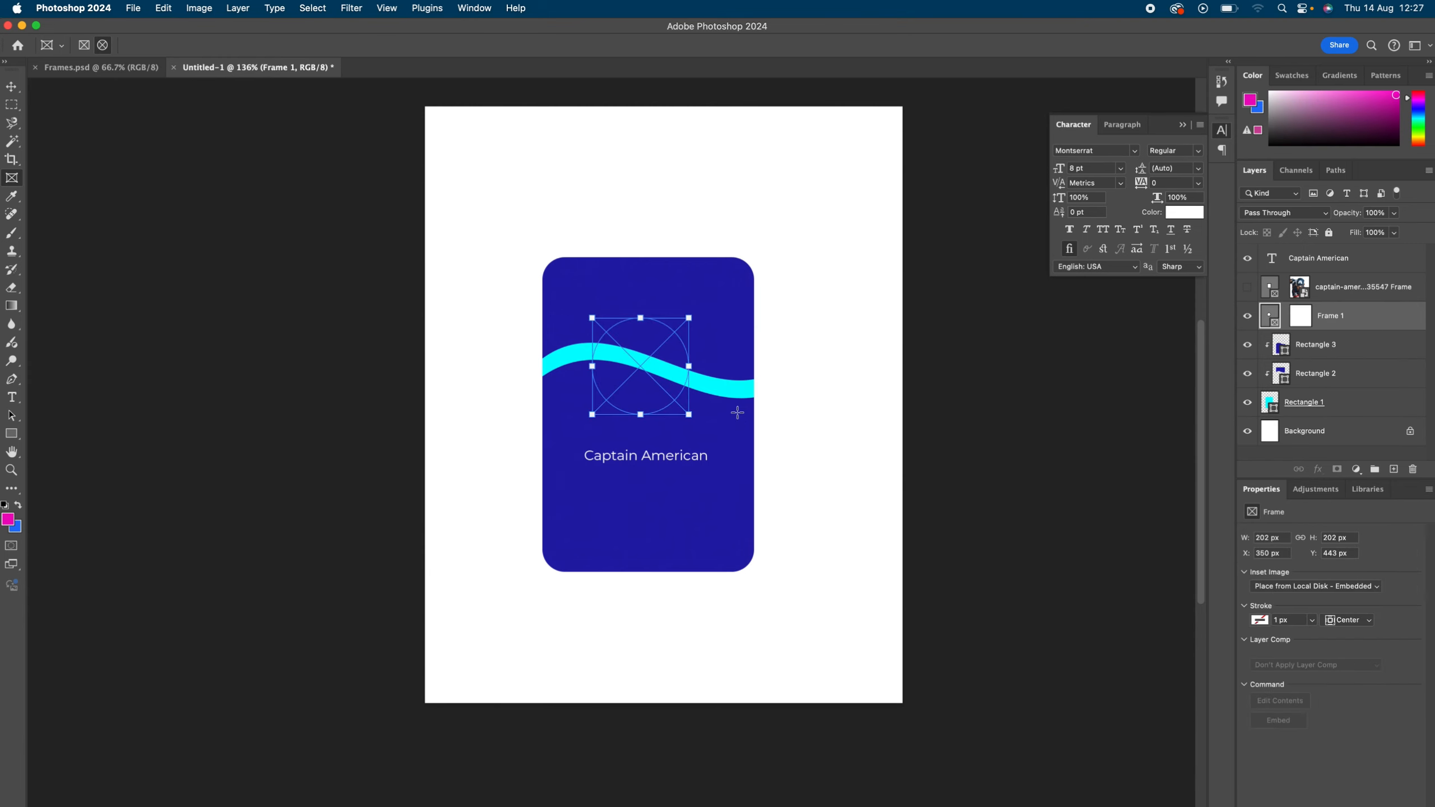
# Step: Enlarge the circular frame to about 237 × 237 px and centre it horizontally on the card at X 349 px, Y 408 px
pyautogui.moveTo(642, 366); pyautogui.dragTo(653, 370)
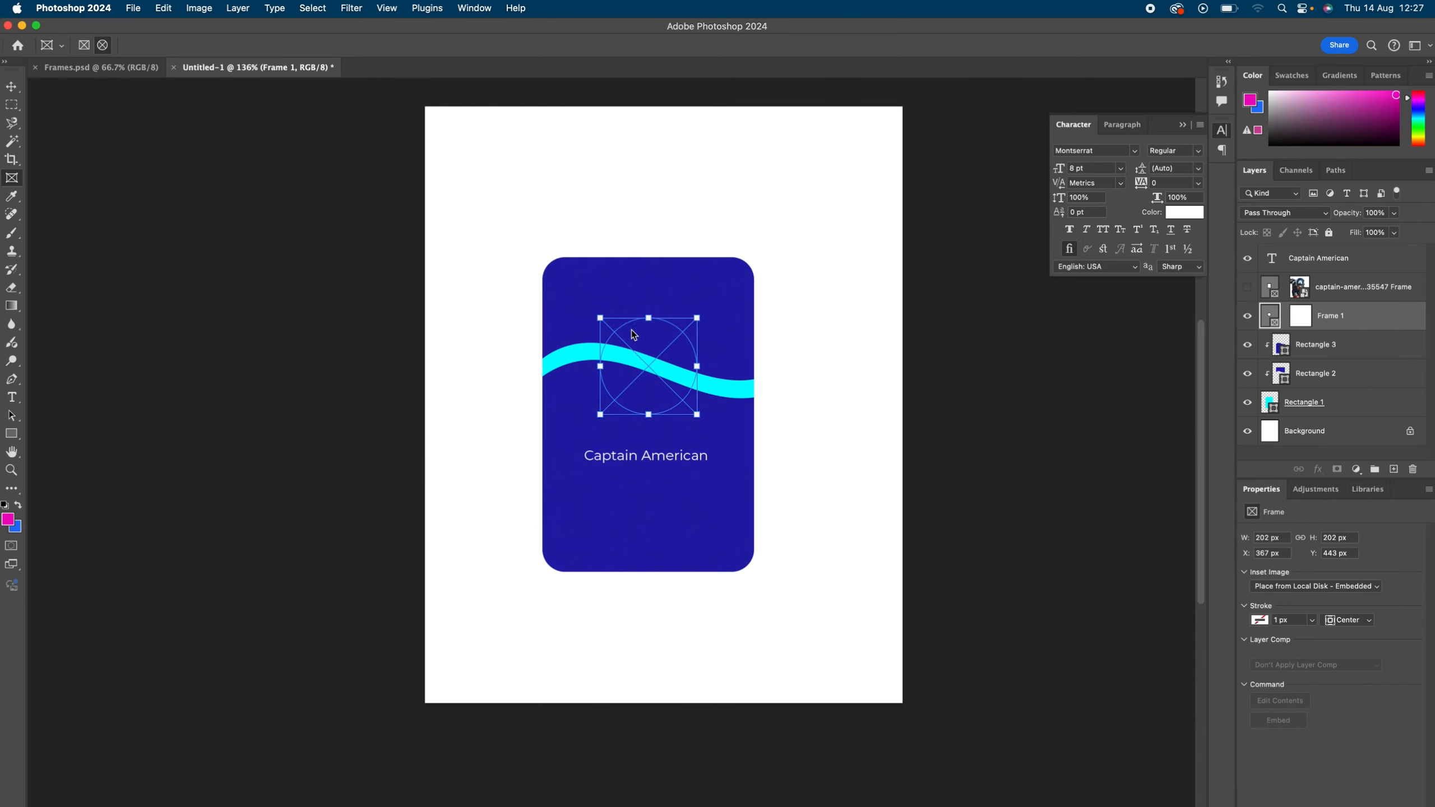
pyautogui.moveTo(600, 317); pyautogui.dragTo(550, 289)
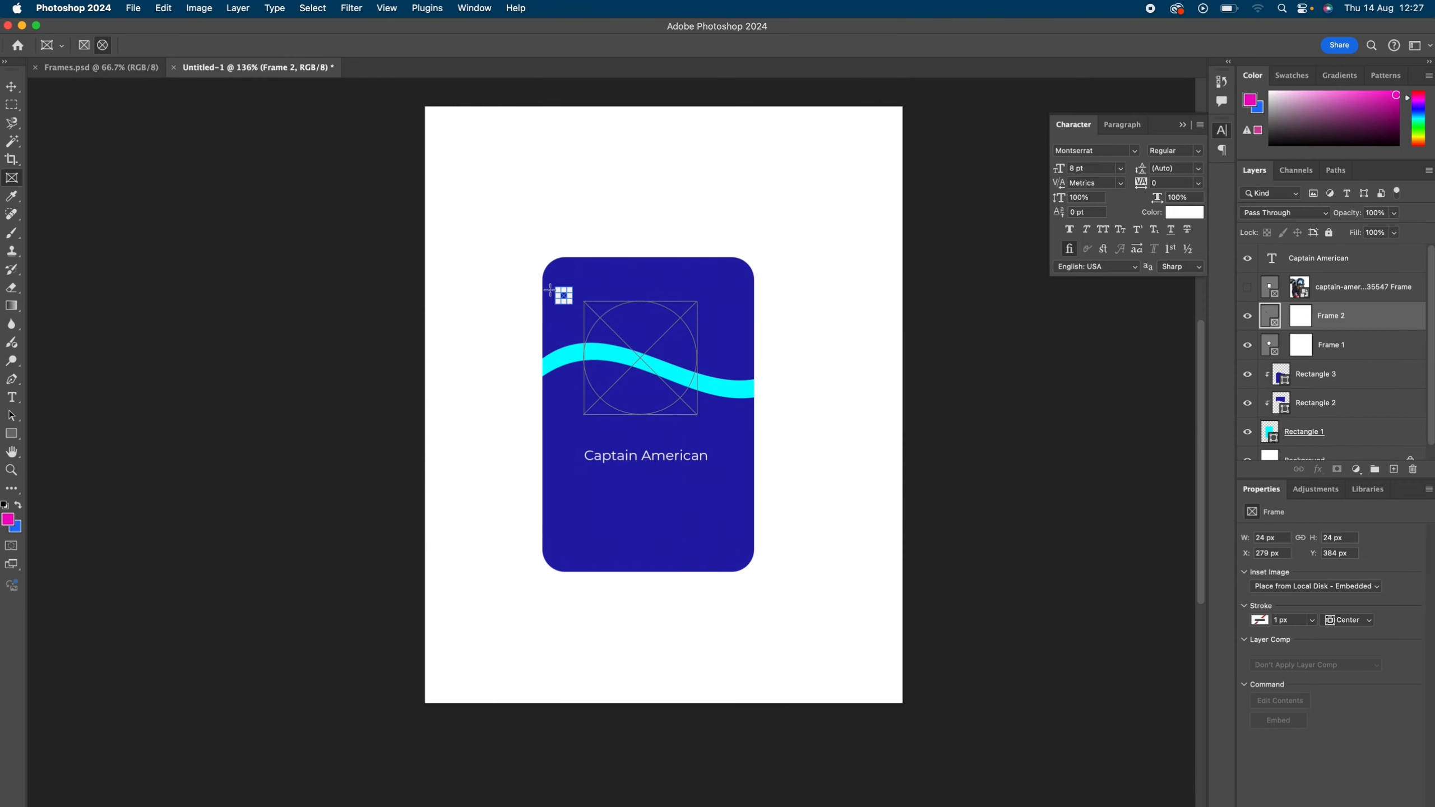
pyautogui.press('super+z')
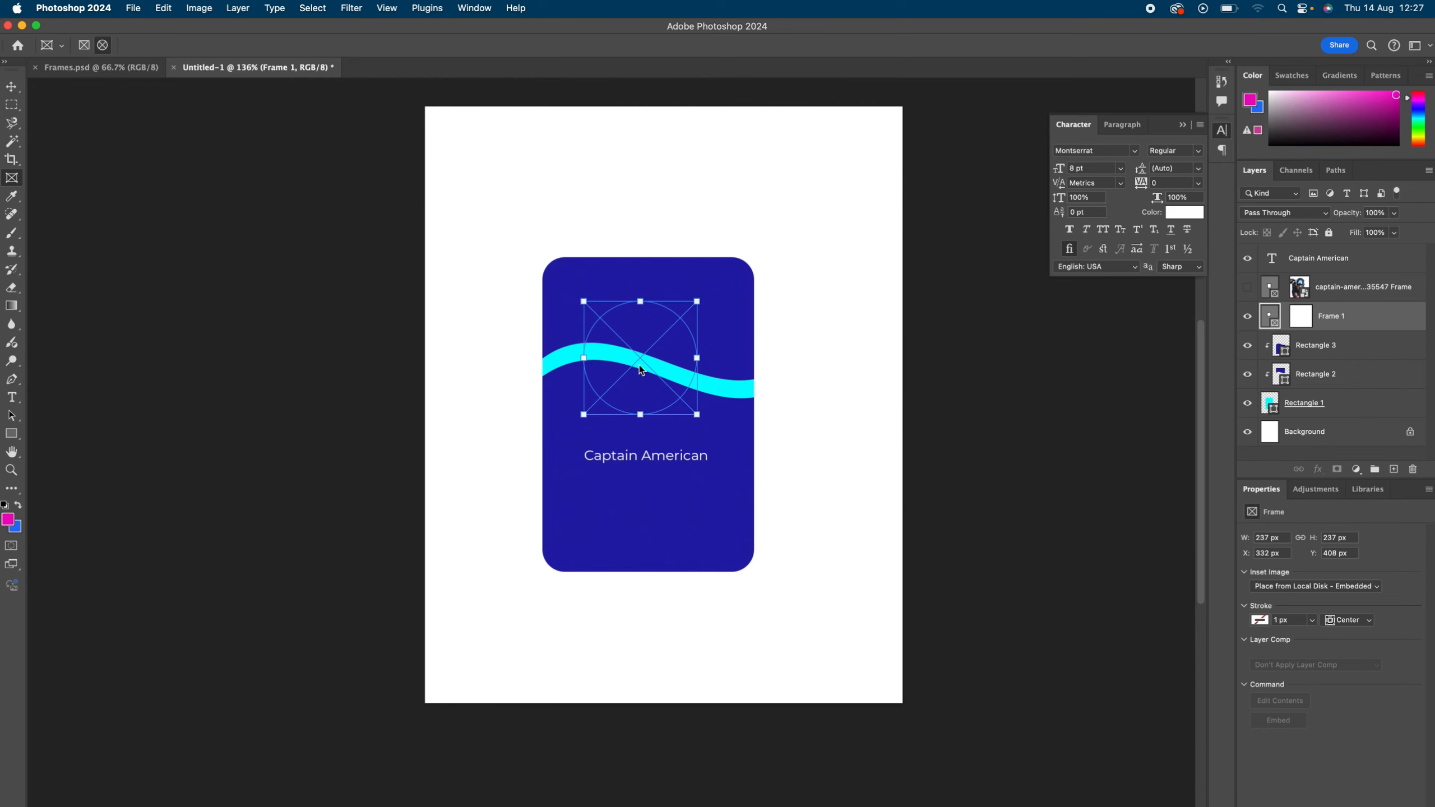
pyautogui.moveTo(642, 364); pyautogui.dragTo(650, 365)
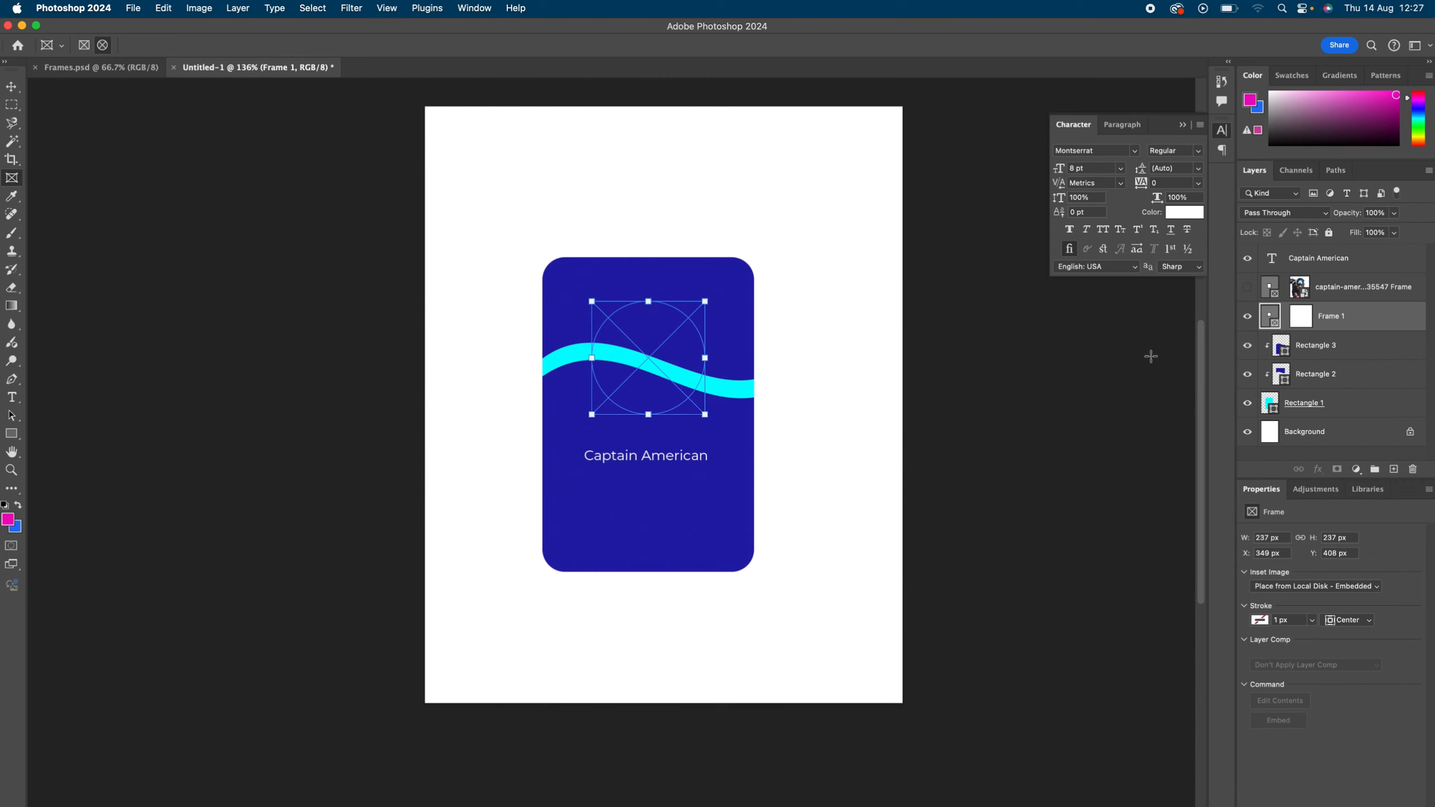
# Step: Place the captain-america .webp image into the circular frame as an embedded file and switch to the Move tool
pyautogui.click(1355, 588)
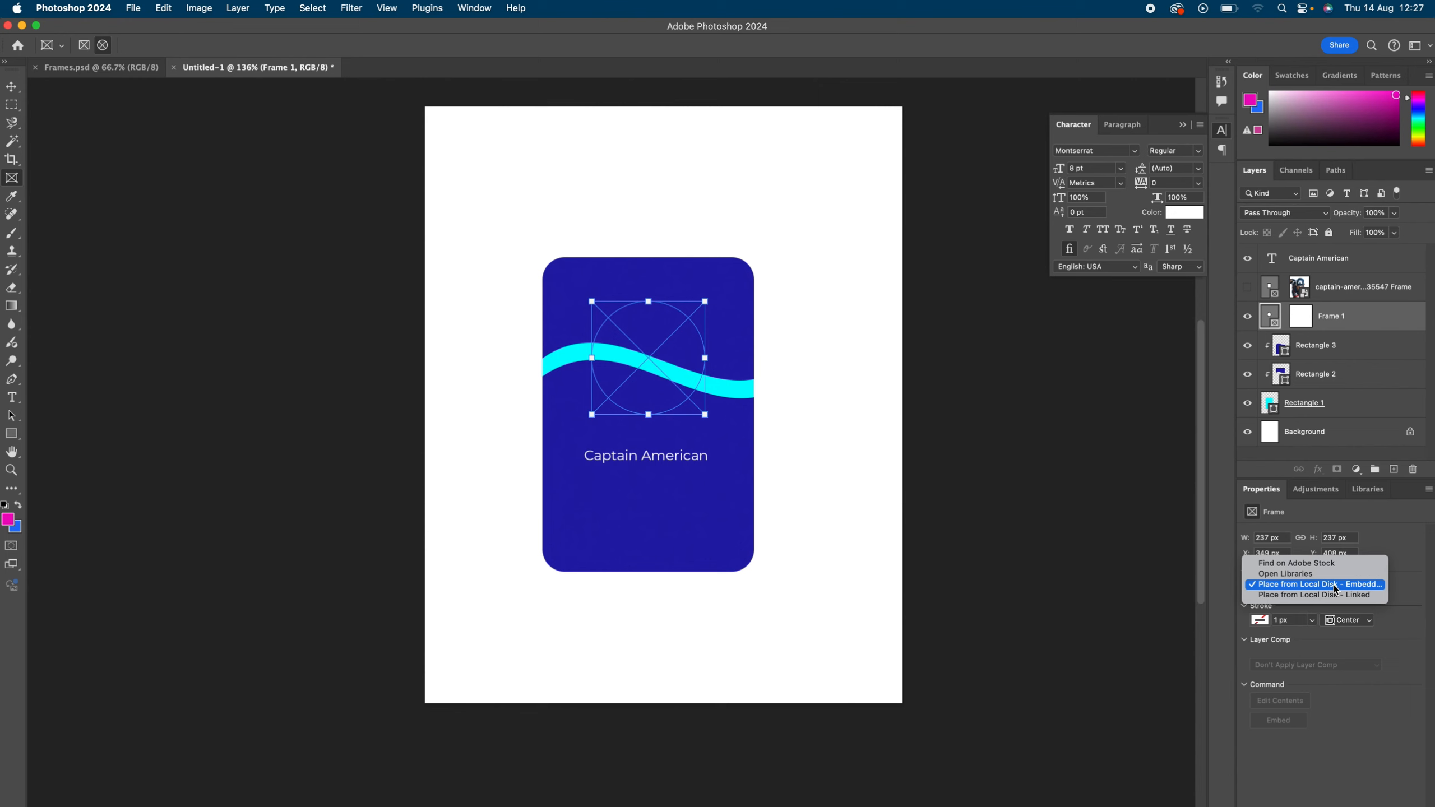
pyautogui.click(1336, 585)
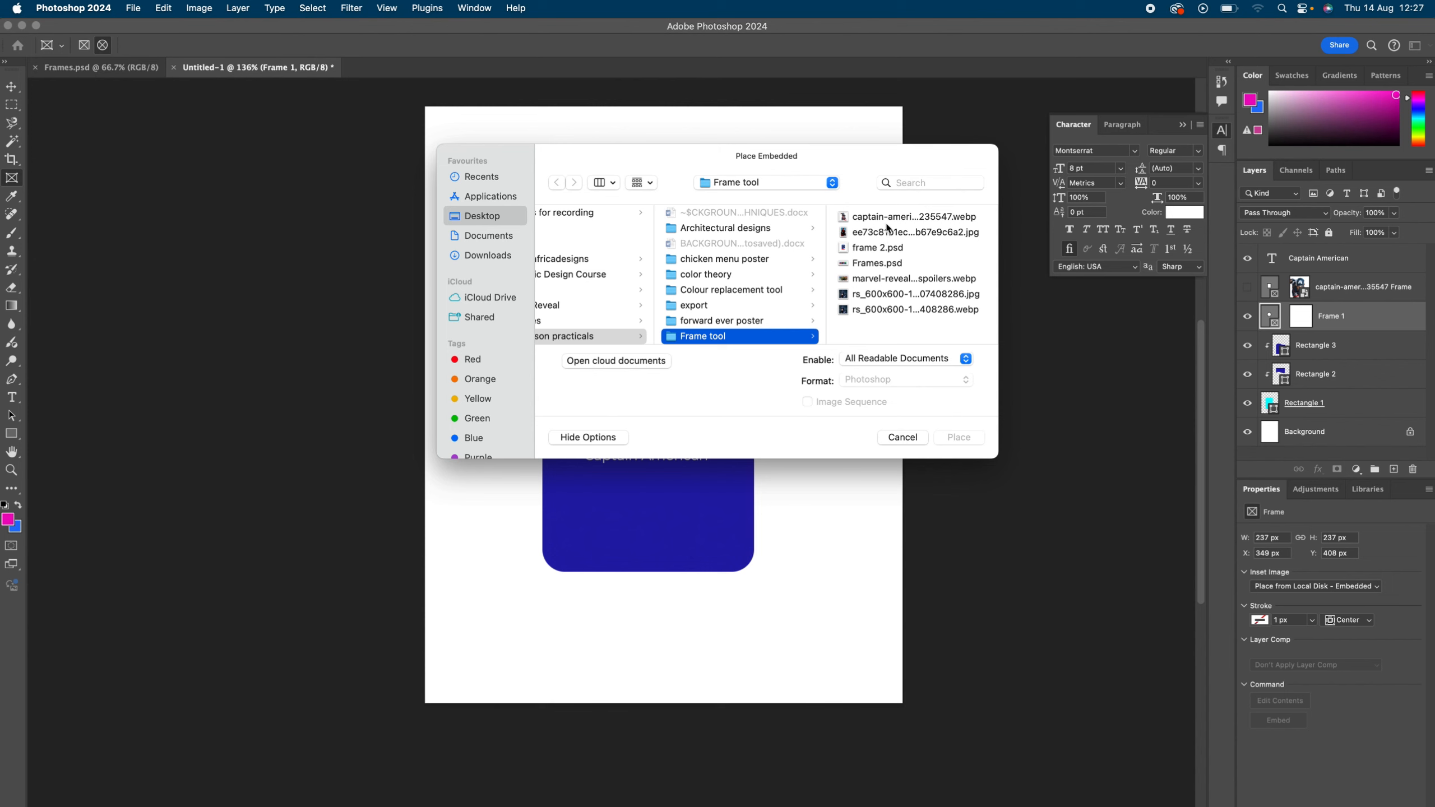
pyautogui.click(887, 218)
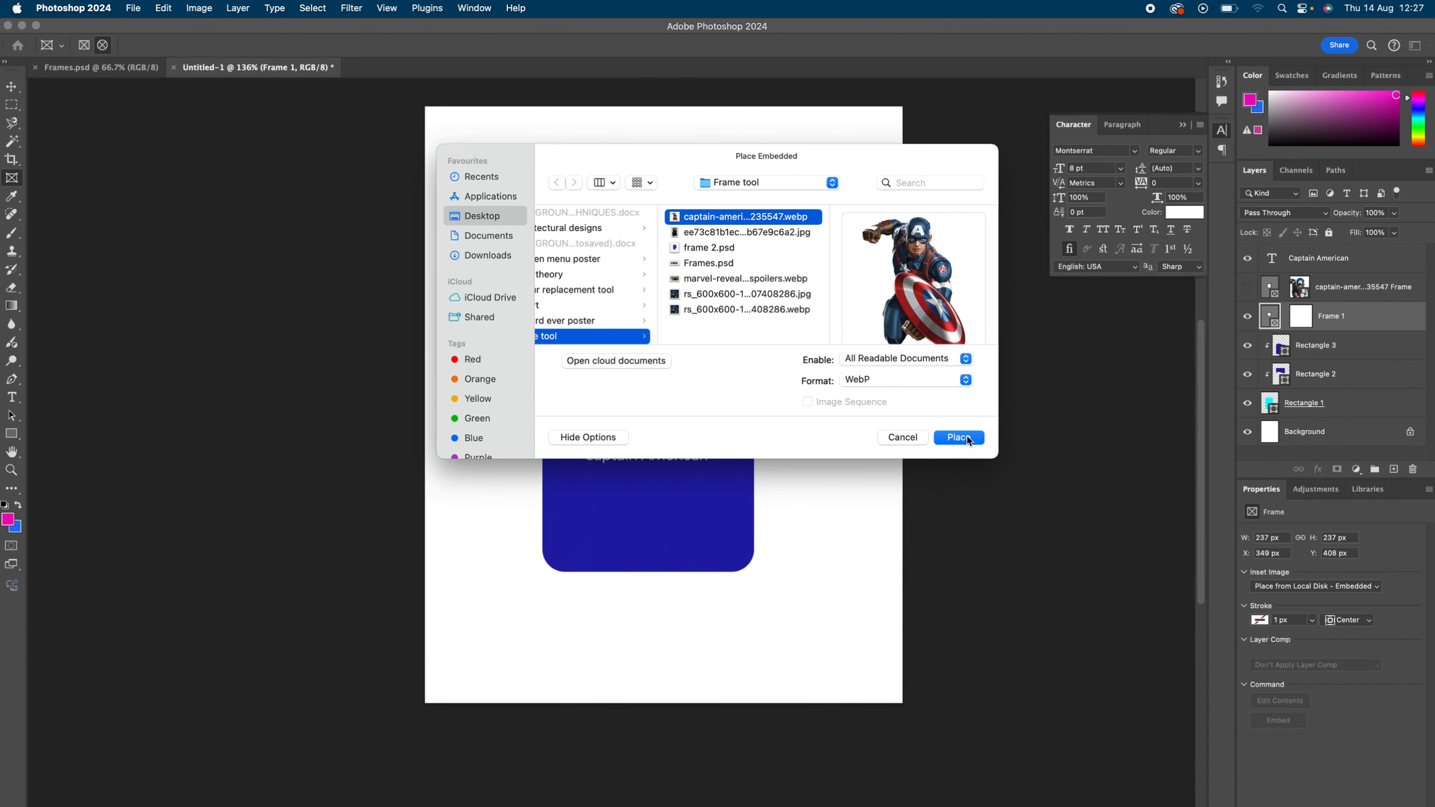
pyautogui.click(968, 441)
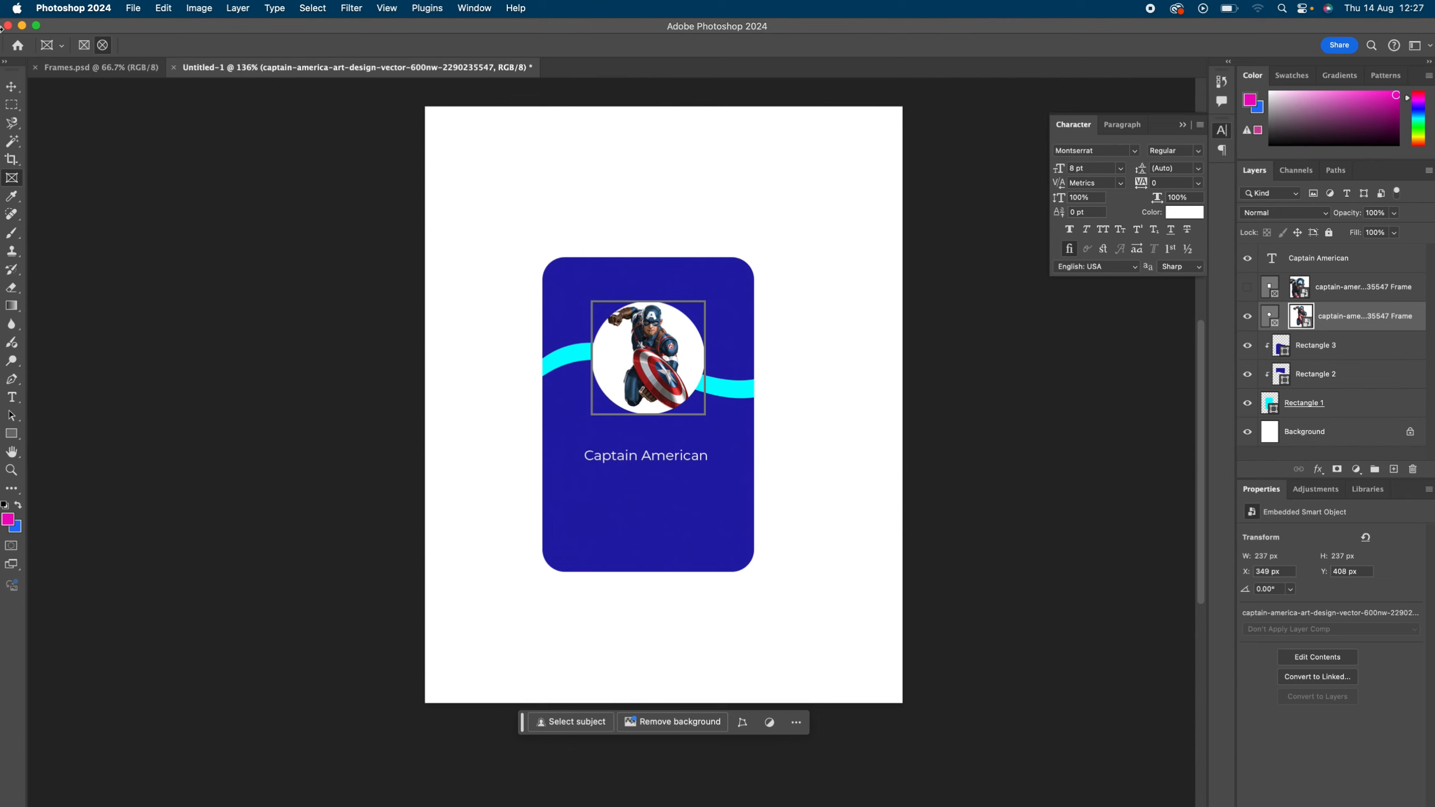
pyautogui.click(11, 86)
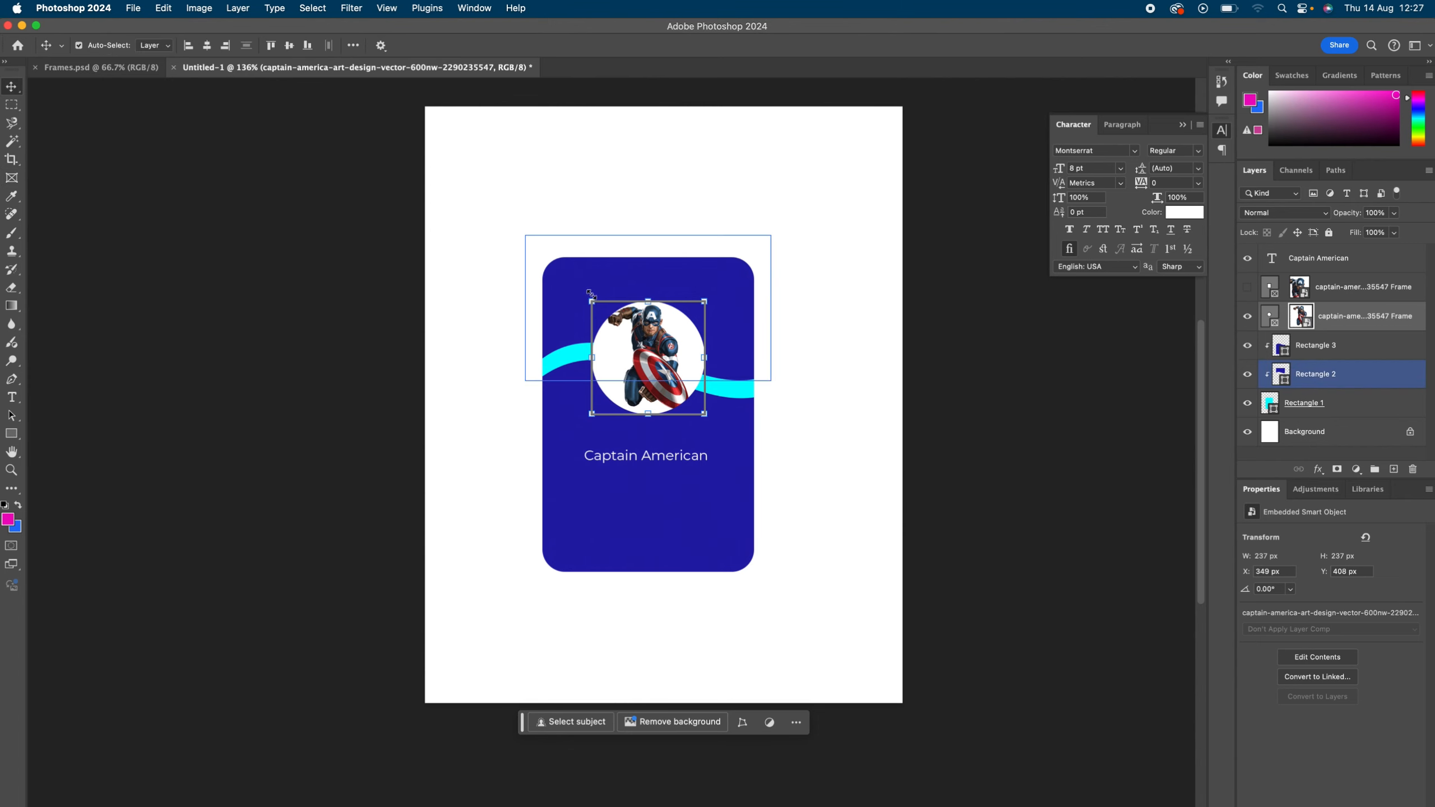
# Step: Scale the Captain America image inside the circular frame to about 457 × 457 px and position its head and shoulders within the circle
pyautogui.press('super+t')
pyautogui.moveTo(590, 293); pyautogui.dragTo(525, 244)
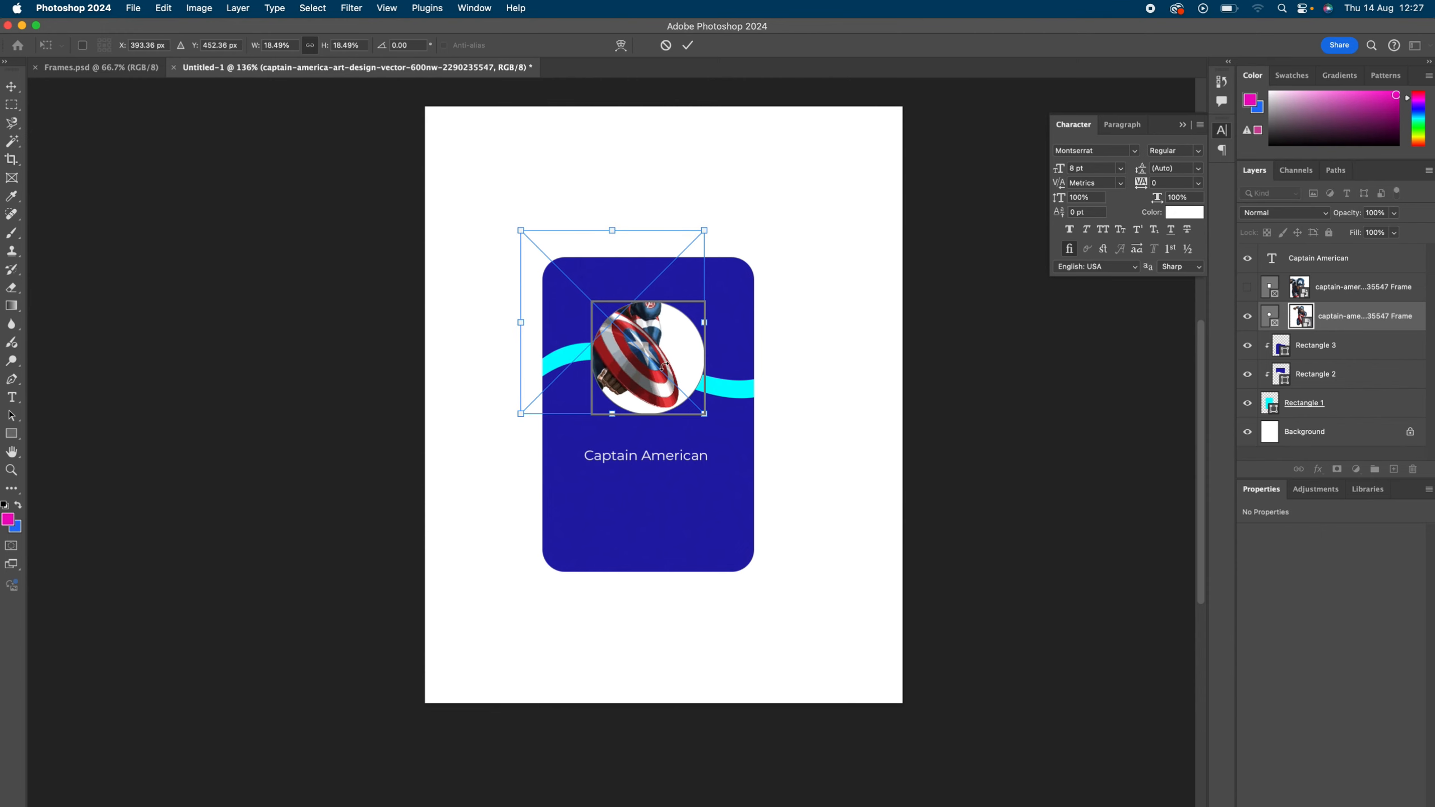
pyautogui.moveTo(651, 363); pyautogui.dragTo(677, 434)
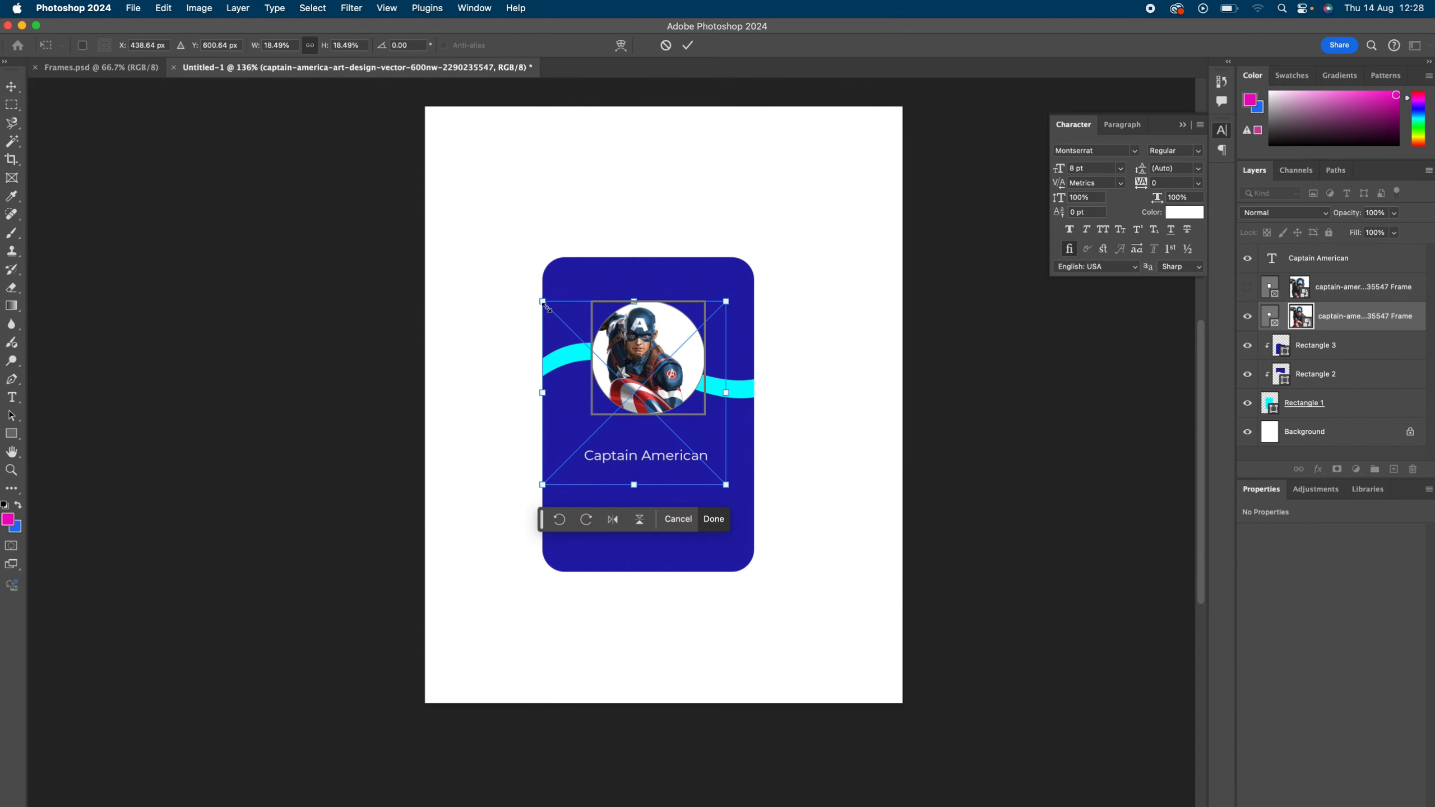
pyautogui.moveTo(542, 301); pyautogui.dragTo(508, 267)
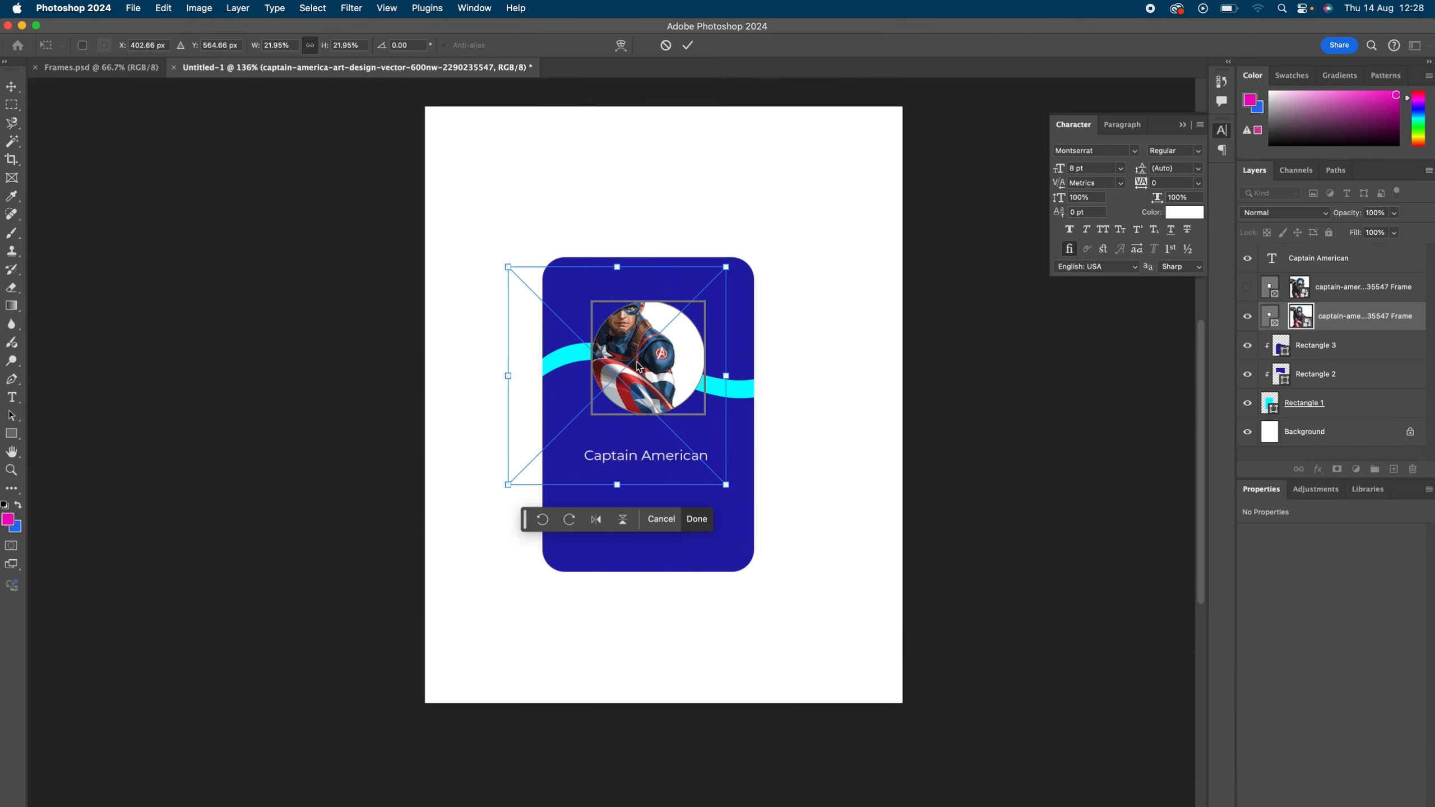
pyautogui.moveTo(644, 369); pyautogui.dragTo(660, 400)
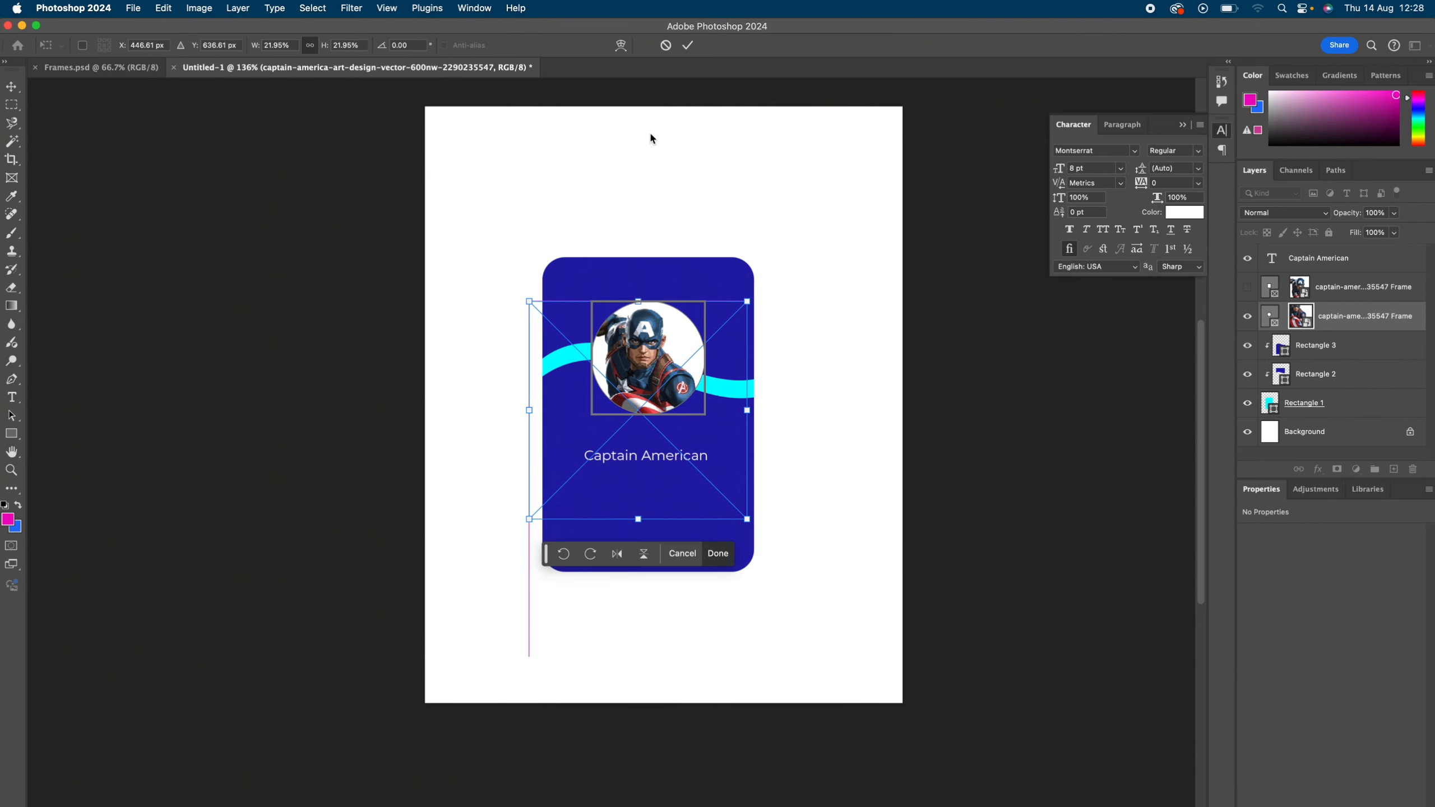
pyautogui.click(687, 46)
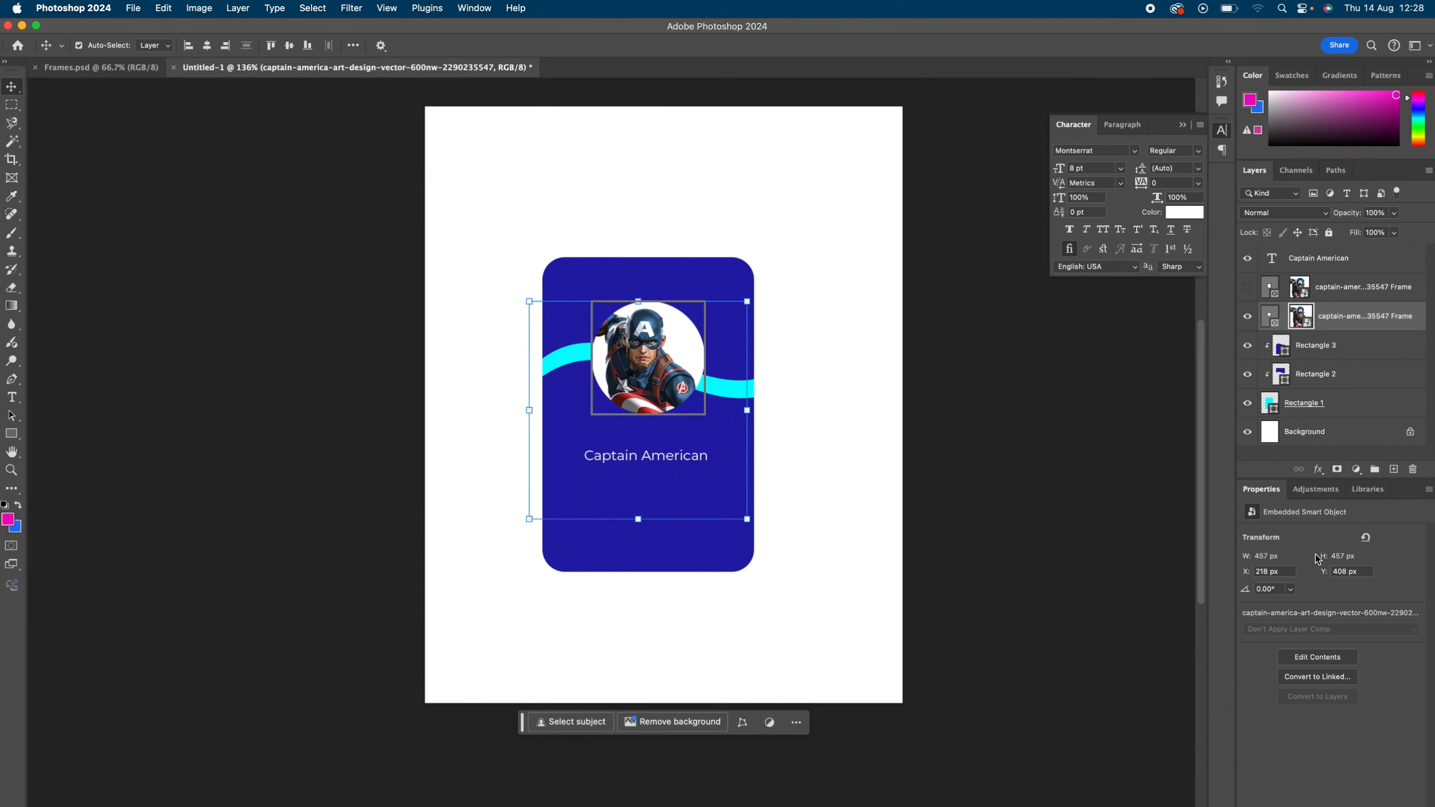
# Step: Give the circular frame a 5 px cyan stroke
pyautogui.moveTo(1345, 320)
pyautogui.mouseDown()
pyautogui.moveTo(1340, 401)
pyautogui.moveTo(1361, 342)
pyautogui.moveTo(1340, 325)
pyautogui.mouseUp()
pyautogui.click(1274, 319)
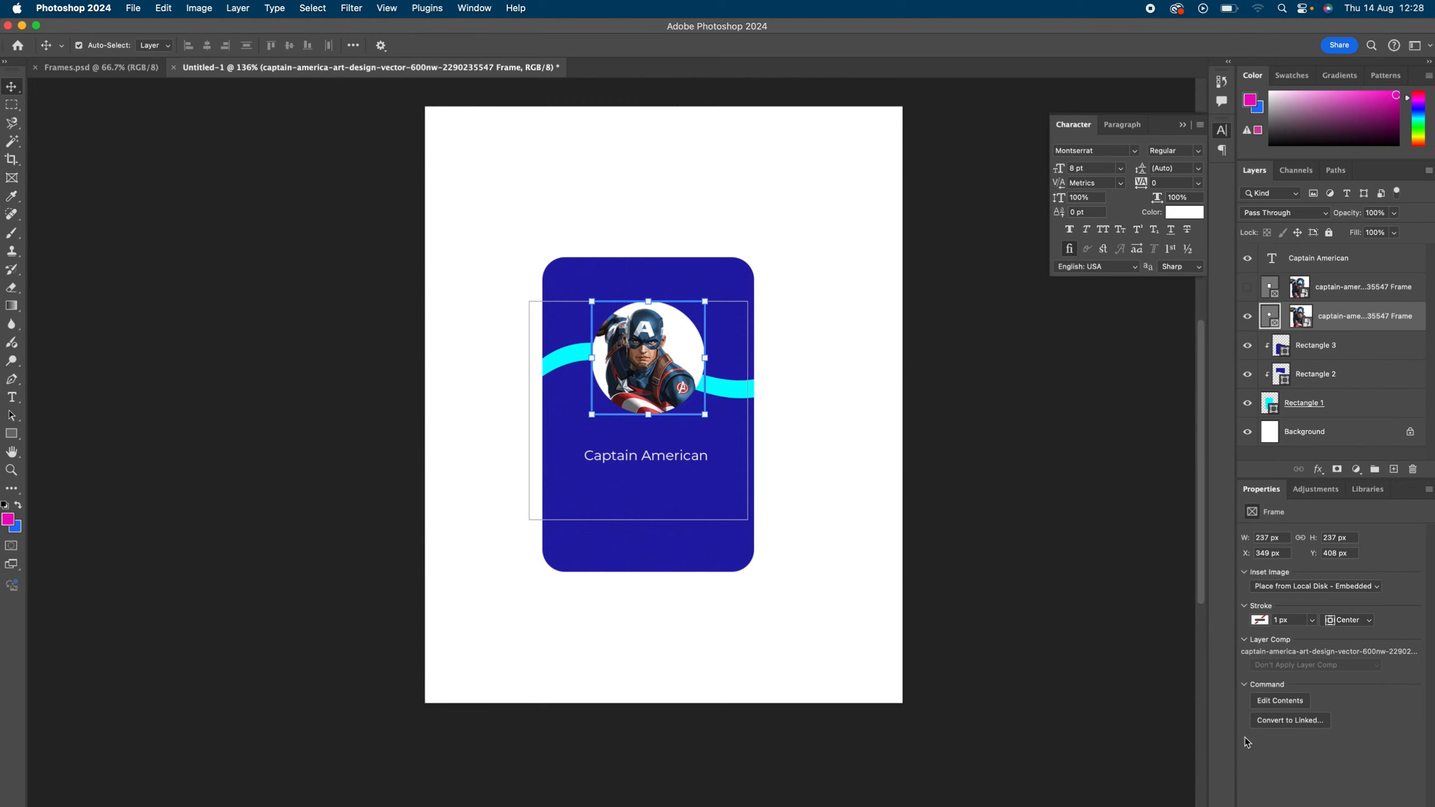
pyautogui.click(1260, 620)
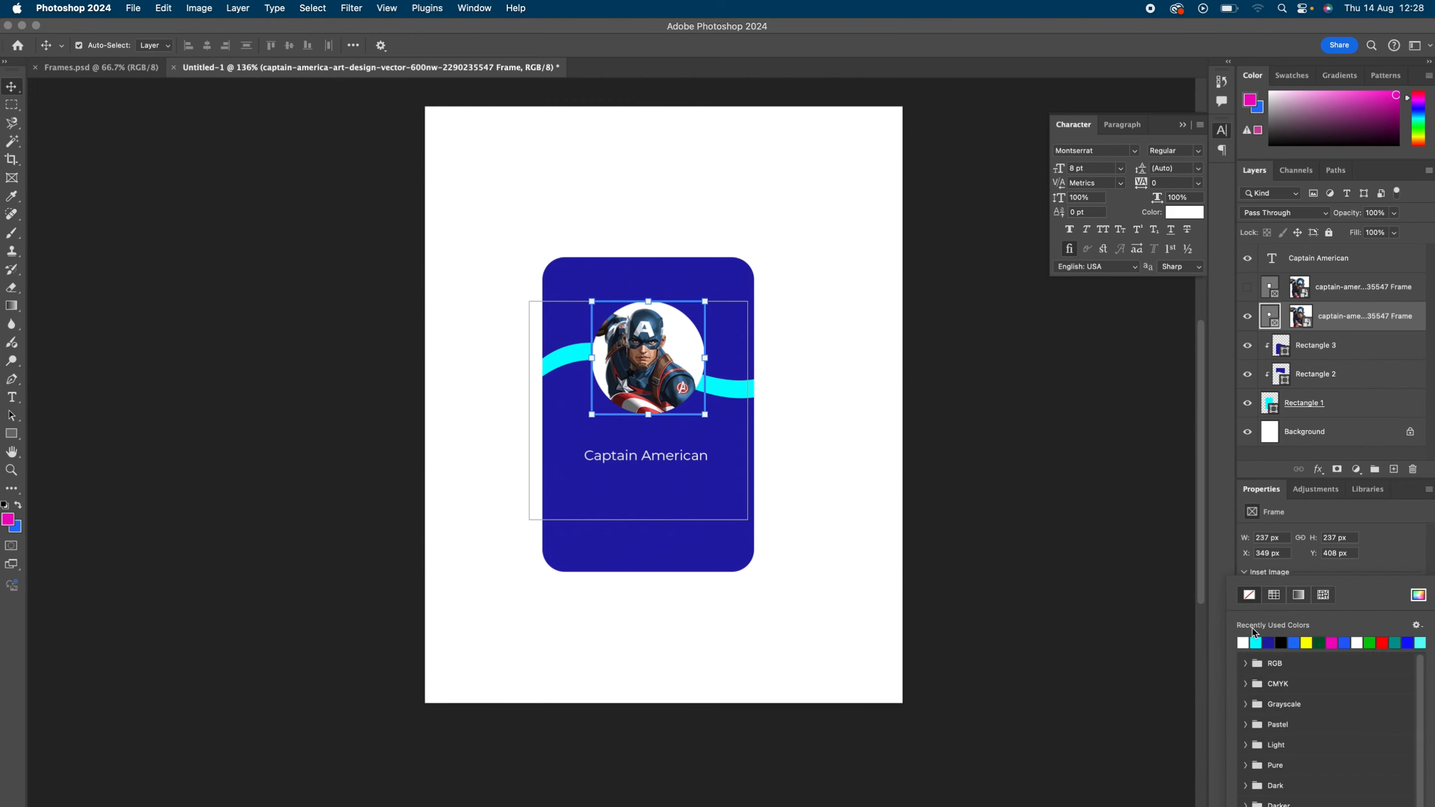
pyautogui.click(1256, 642)
pyautogui.click(1391, 563)
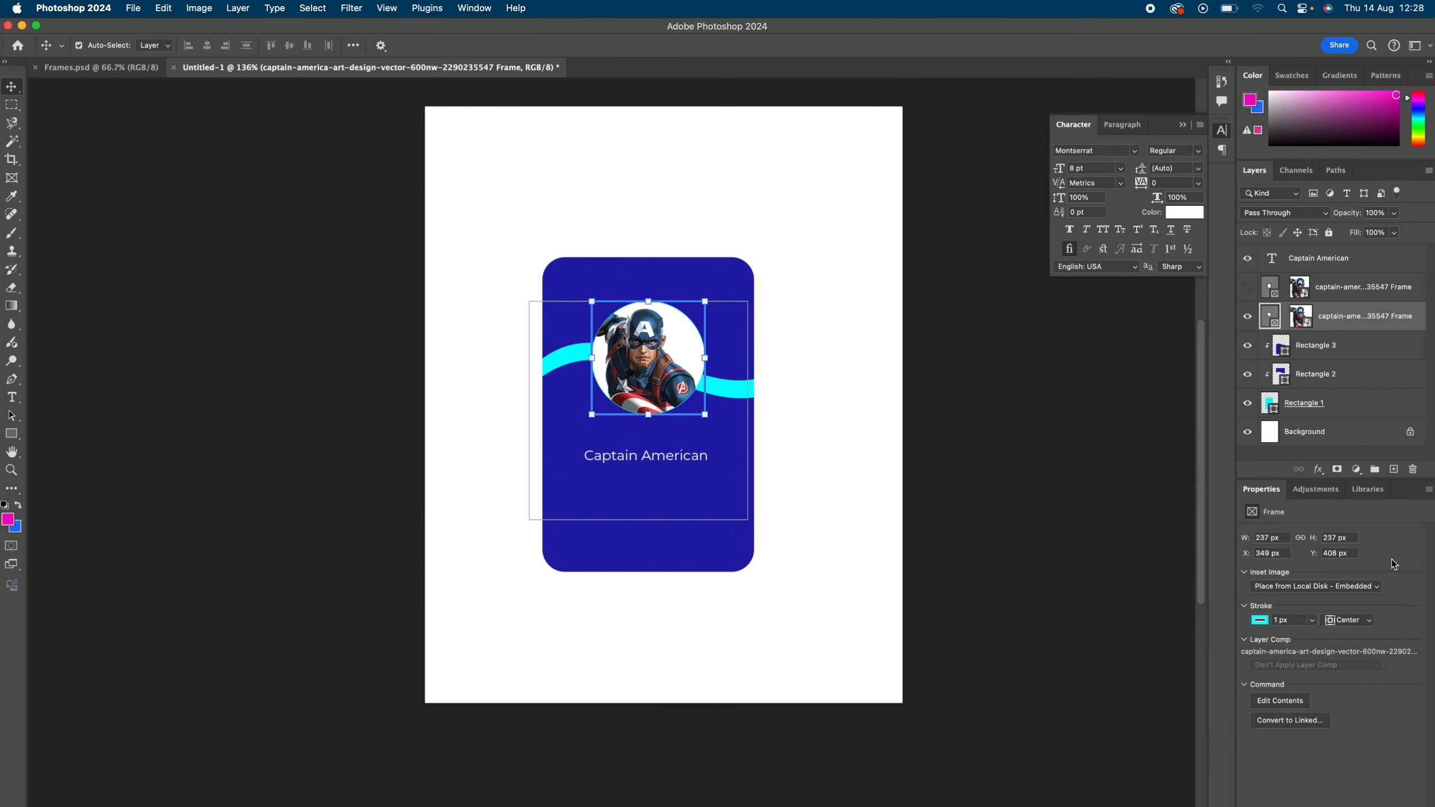
pyautogui.click(1297, 620)
pyautogui.write('5')
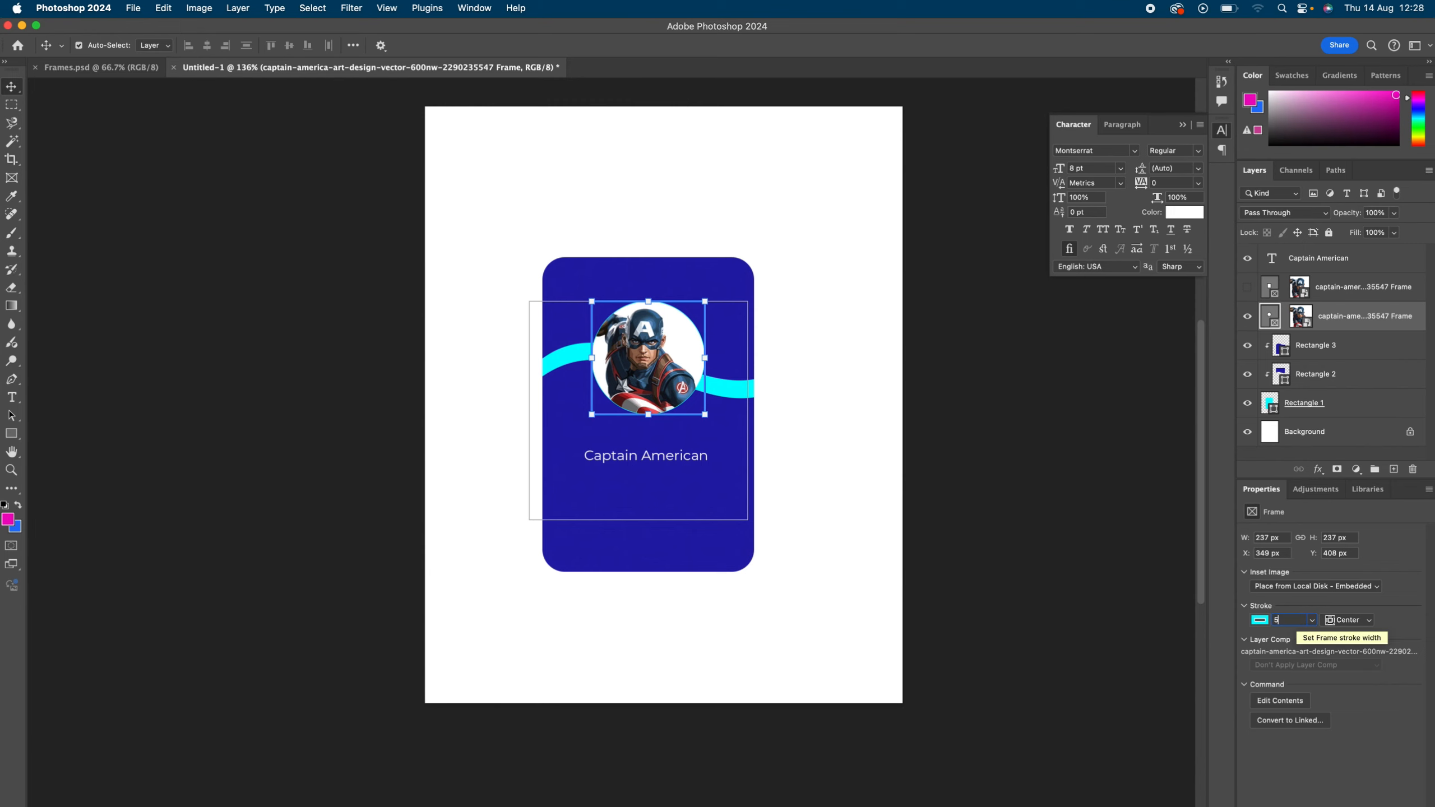
pyautogui.press('Return')
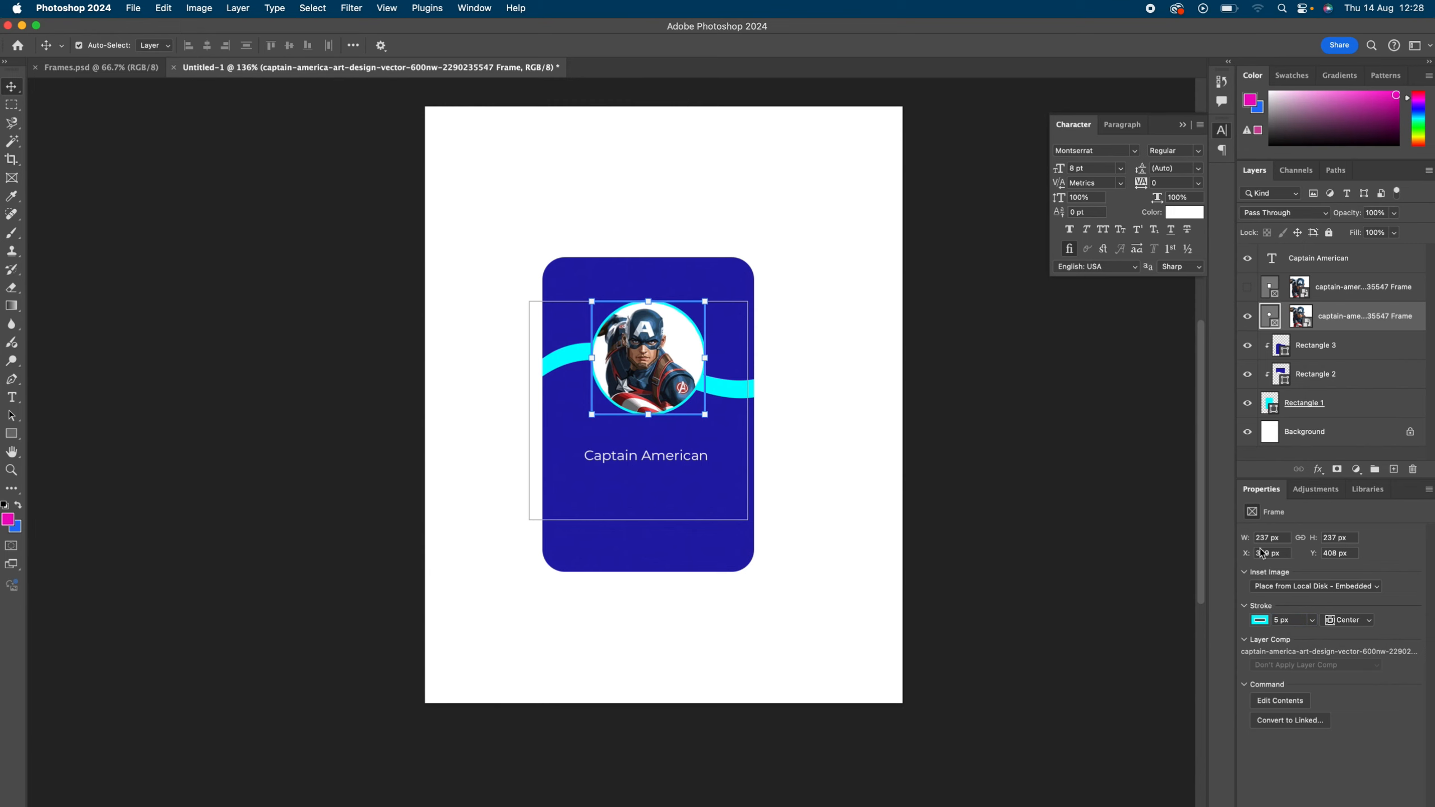
# Step: Deselect the frame and examine the finished card together with the text, frame and rectangle layers it is built from
pyautogui.click(816, 386)
pyautogui.click(640, 423)
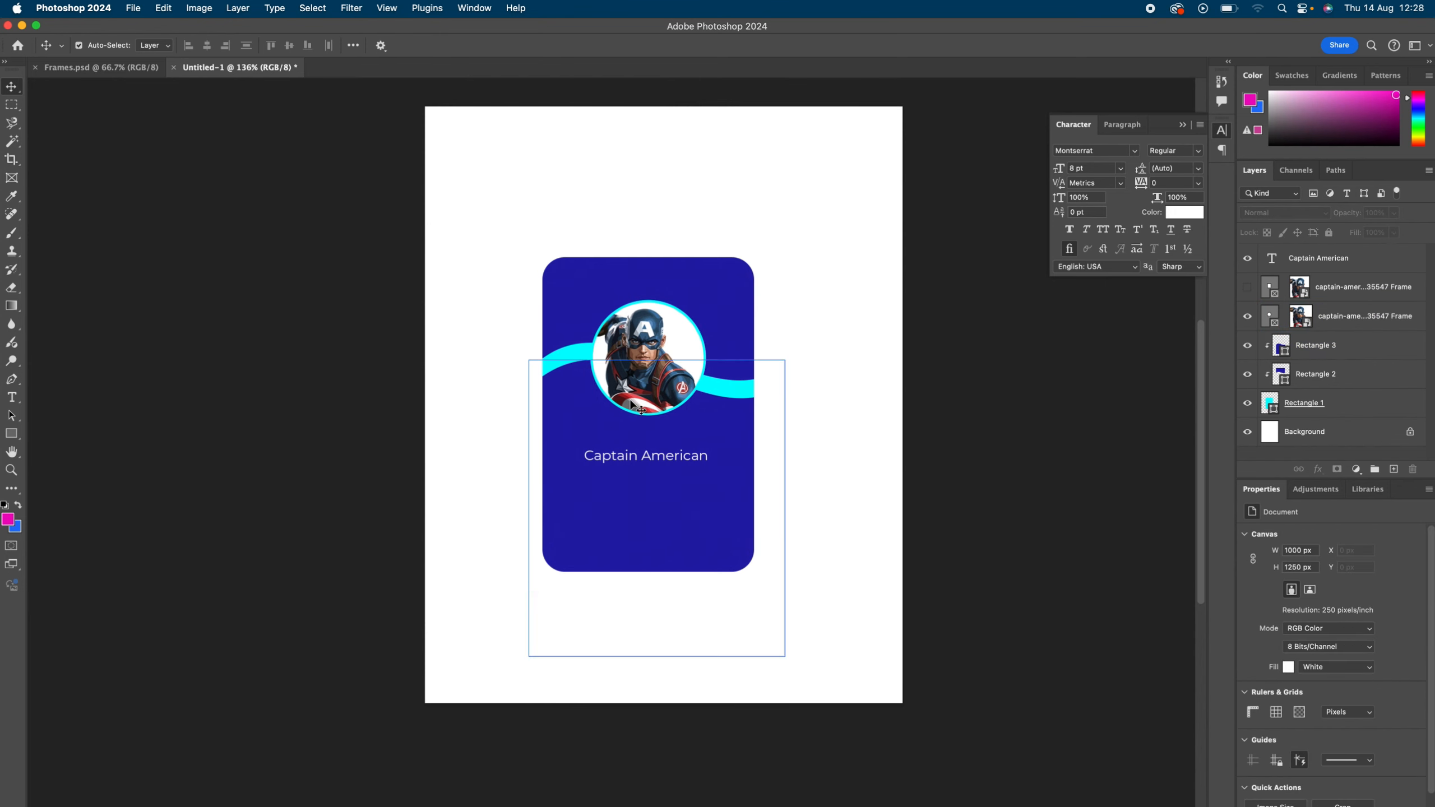
pyautogui.click(714, 417)
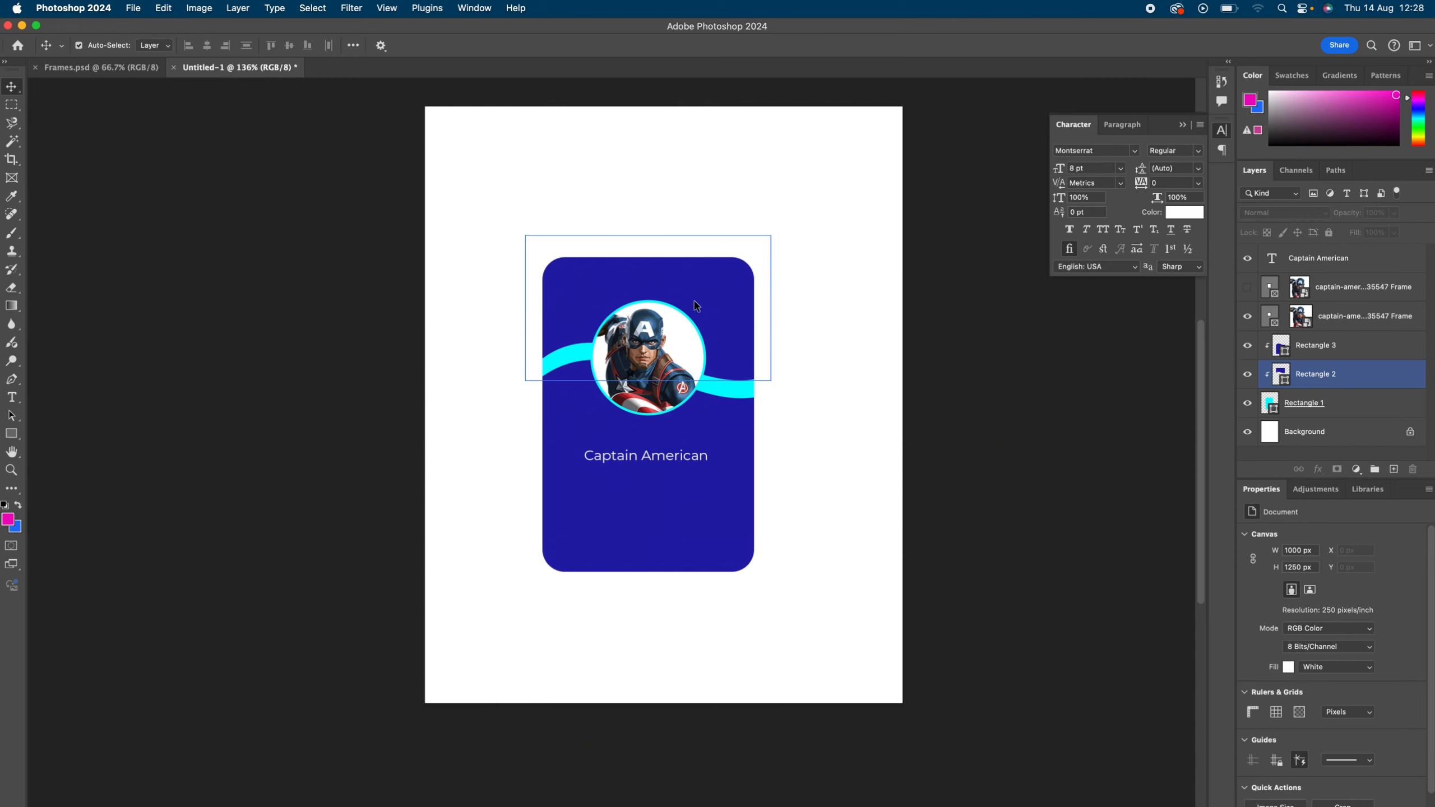
pyautogui.click(620, 515)
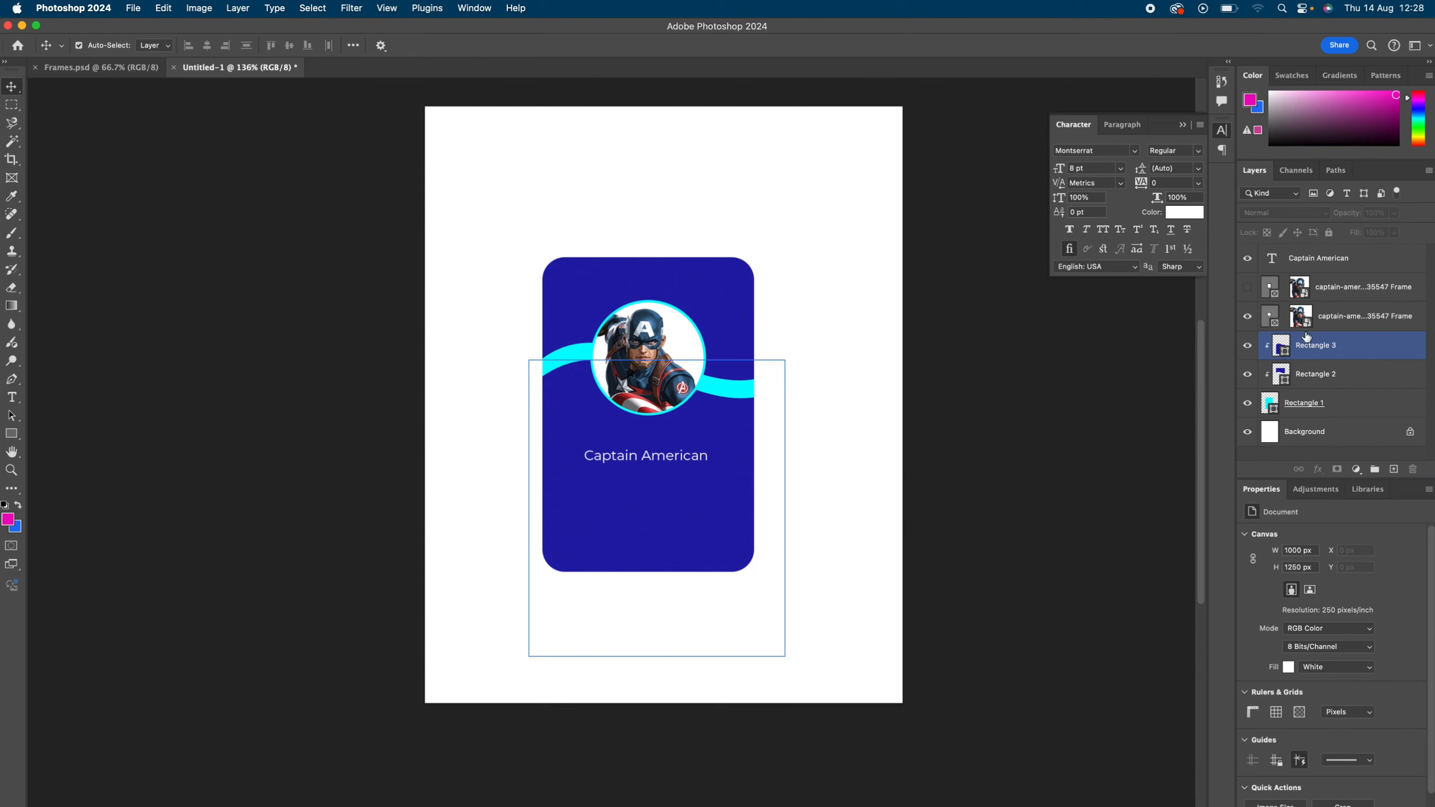
pyautogui.click(1276, 378)
pyautogui.click(1295, 401)
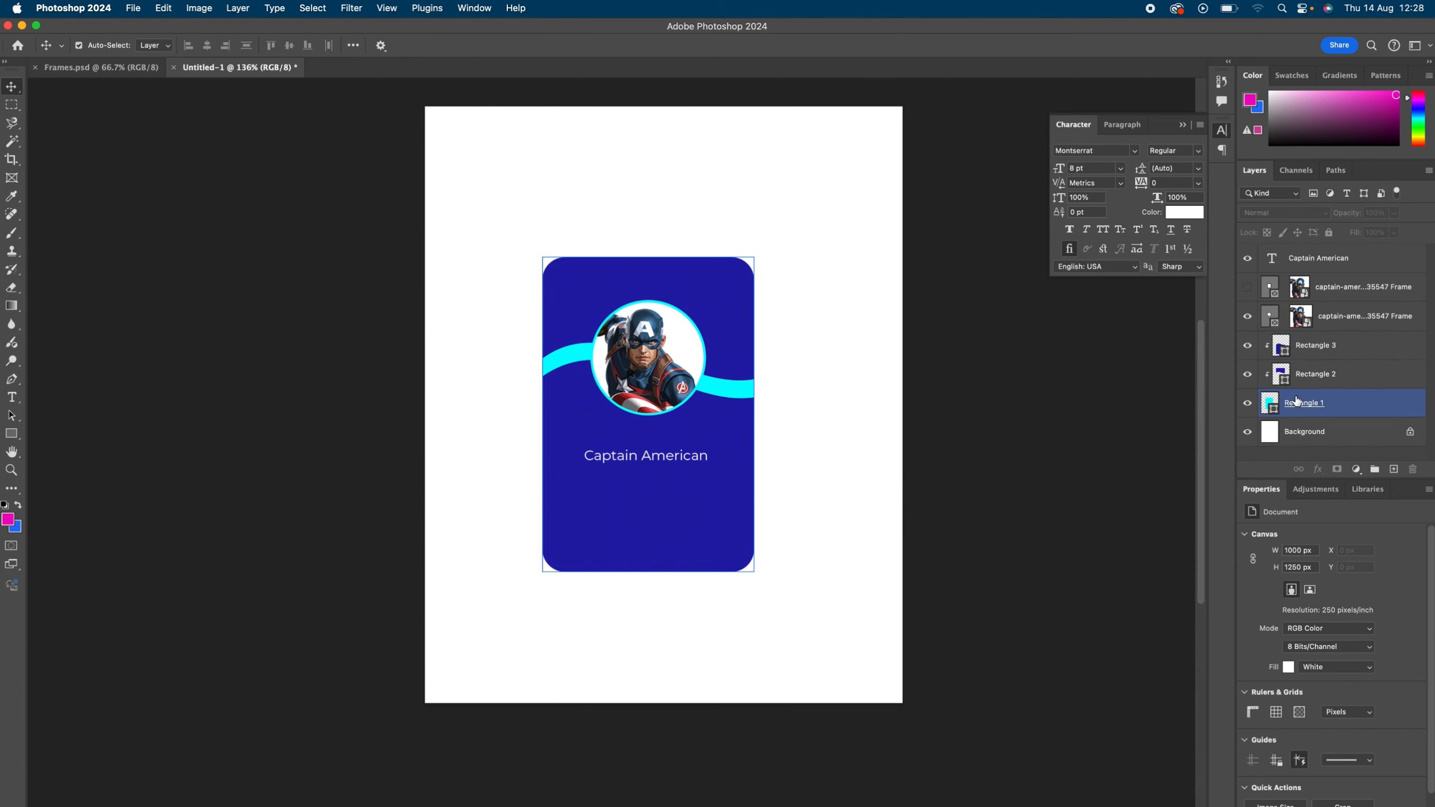
pyautogui.click(1312, 378)
pyautogui.click(1306, 405)
pyautogui.click(1310, 375)
pyautogui.click(1316, 316)
pyautogui.click(1316, 258)
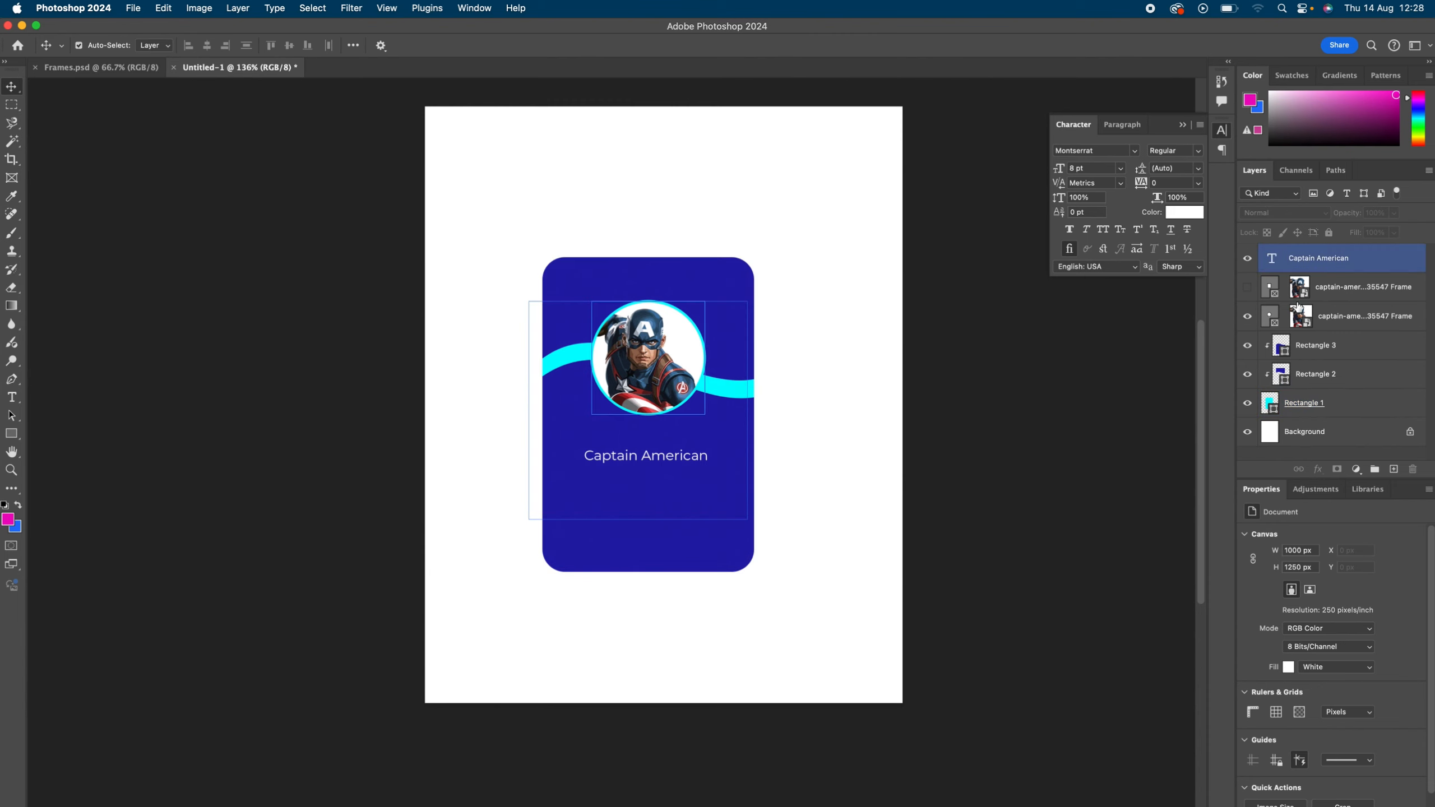
pyautogui.click(1316, 316)
pyautogui.click(846, 408)
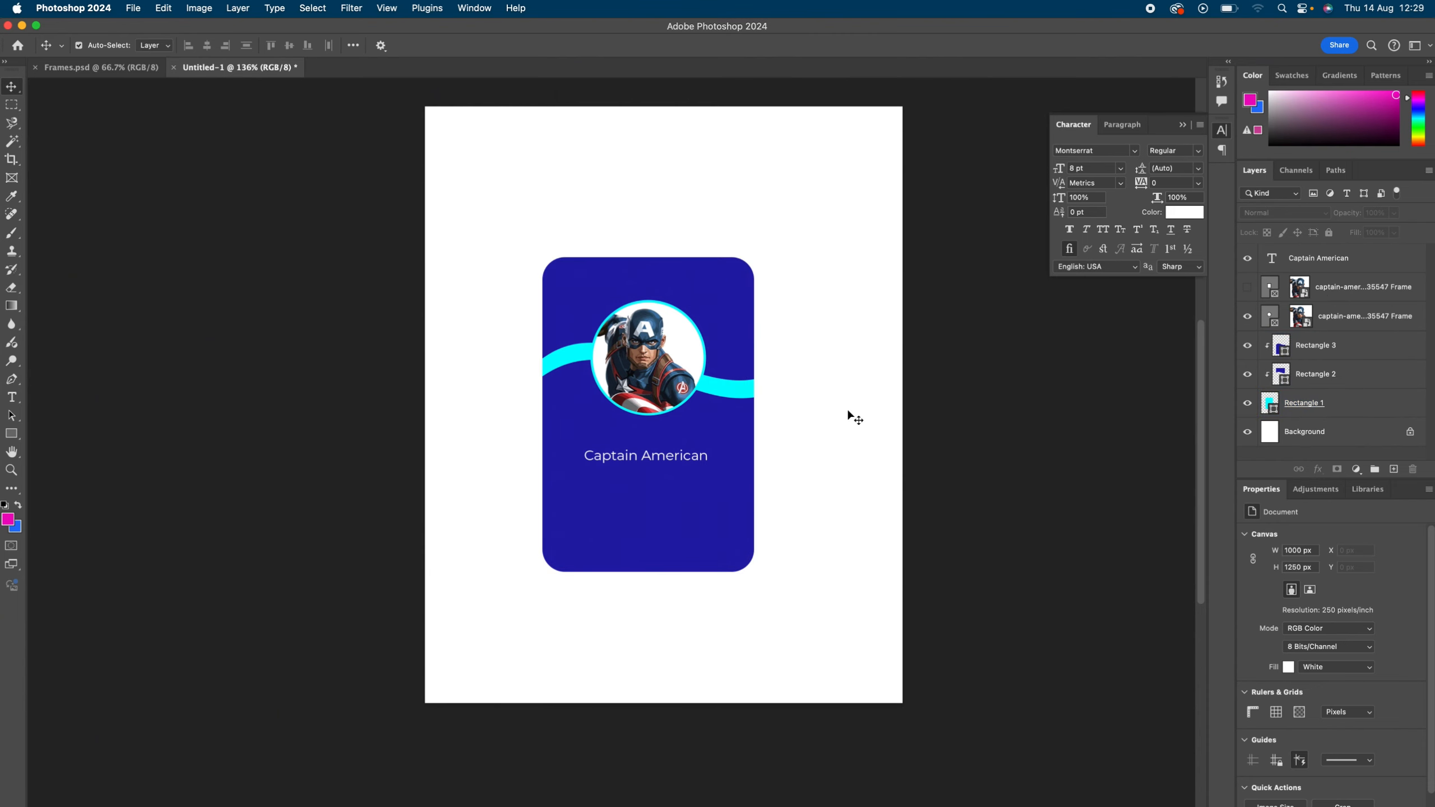
pyautogui.click(713, 478)
pyautogui.click(492, 487)
pyautogui.click(679, 536)
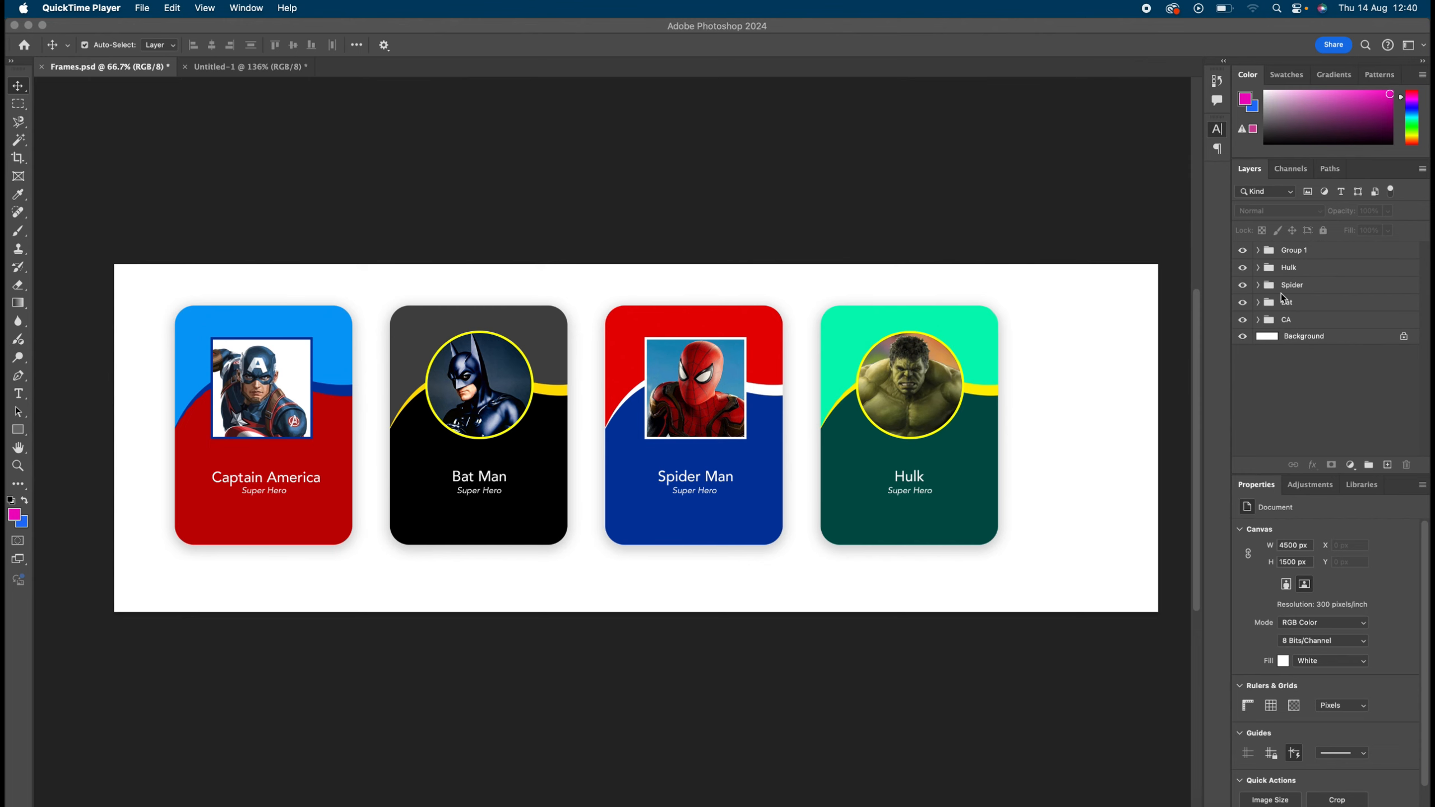
# Step: Examine the CA, Bat, Spider and Hulk layer groups in Frames.psd, expanding and collapsing the CA group
pyautogui.click(1258, 321)
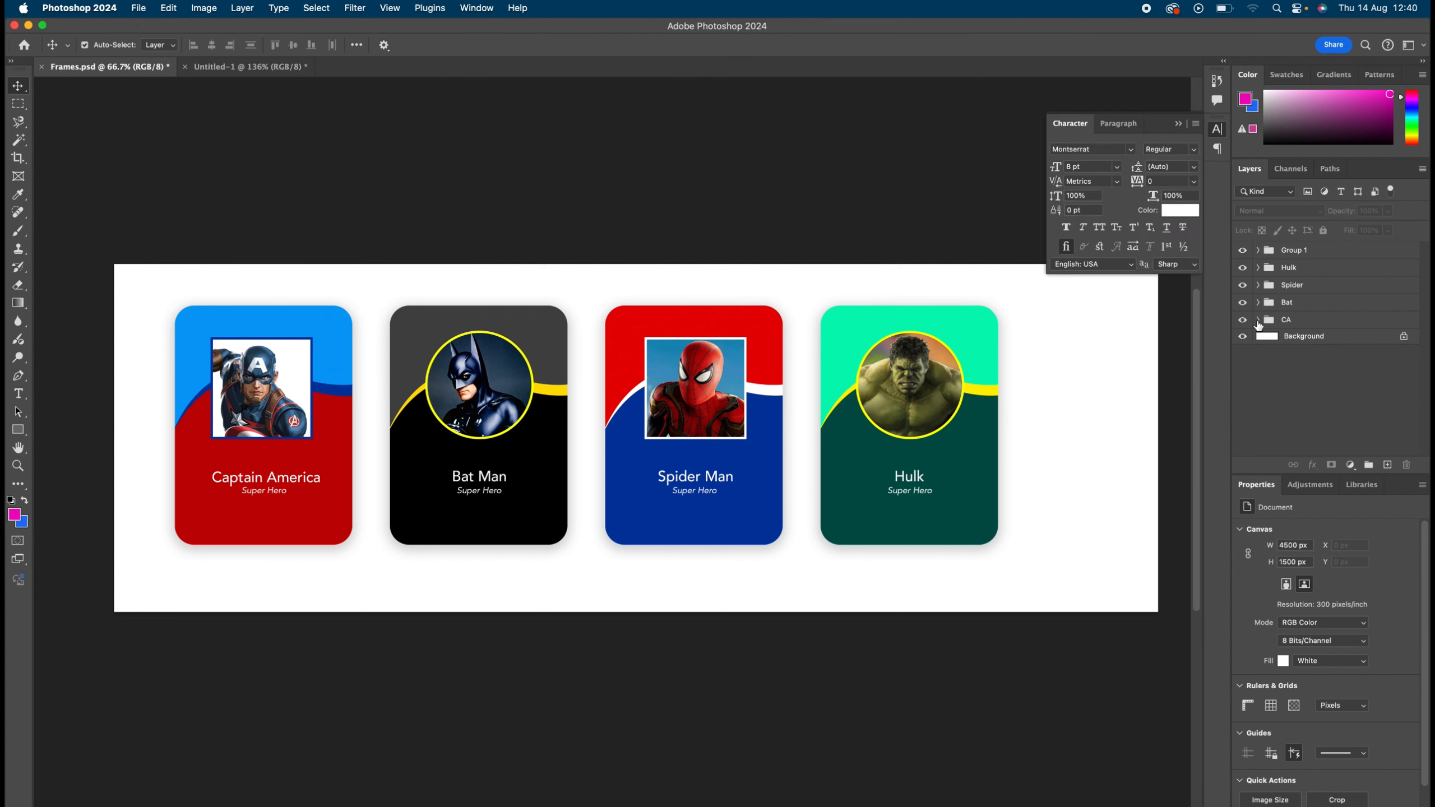
pyautogui.click(1259, 321)
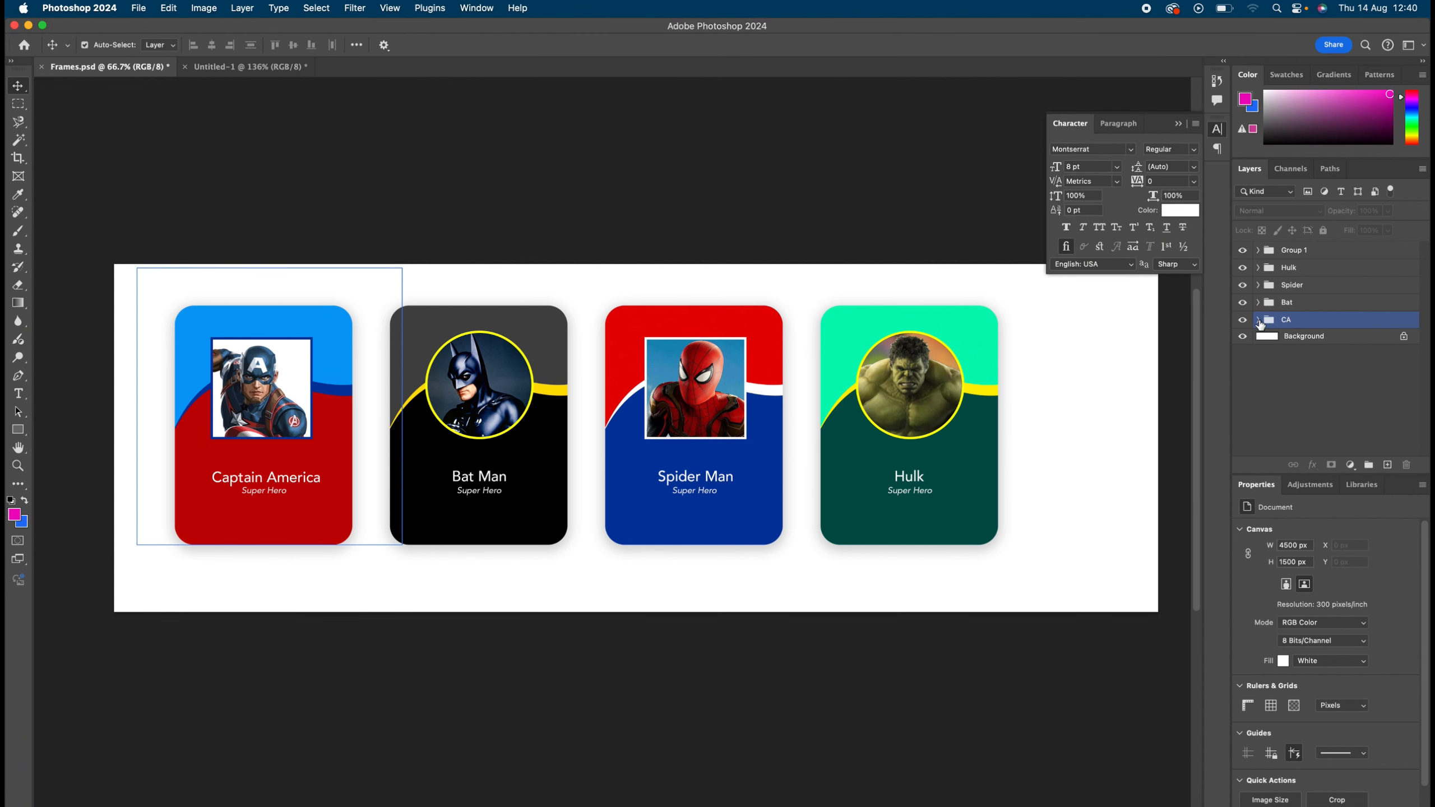
pyautogui.click(1259, 320)
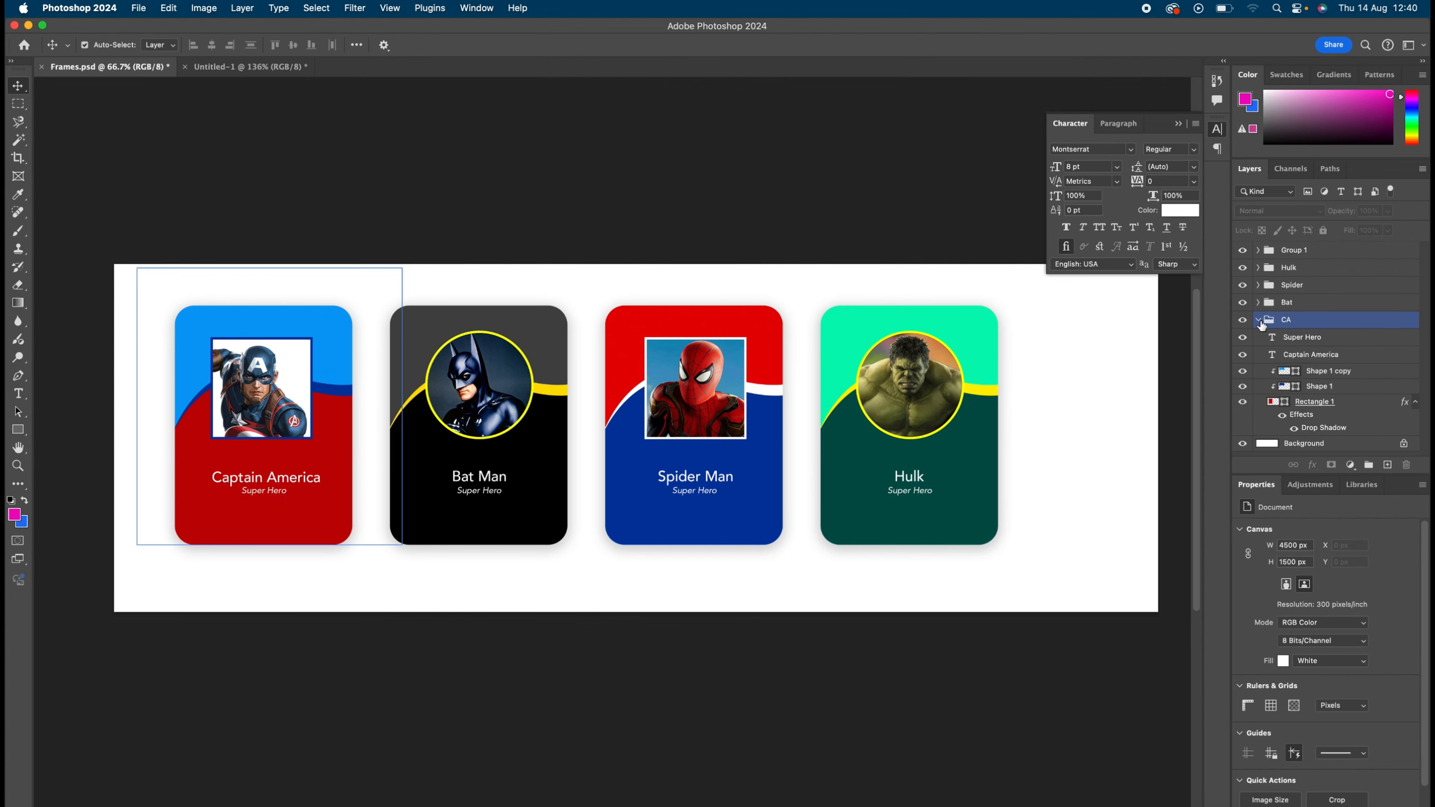
pyautogui.click(1260, 321)
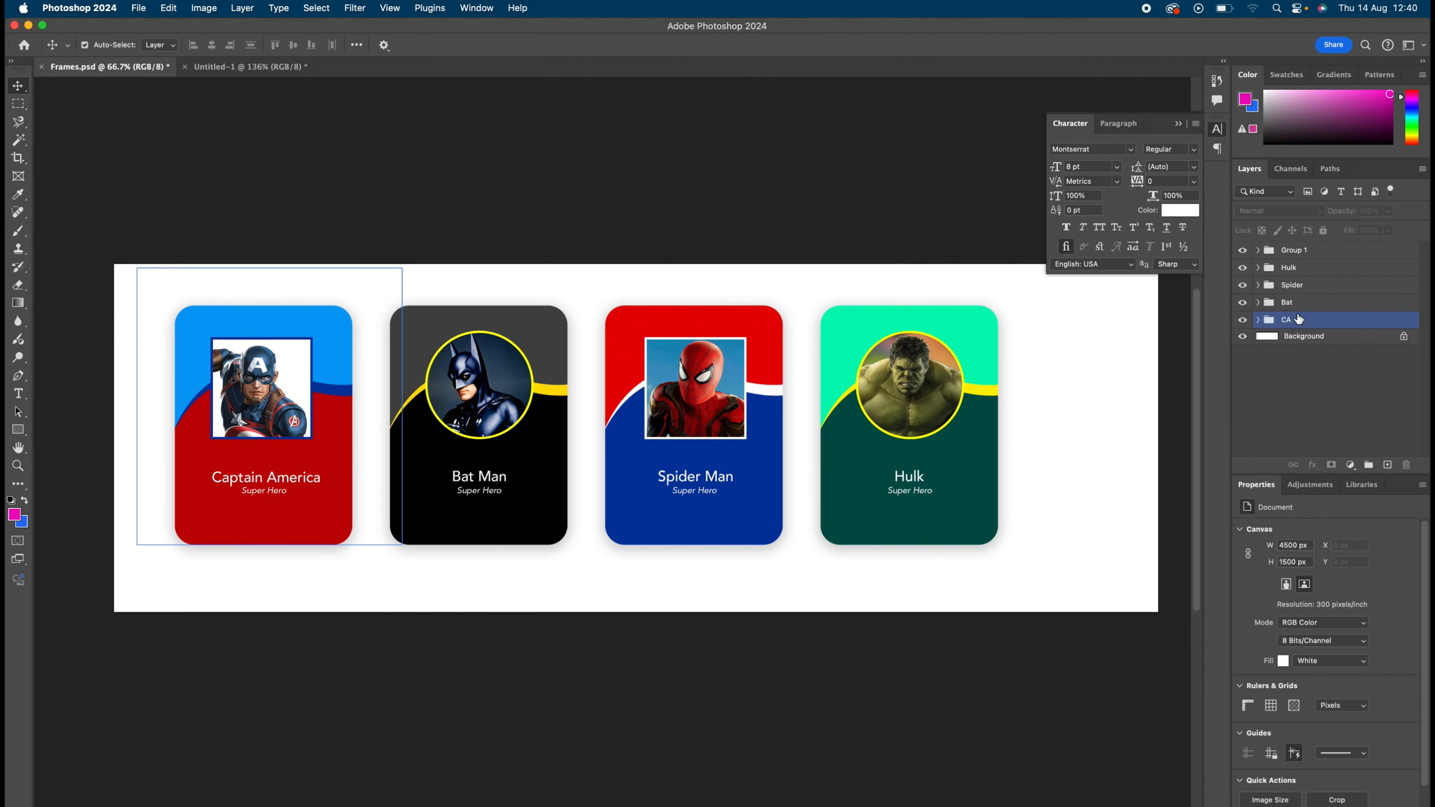
pyautogui.click(1291, 304)
pyautogui.click(1295, 285)
pyautogui.click(1296, 269)
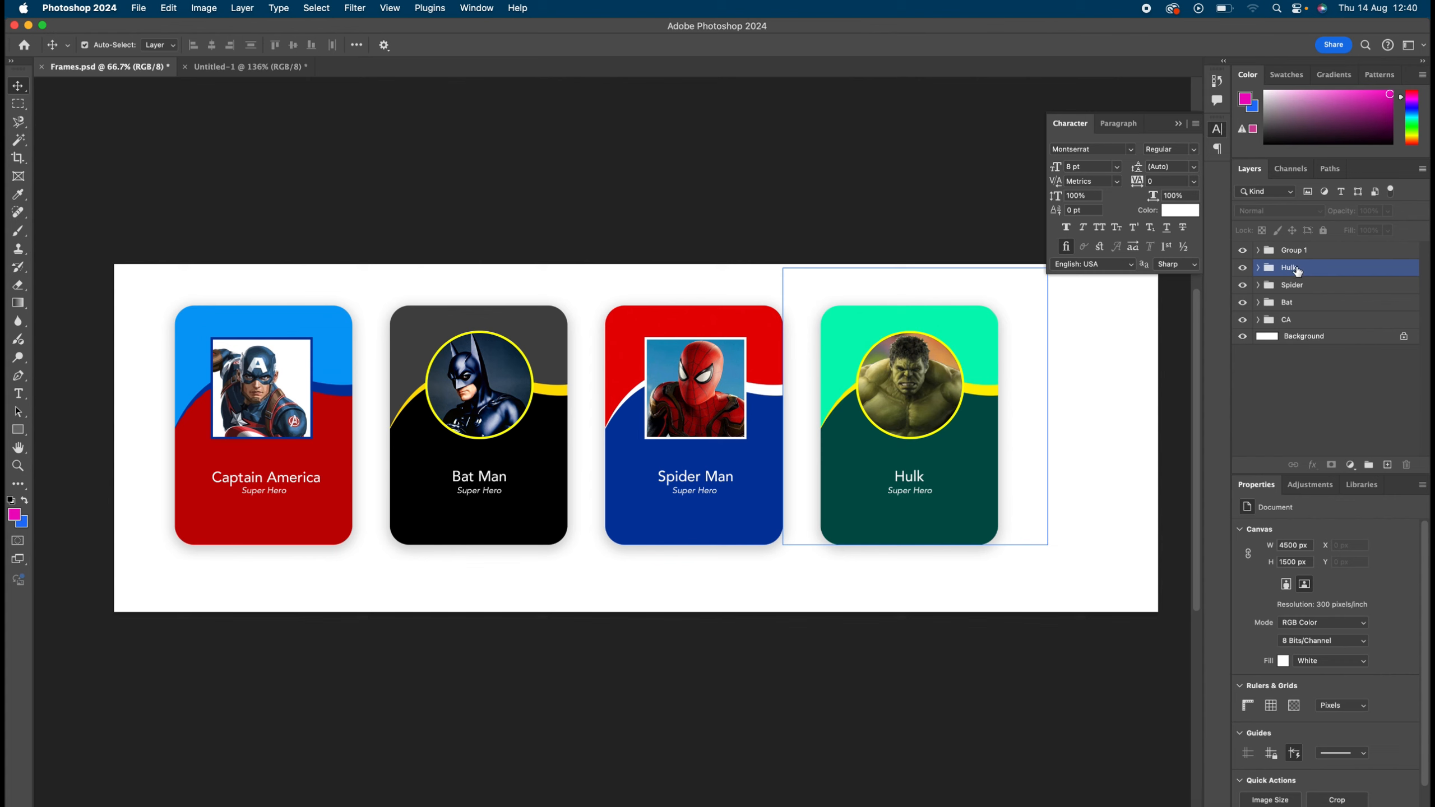
pyautogui.click(1299, 305)
pyautogui.click(757, 191)
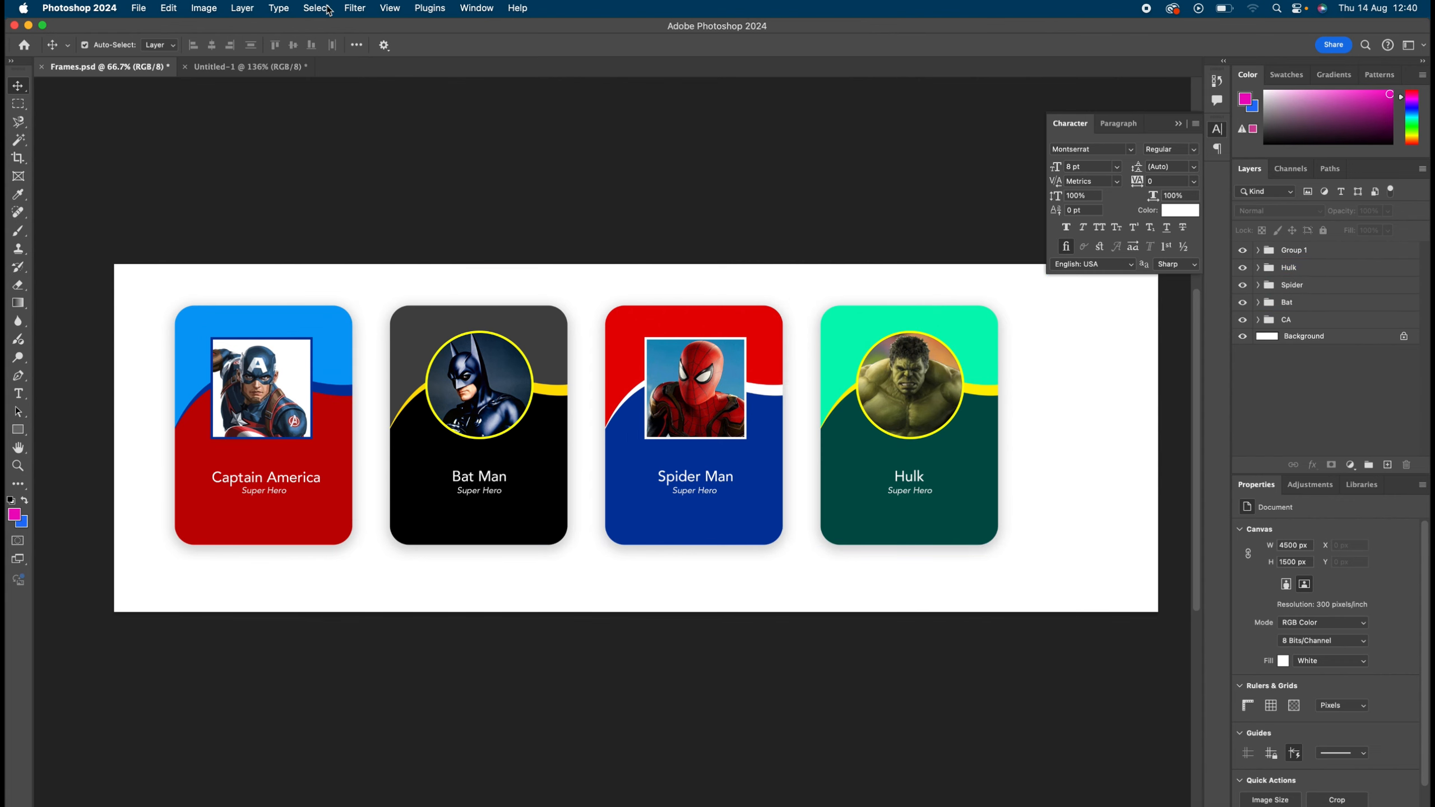
# Step: Switch back to the Untitled-1 document and examine the Rectangle 1, 2 and 3 layers of the card
pyautogui.click(226, 64)
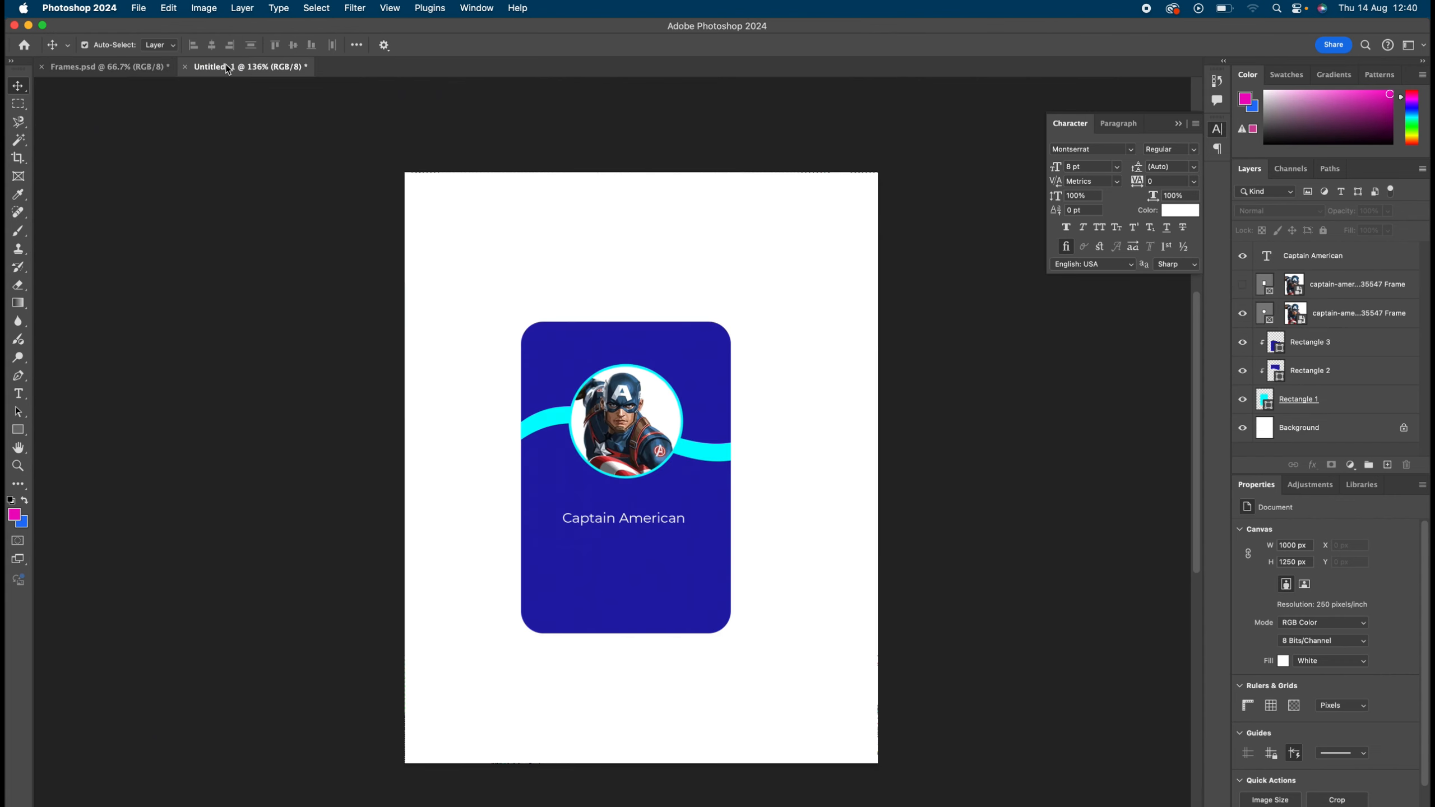
pyautogui.click(726, 403)
pyautogui.scroll(-2, 727, 403)
pyautogui.click(727, 402)
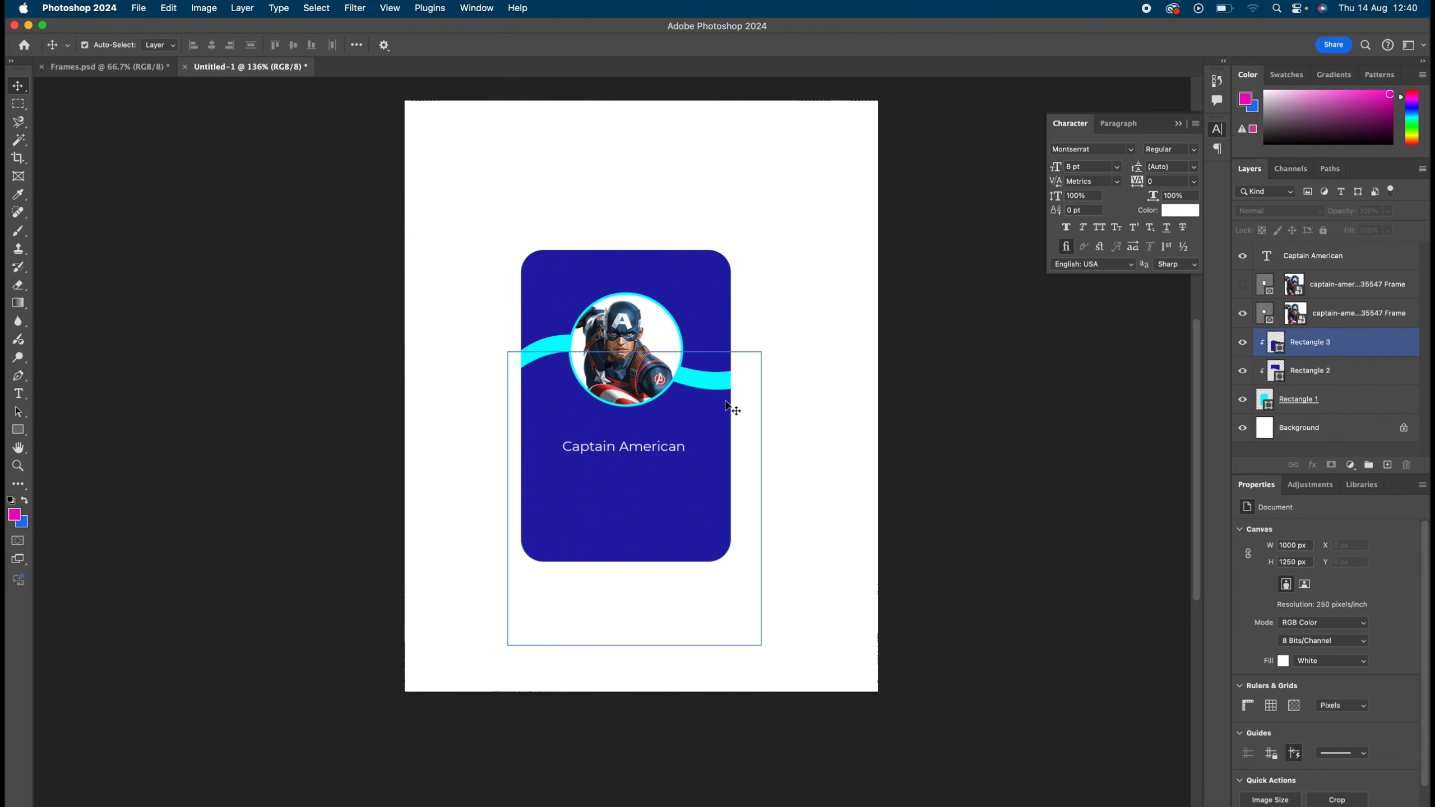
pyautogui.click(1345, 372)
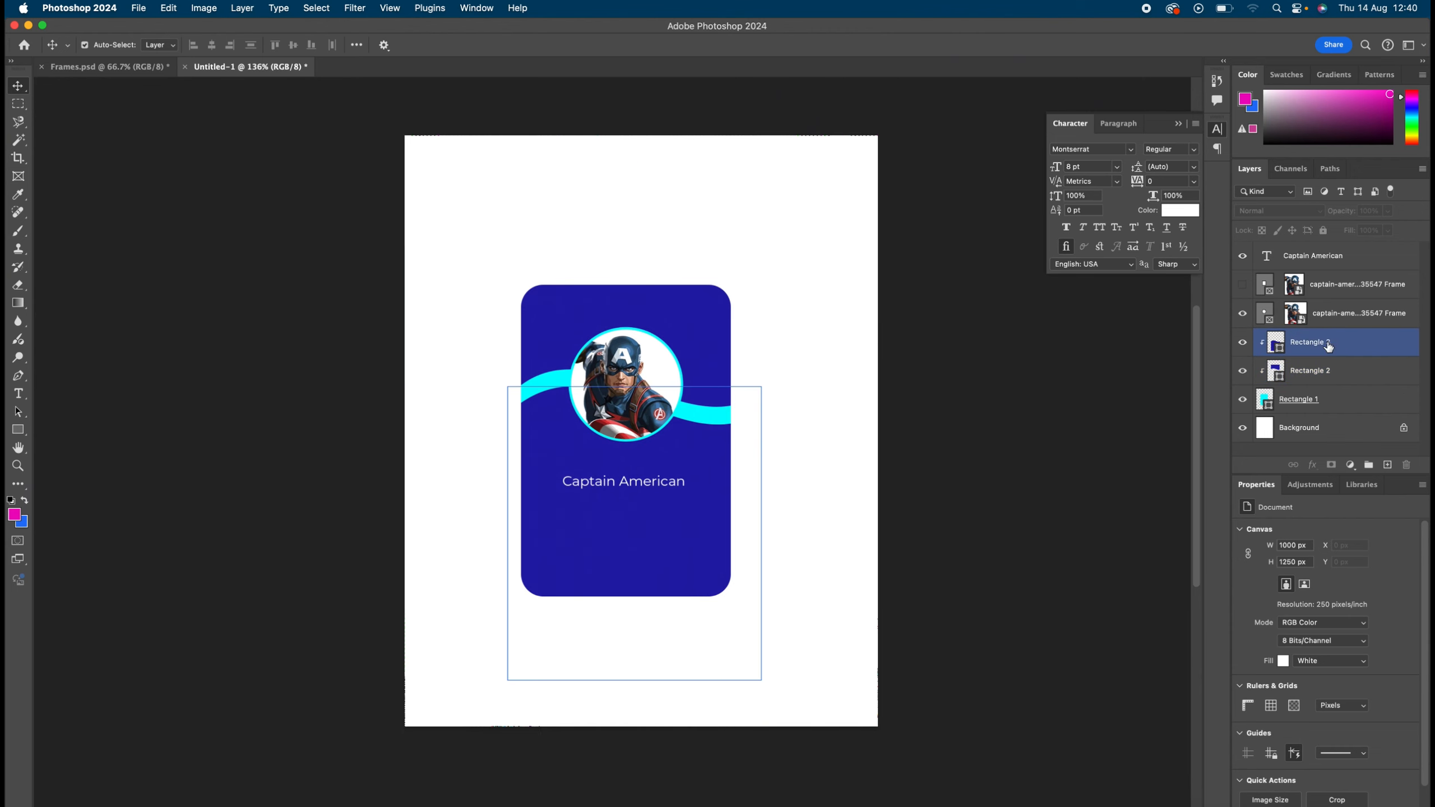
pyautogui.click(1289, 402)
pyautogui.keyDown('ctrl'); pyautogui.click(1299, 399); pyautogui.keyUp('ctrl')
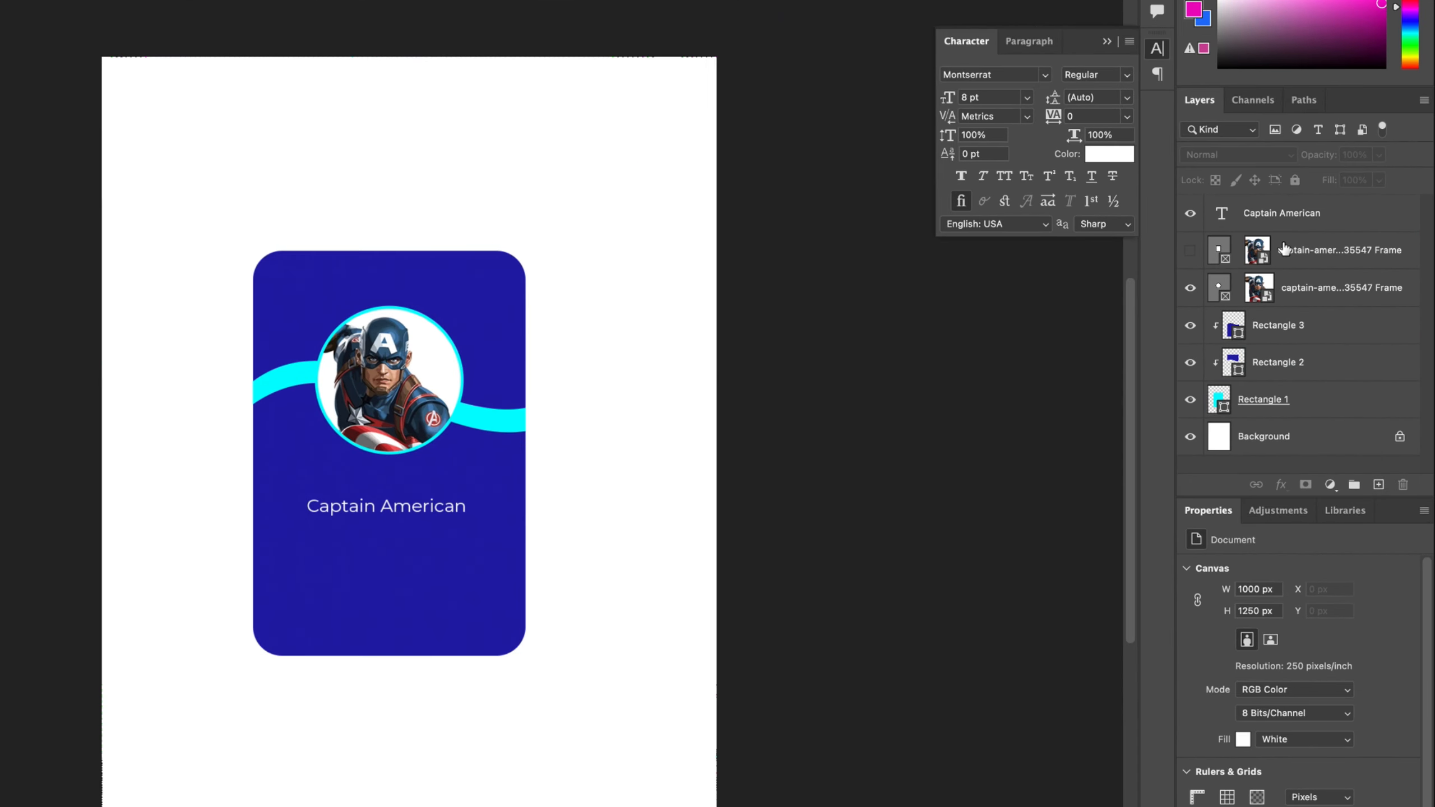
# Step: Select all card layers from Rectangle 1 up to the Captain American text and put them into one group
pyautogui.click(1310, 401)
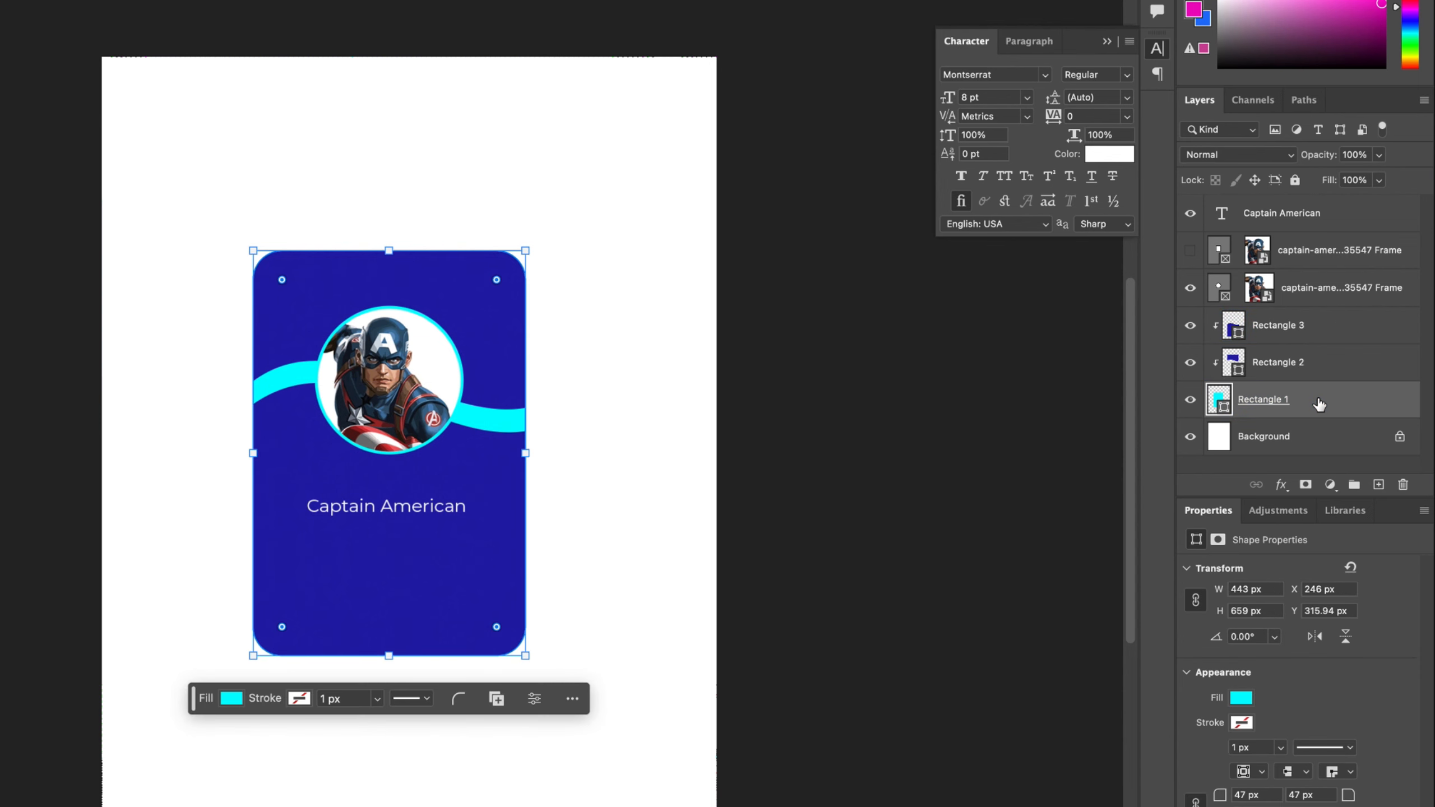
pyautogui.keyDown('shift'); pyautogui.click(1343, 371); pyautogui.keyUp('shift')
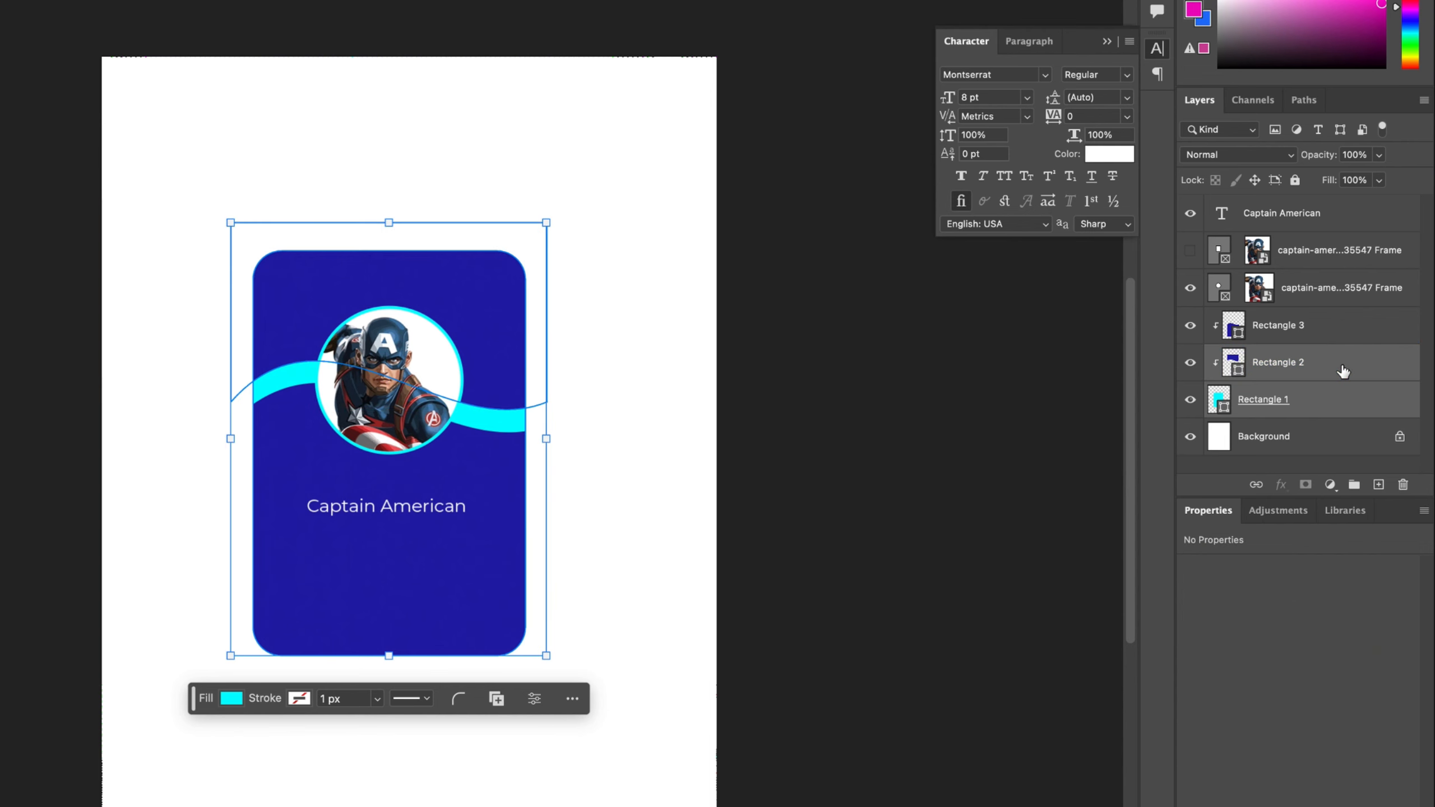
pyautogui.click(1345, 288)
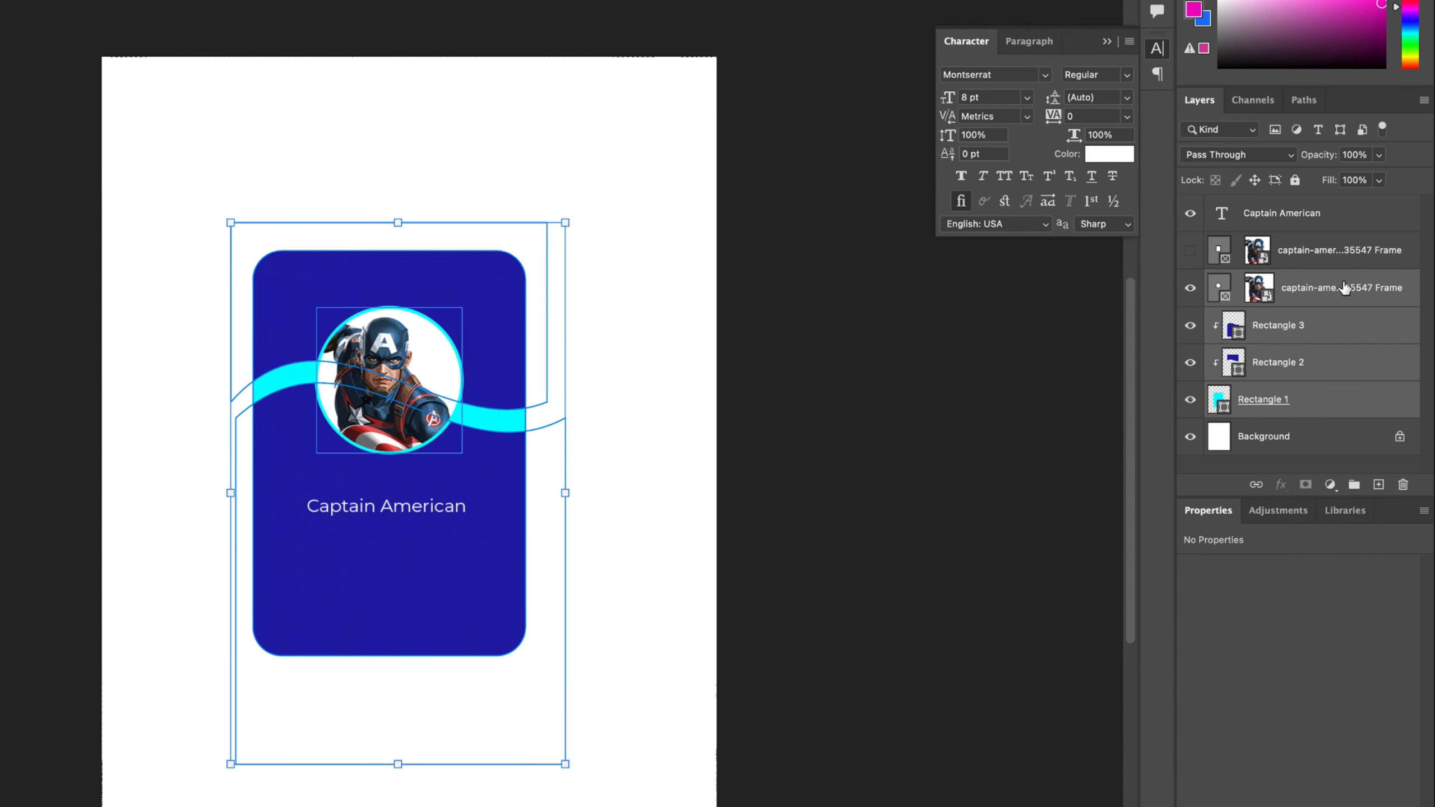
pyautogui.click(1345, 217)
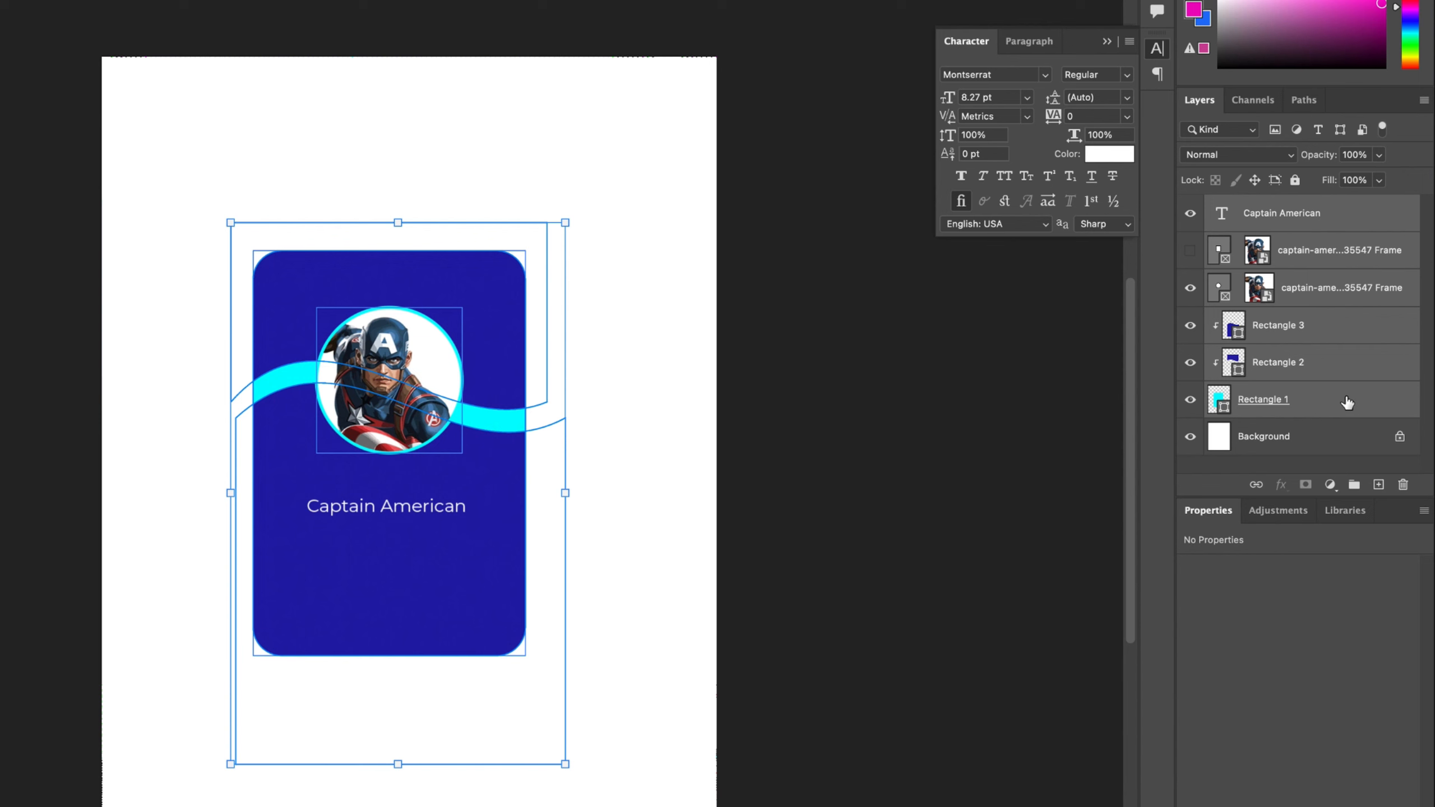
pyautogui.click(1347, 403)
pyautogui.click(1349, 218)
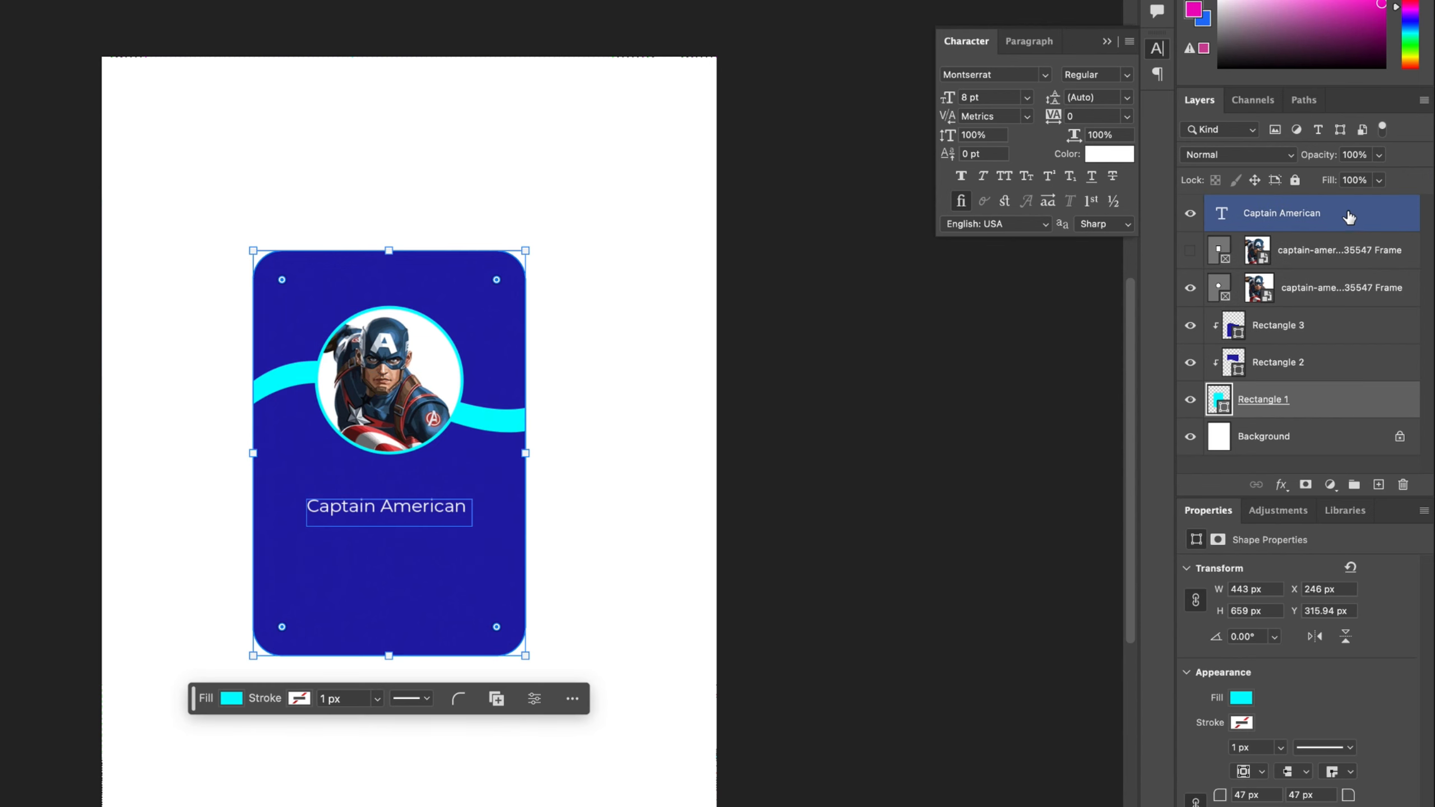
pyautogui.keyDown('shift'); pyautogui.click(1349, 216); pyautogui.keyUp('shift')
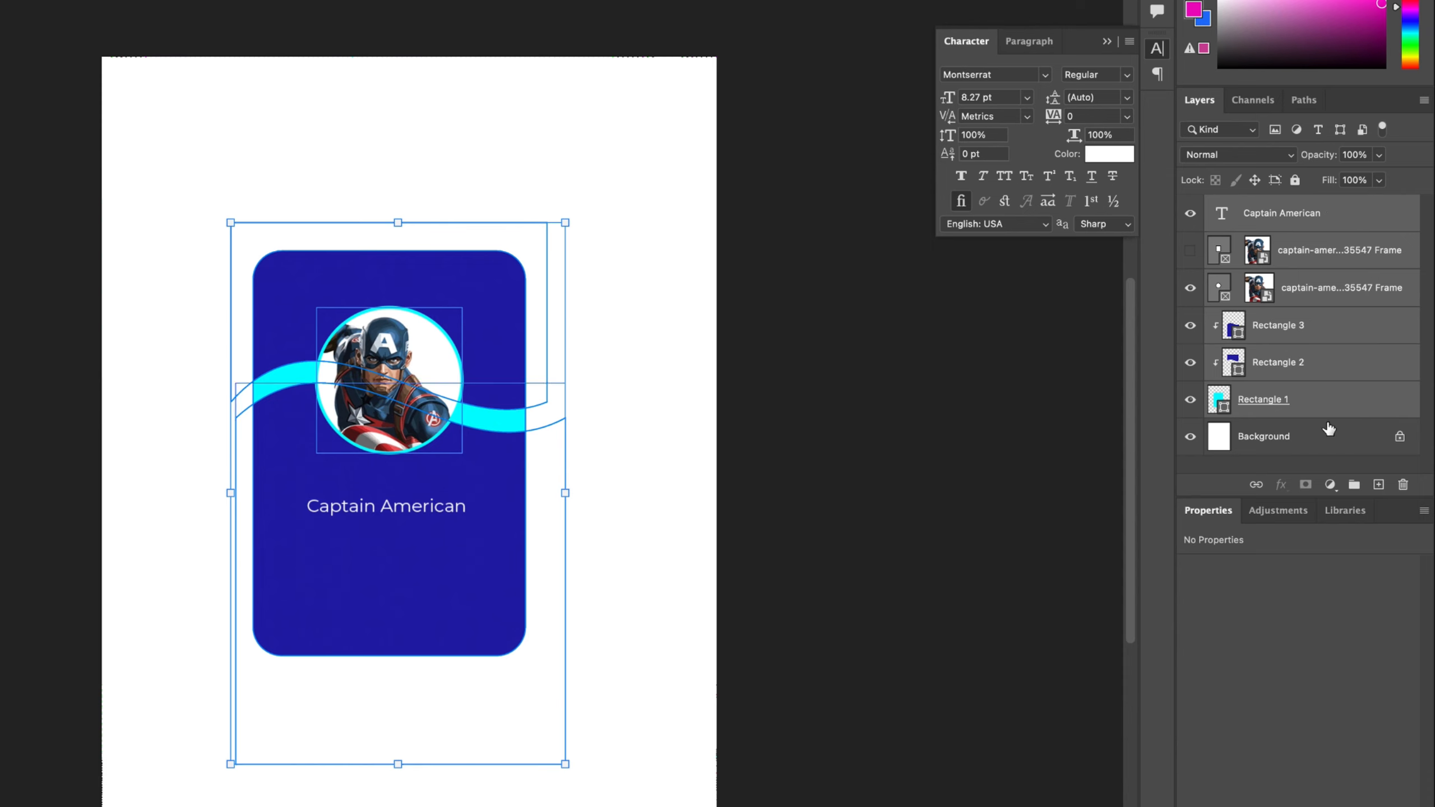
pyautogui.click(1354, 484)
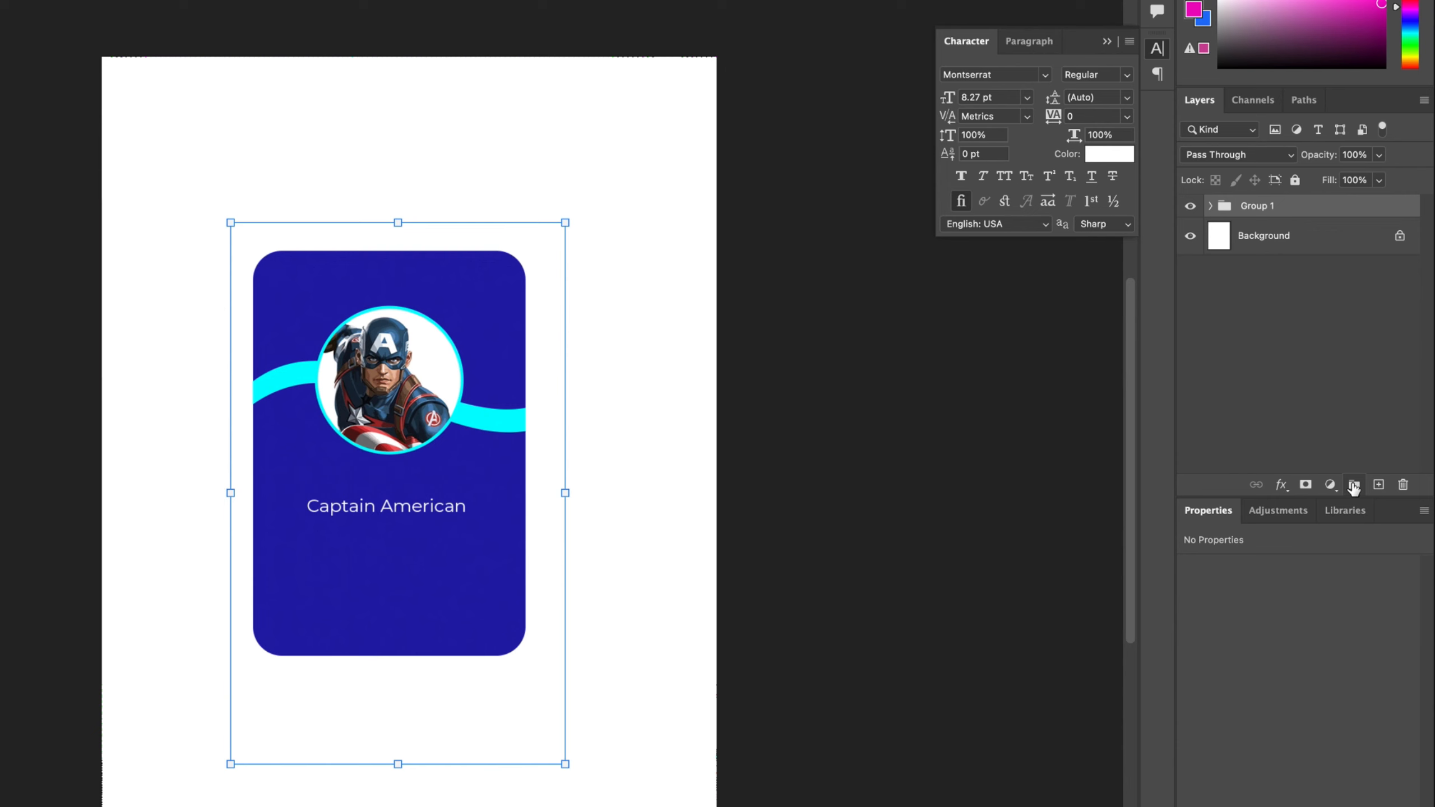
pyautogui.hotkey('ctrl', 'z')
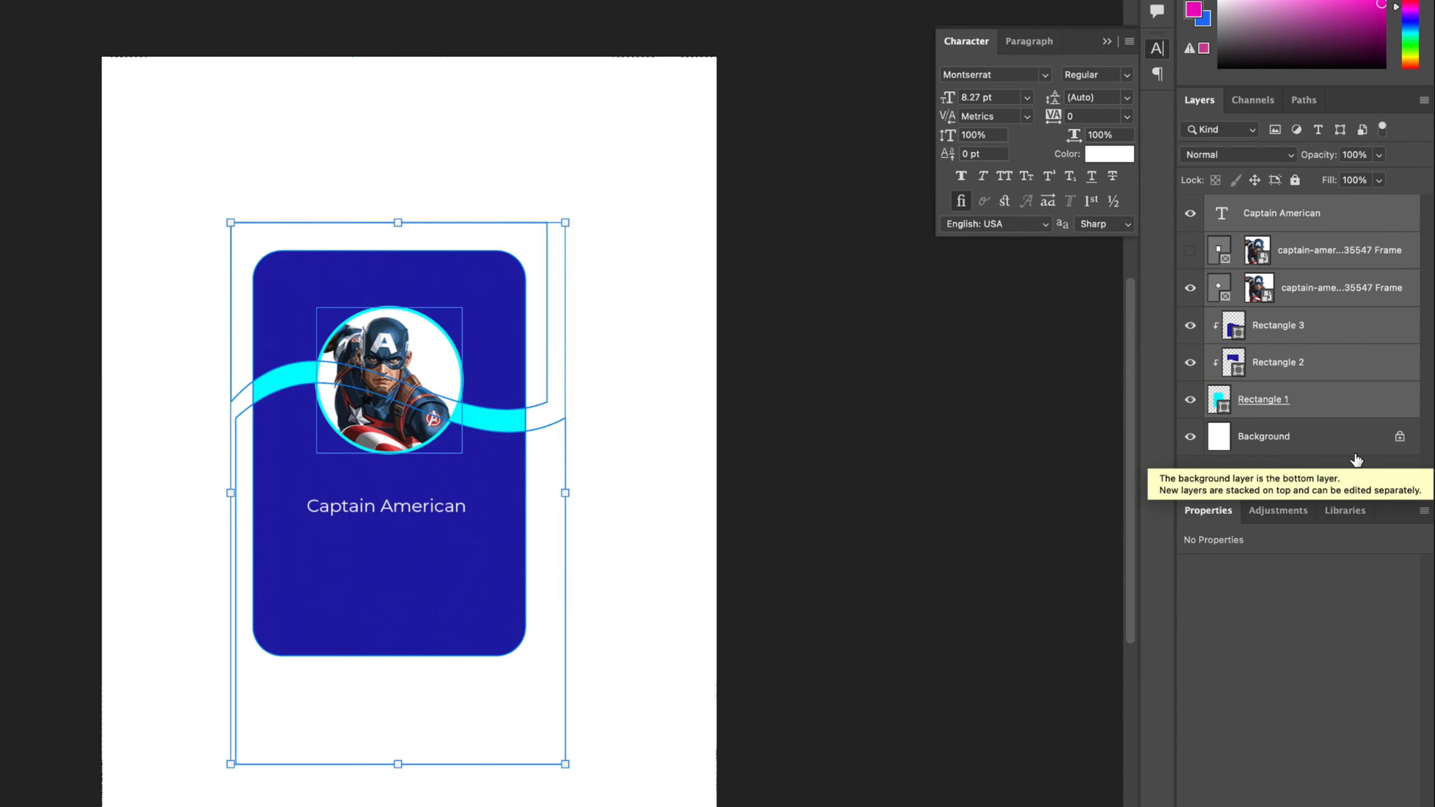
pyautogui.hotkey('ctrl', 'g')
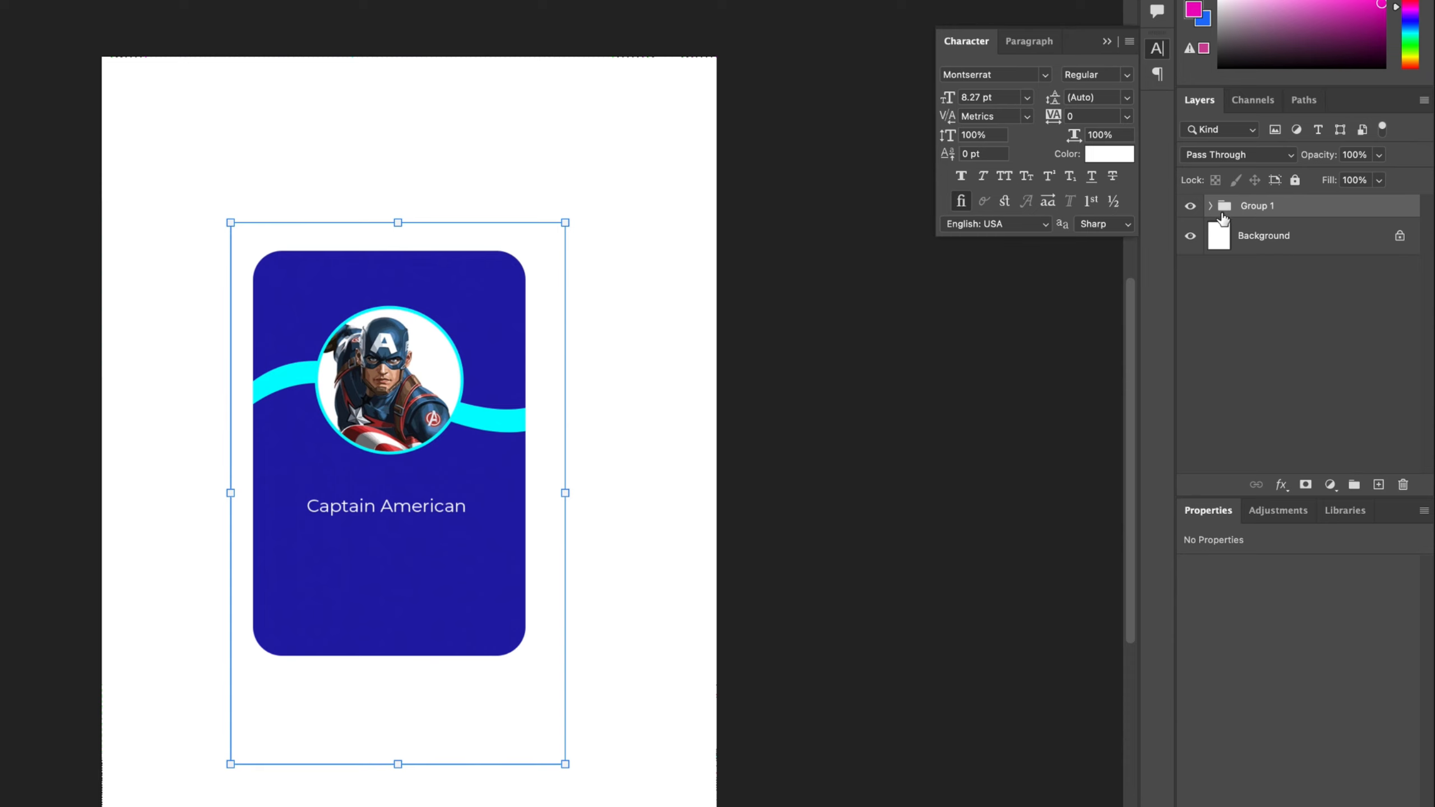
# Step: Hide and show the new card group to check that it contains the whole card
pyautogui.click(1192, 207)
pyautogui.click(1192, 206)
pyautogui.click(1192, 207)
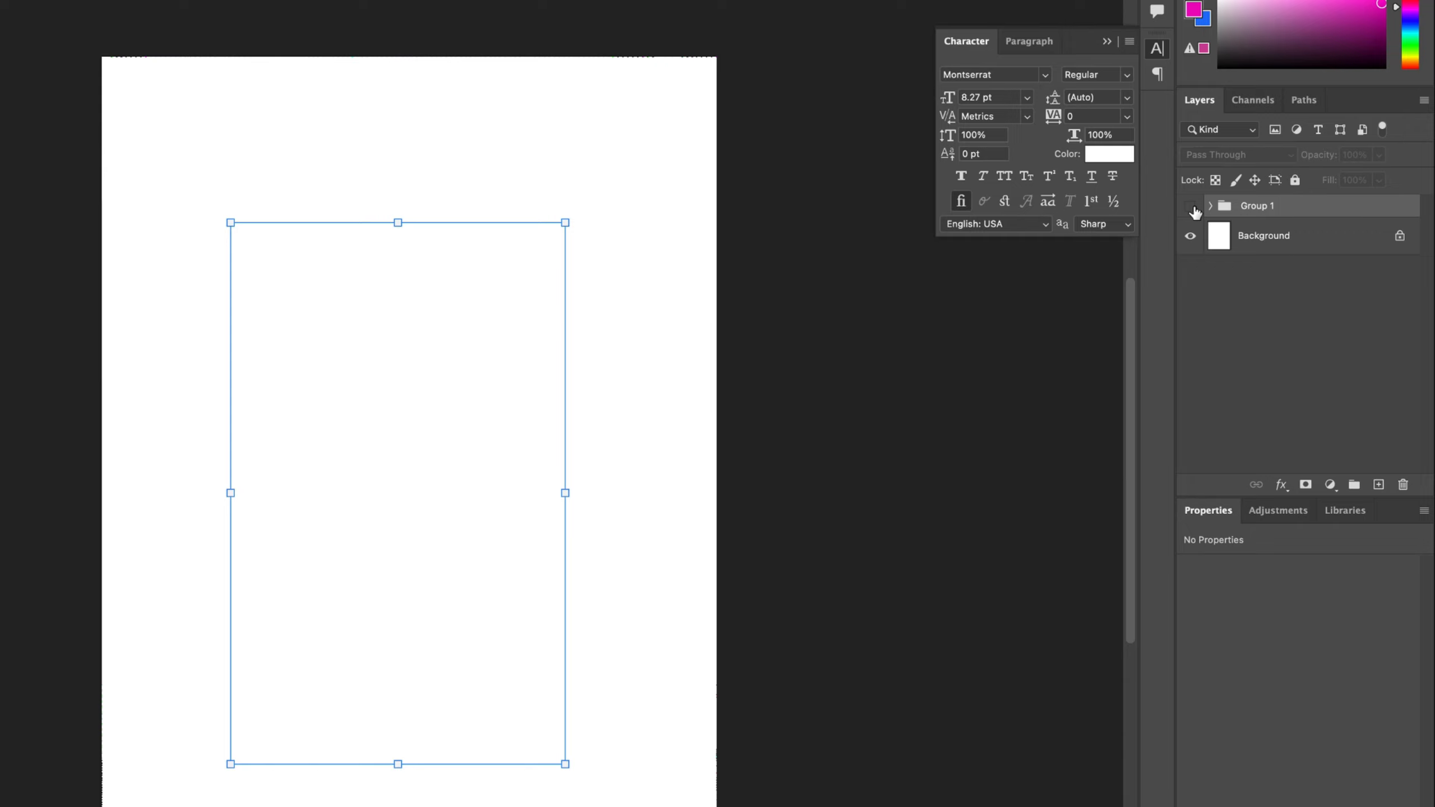
pyautogui.click(1192, 207)
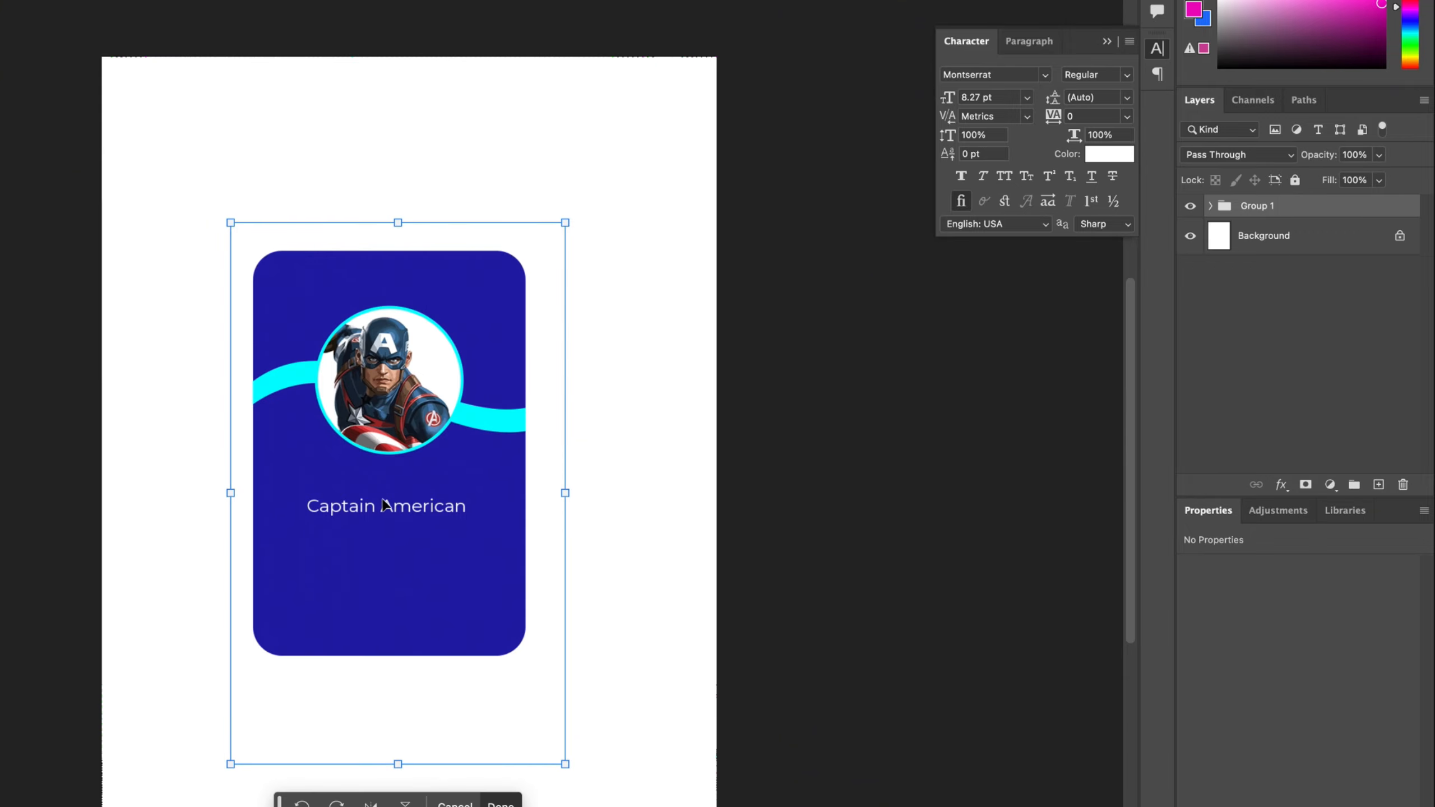
# Step: Move the card group about 43 px to the right with Free Transform and switch to the Frames.psd document
pyautogui.moveTo(383, 500); pyautogui.dragTo(418, 485)
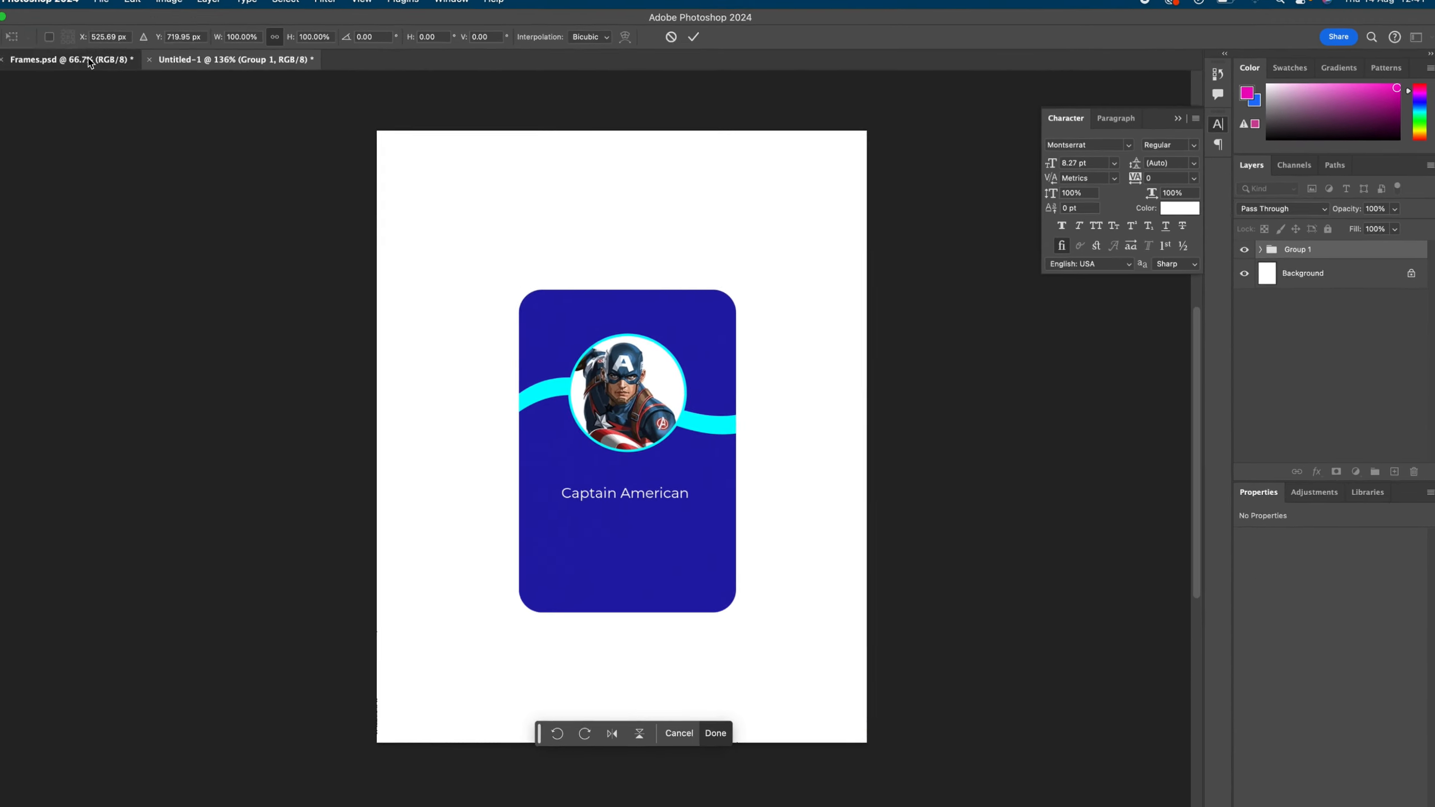
pyautogui.click(93, 67)
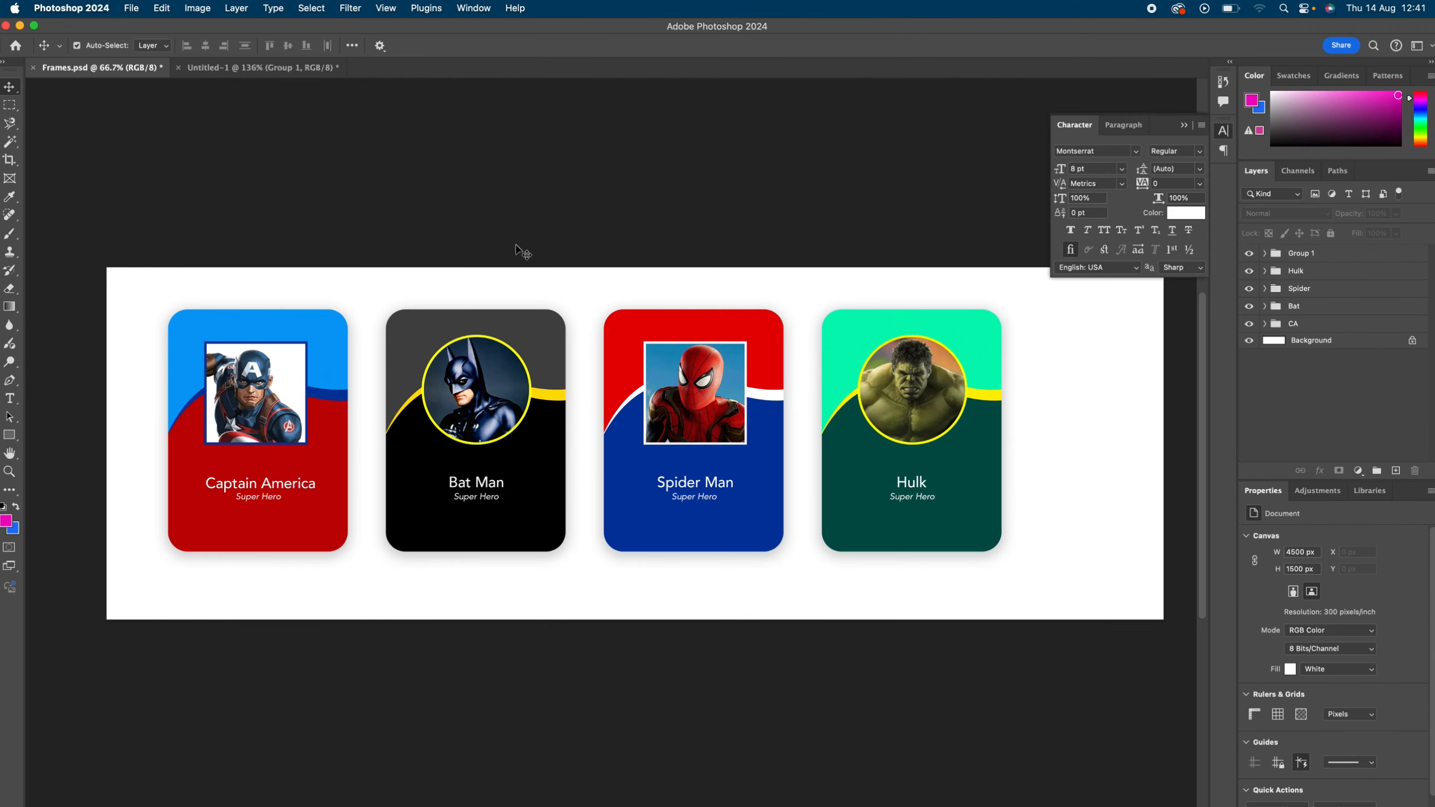